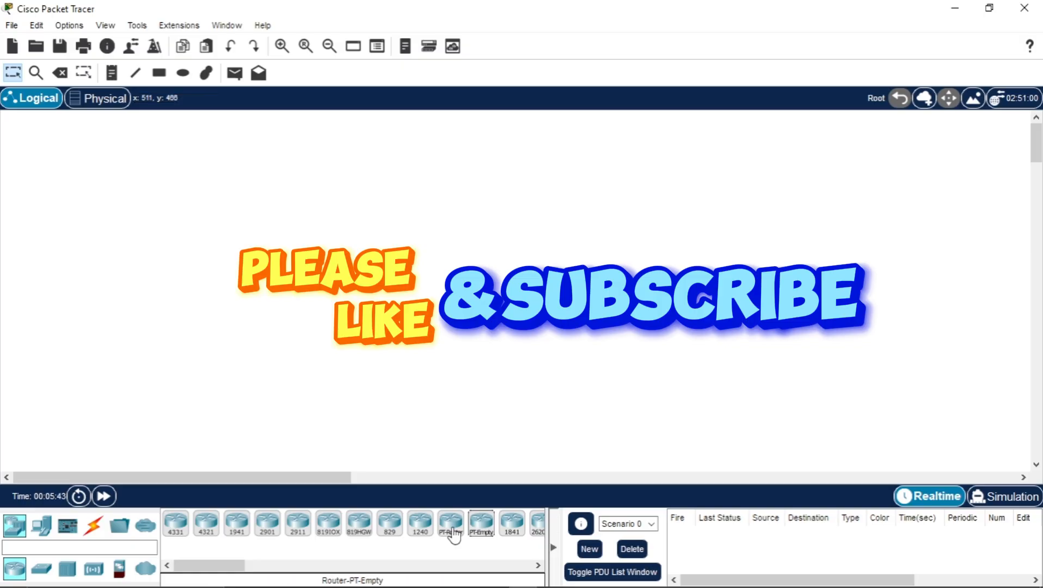
Place a PT-Router in the workspace and a PT-Switch to the right of it
left_click_drag(454, 535, 219, 266)
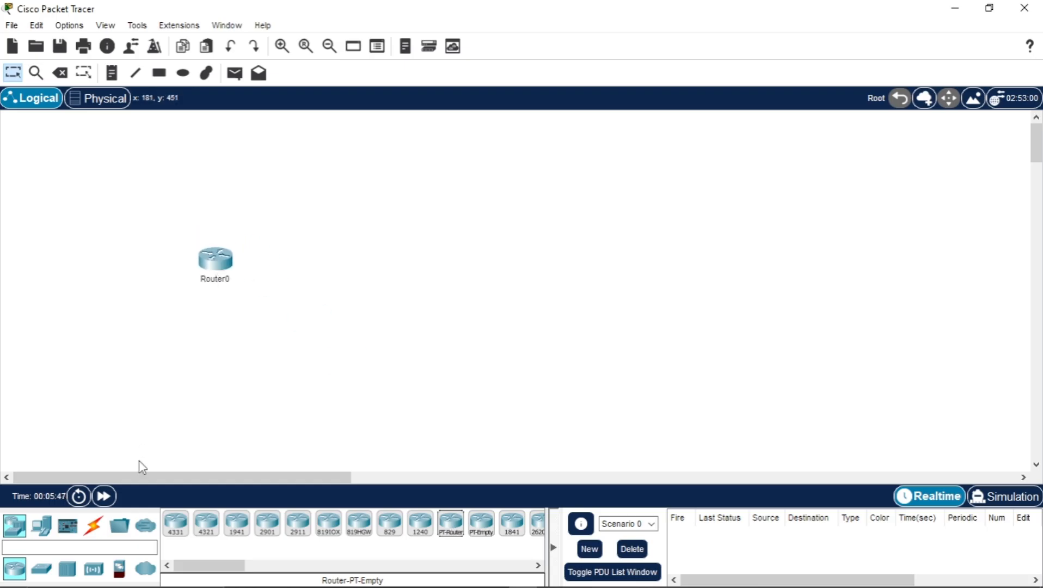
left_click(93, 526)
left_click(43, 527)
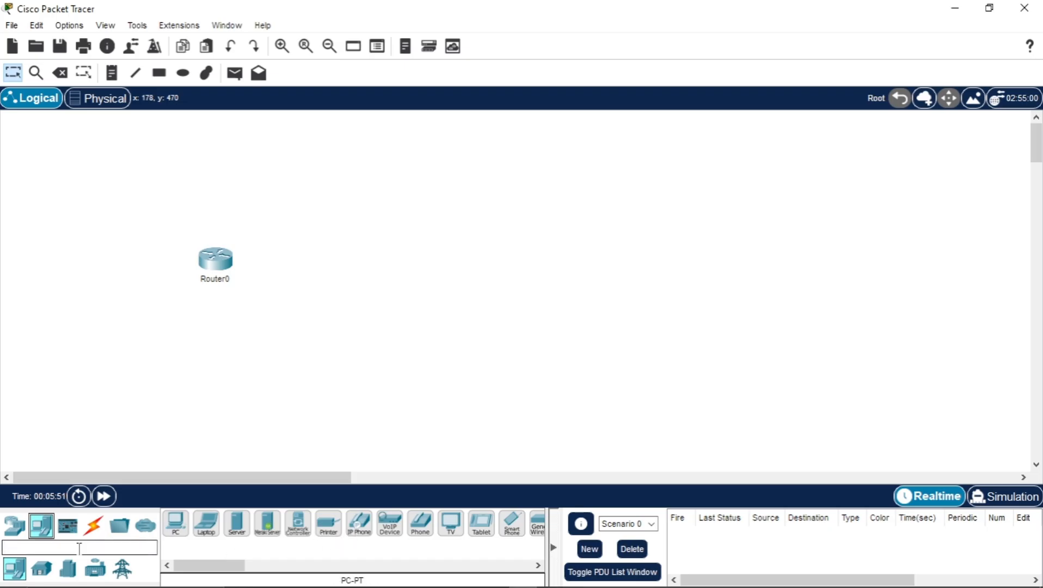
left_click(13, 528)
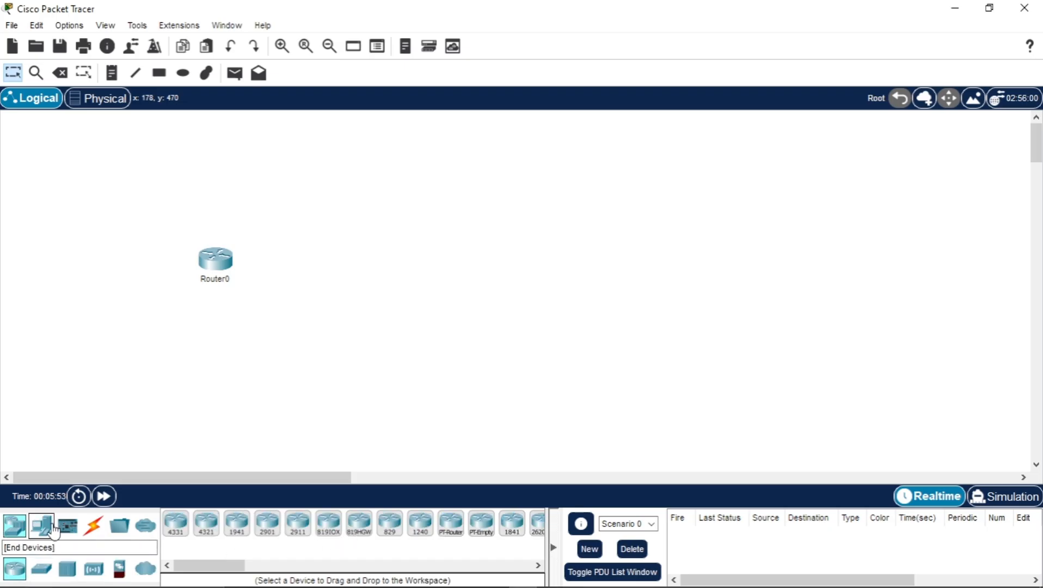
left_click(43, 569)
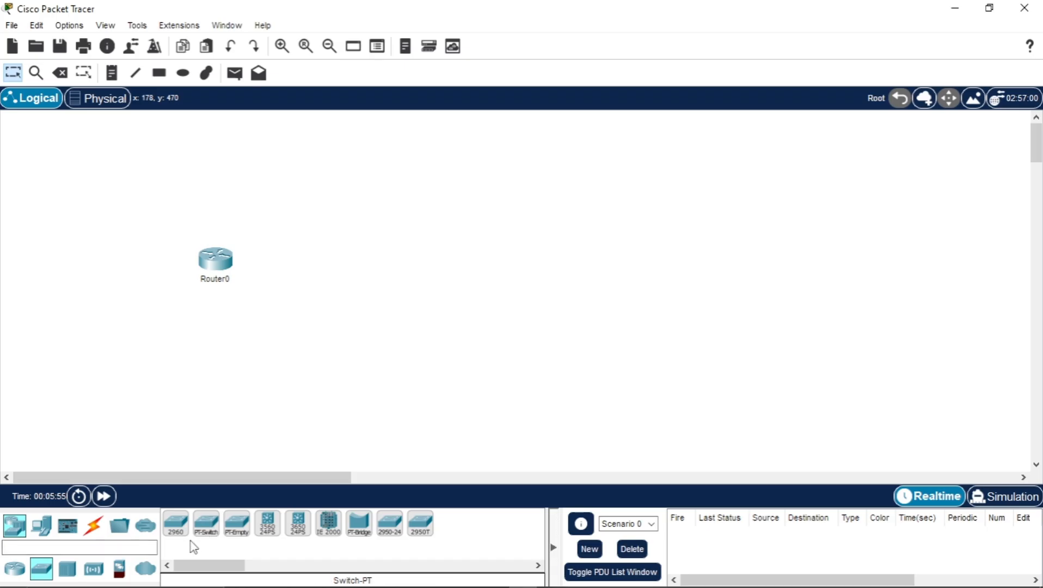
left_click_drag(206, 531, 369, 276)
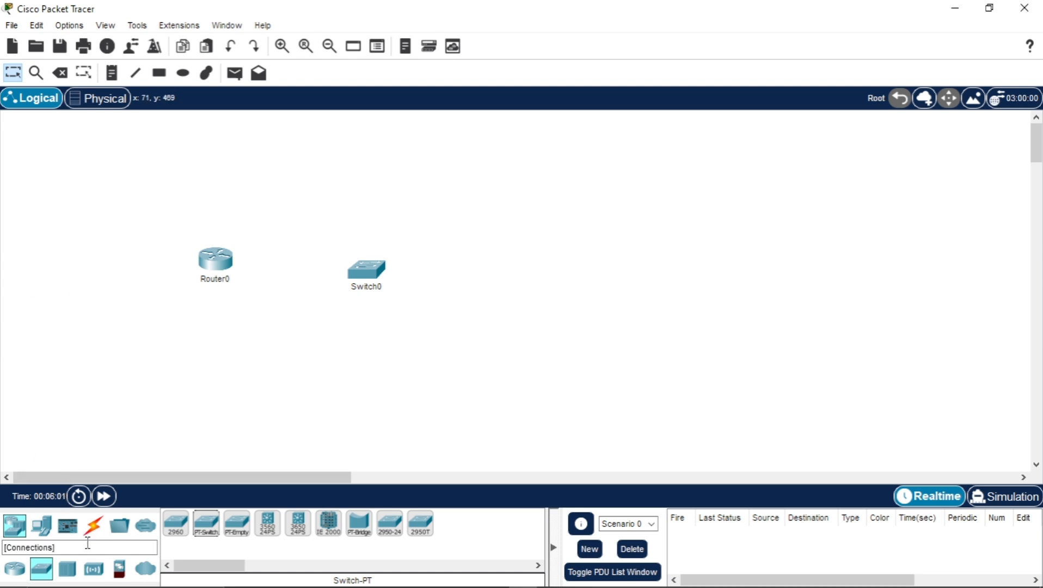
Add two PCs and a laptop in a column right of the switch, and a server above the switch
left_click(41, 525)
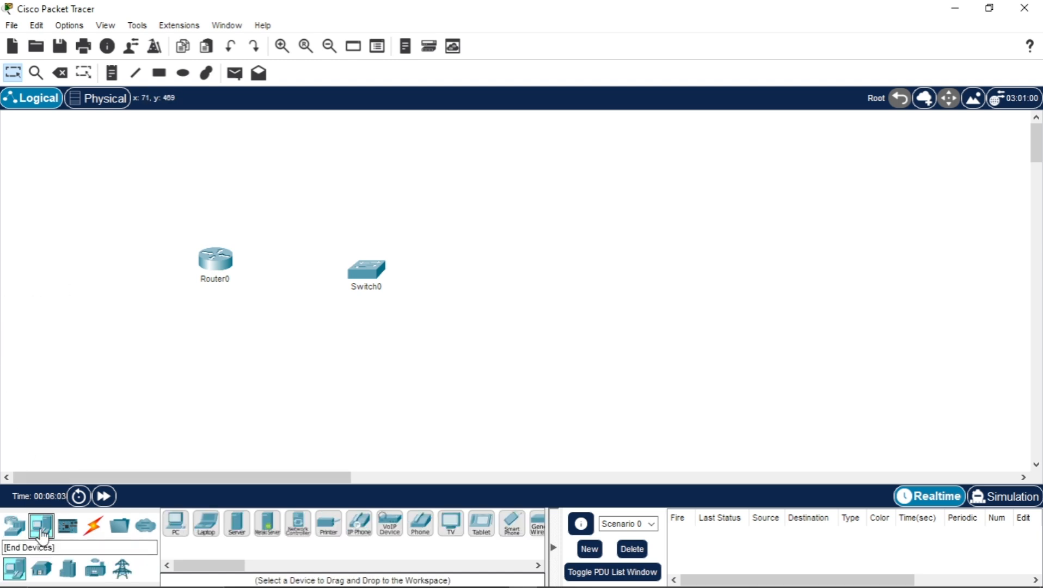
left_click_drag(175, 522, 490, 150)
left_click_drag(176, 524, 506, 229)
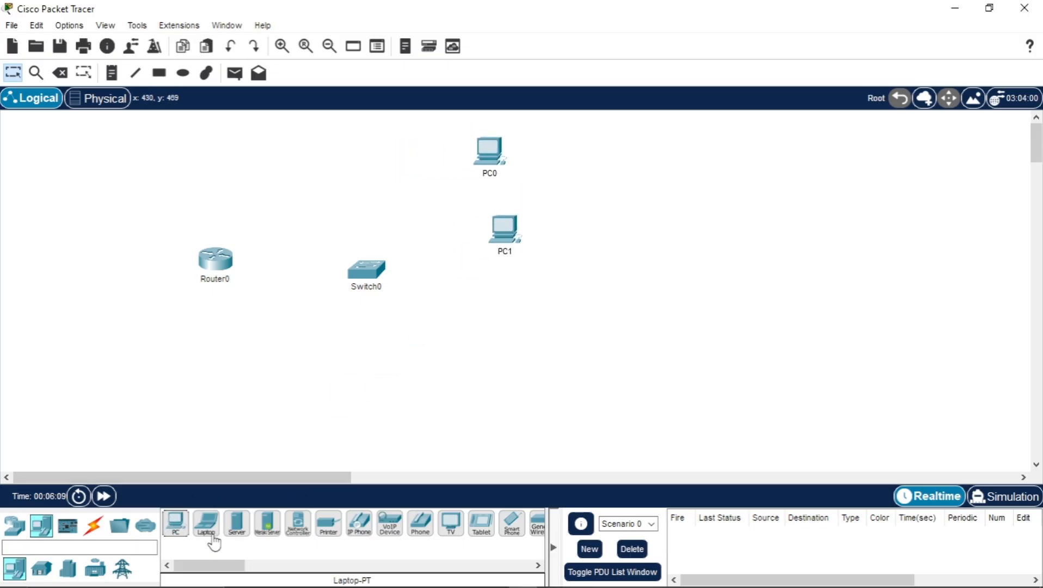
left_click_drag(207, 530, 489, 330)
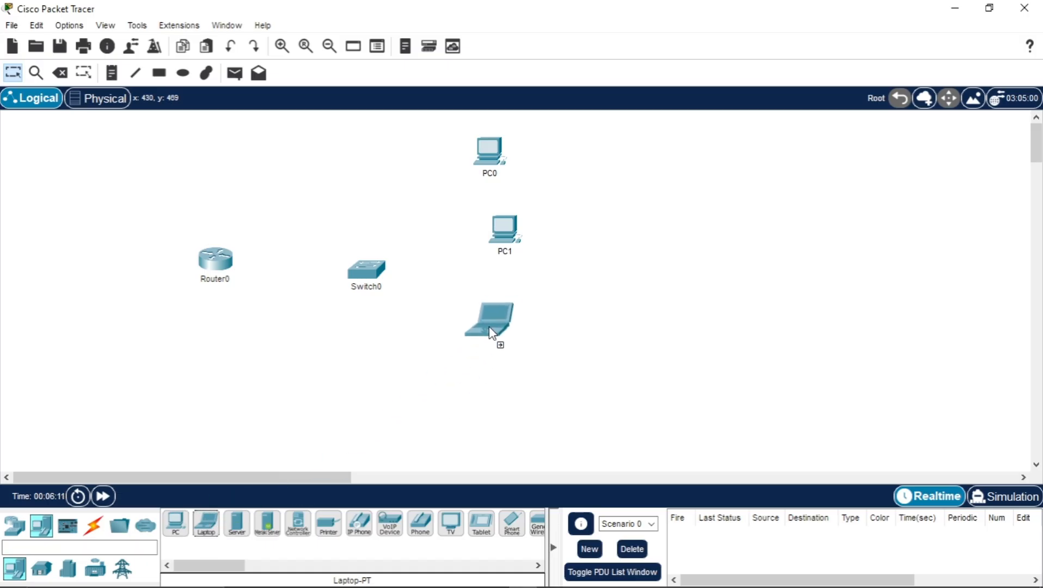
left_click_drag(237, 524, 371, 135)
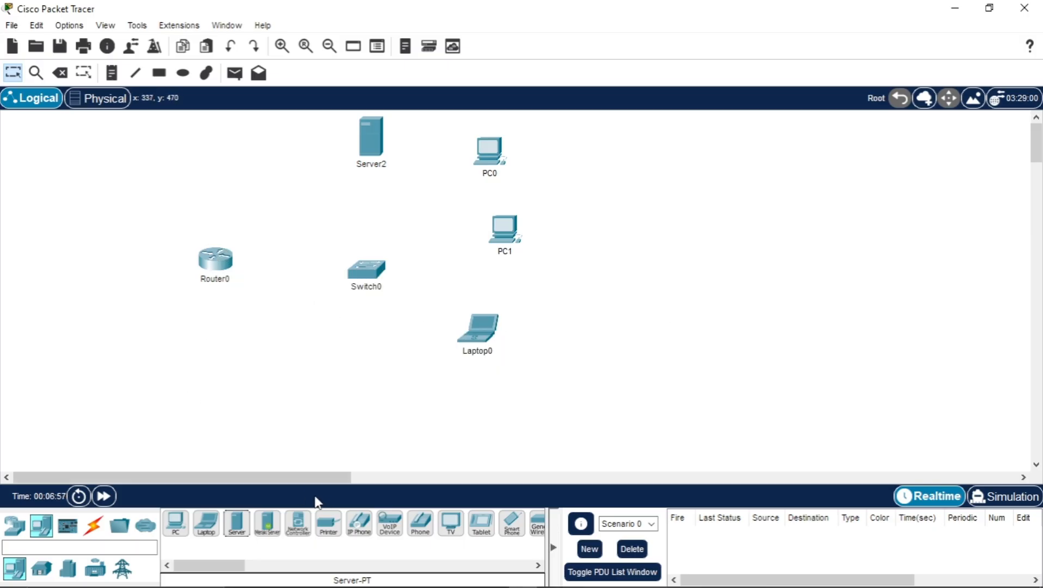
Add a printer below the switch
left_click_drag(226, 569, 185, 569)
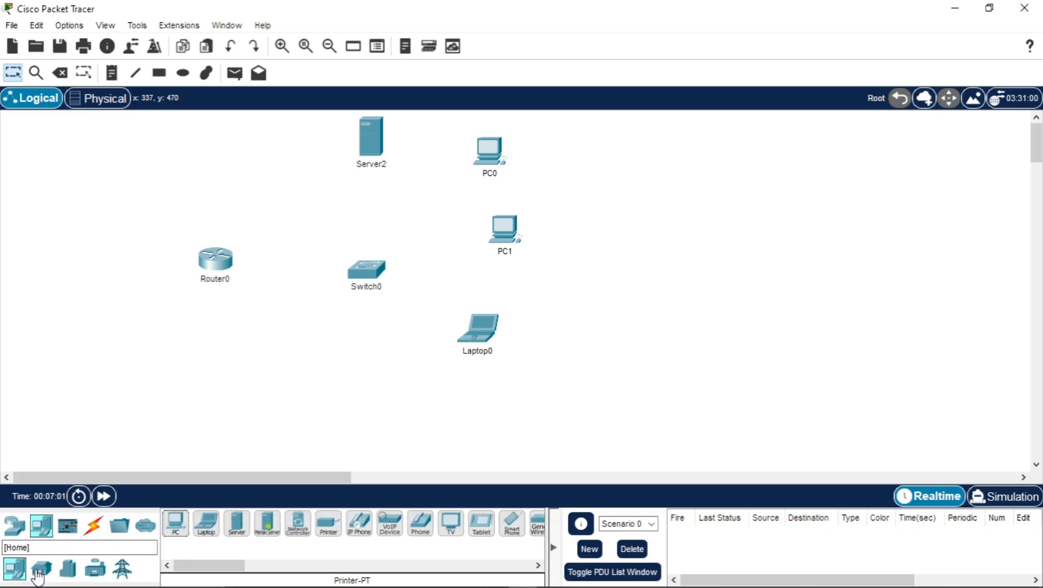
left_click(41, 569)
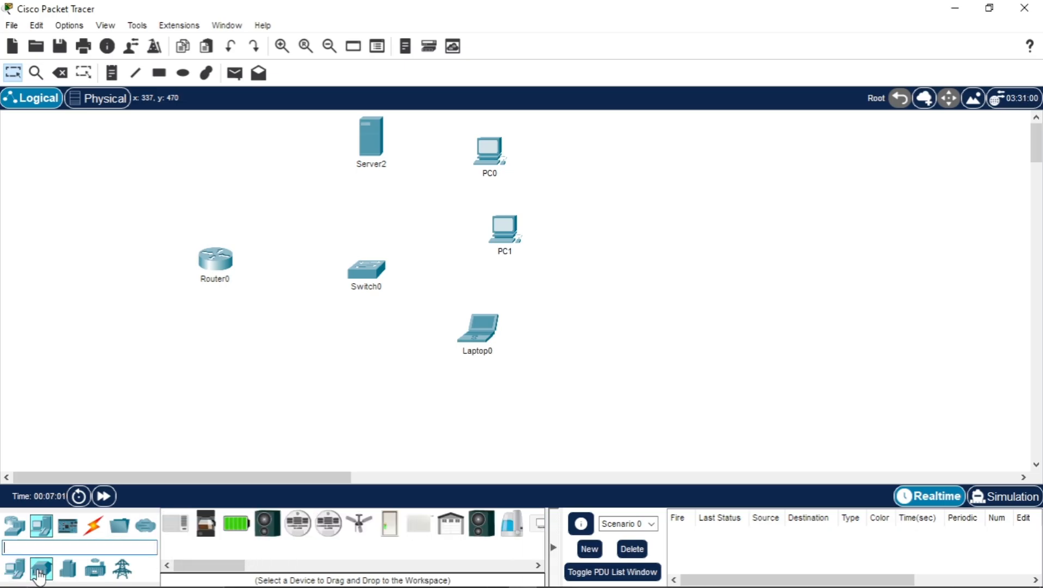
left_click(15, 525)
left_click(41, 572)
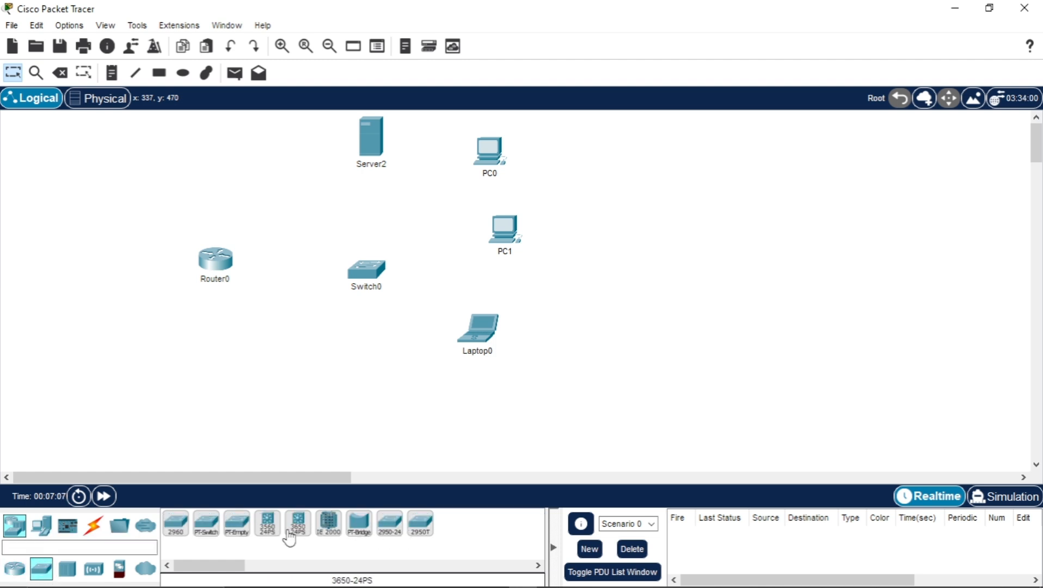
left_click(42, 525)
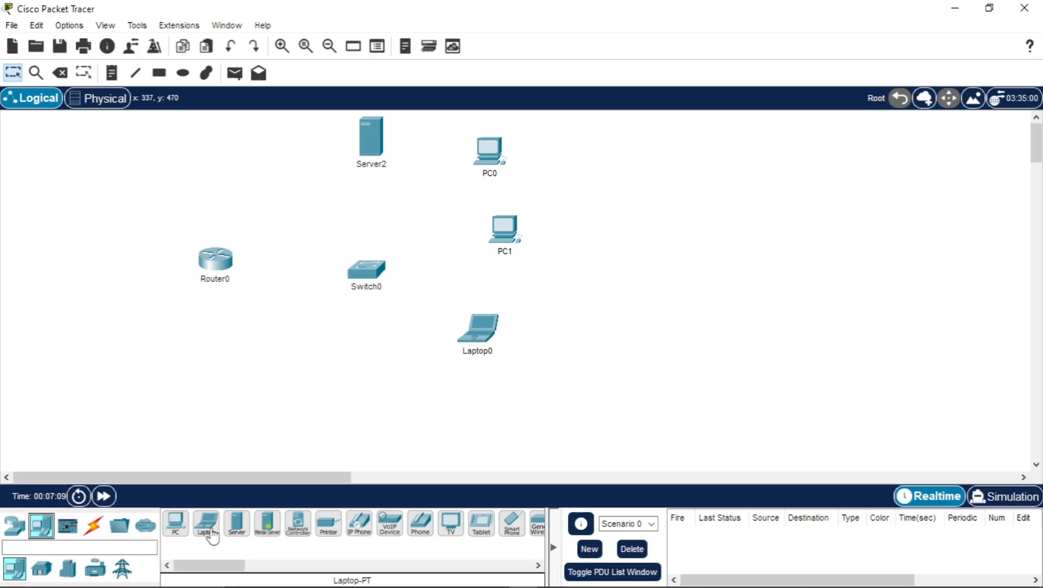
left_click_drag(210, 566, 221, 567)
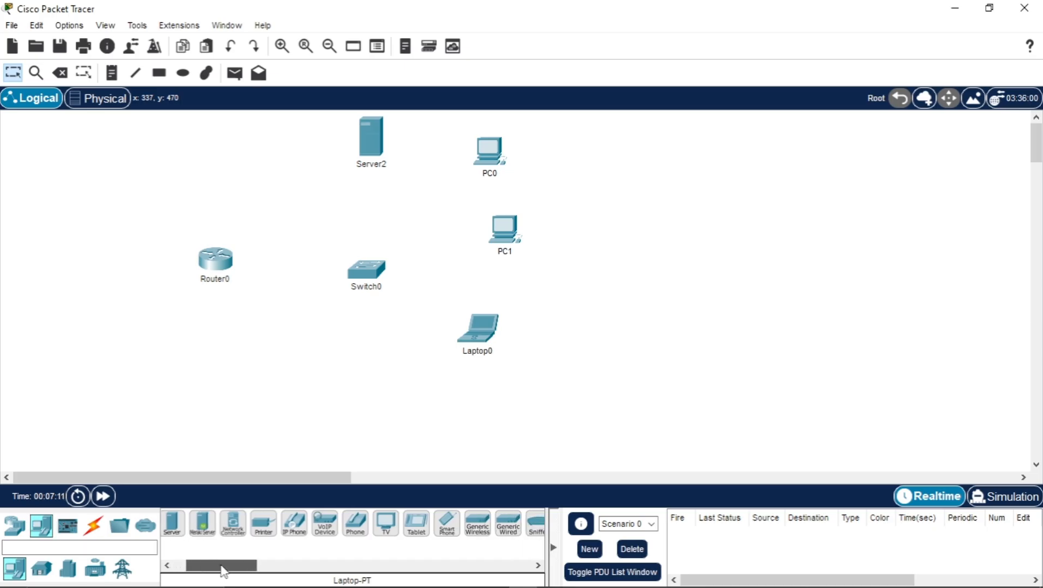
left_click_drag(263, 524, 355, 388)
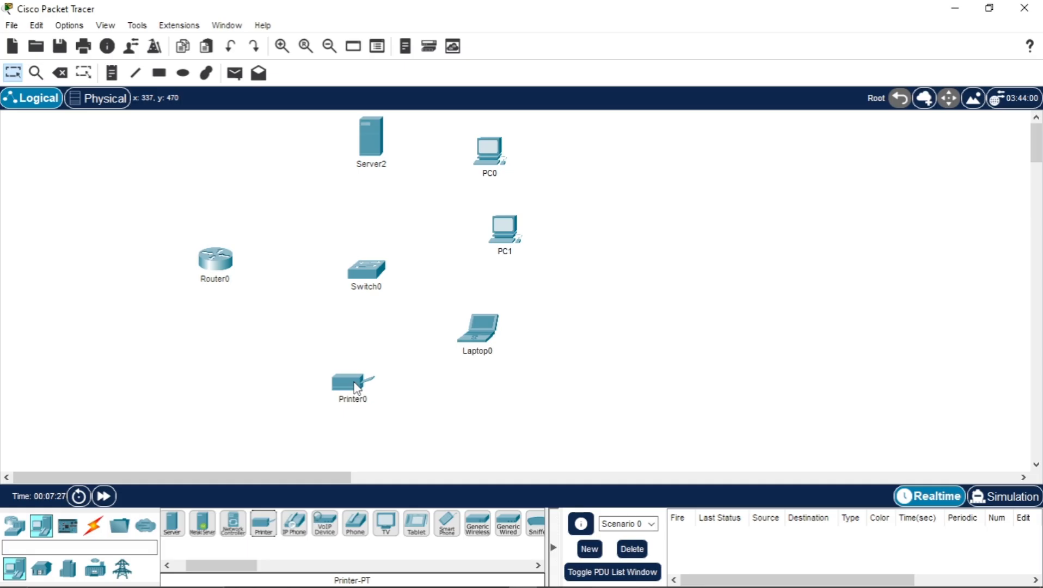
Connect the router to the switch and the switch to the printer, using automatically chosen connection types
left_click(98, 529)
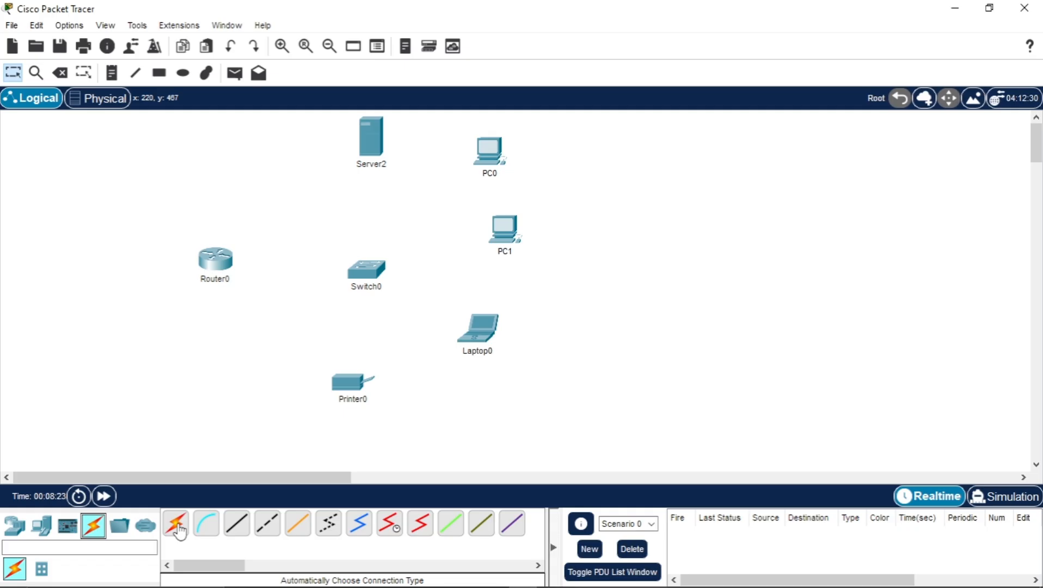
left_click(178, 528)
left_click(221, 264)
left_click(361, 266)
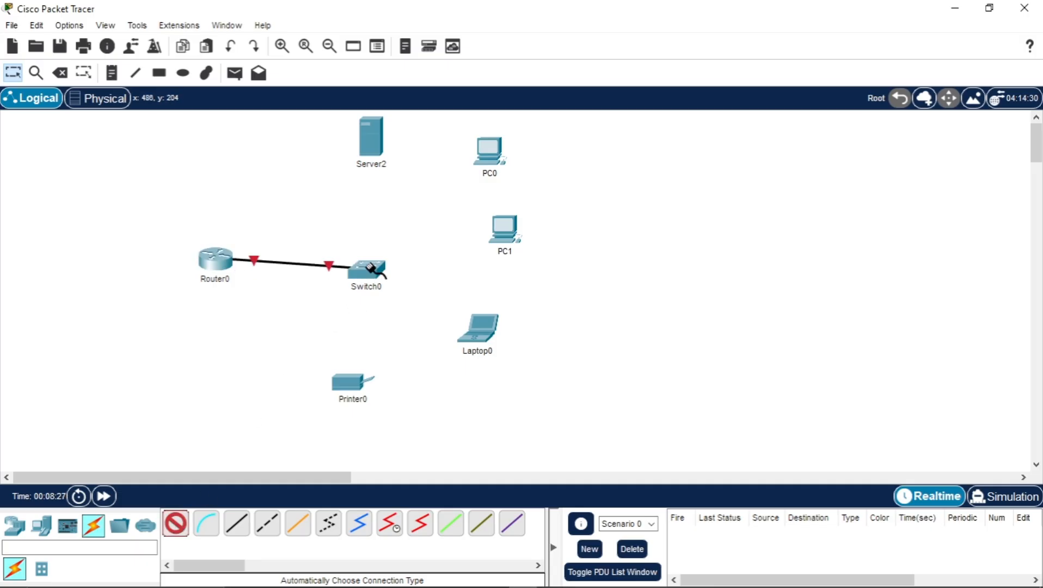
left_click(371, 267)
left_click(351, 381)
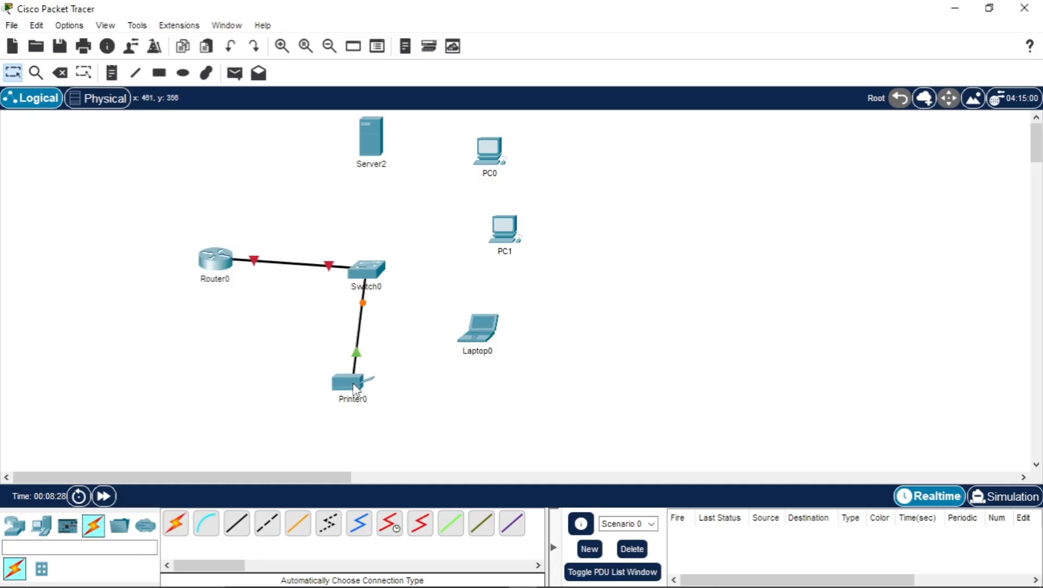
Connect the switch to Laptop0 and to PC1 with automatically chosen connection types
left_click(178, 528)
left_click(370, 271)
left_click(477, 329)
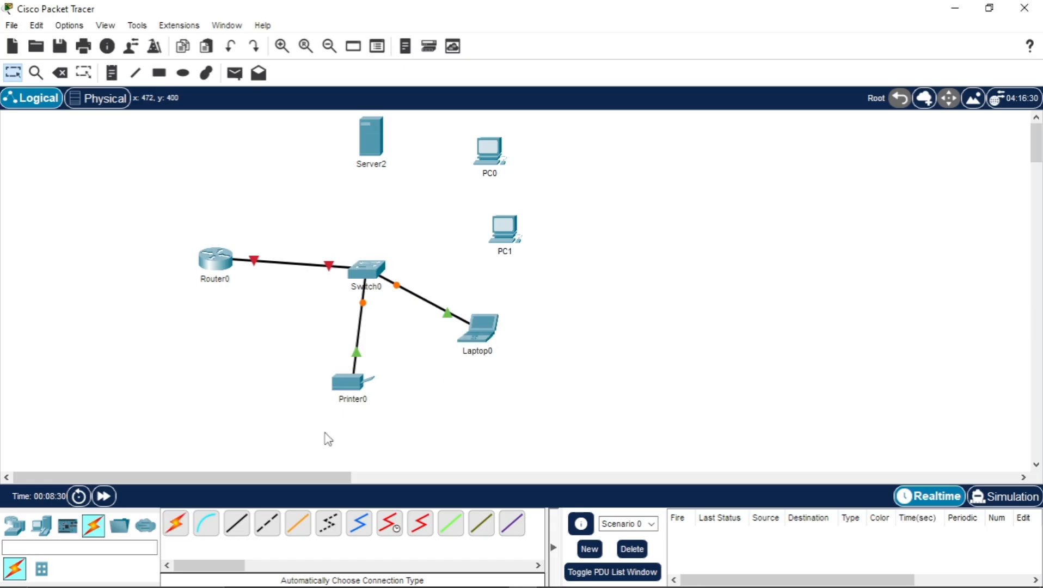
left_click(176, 524)
left_click(372, 272)
left_click(504, 229)
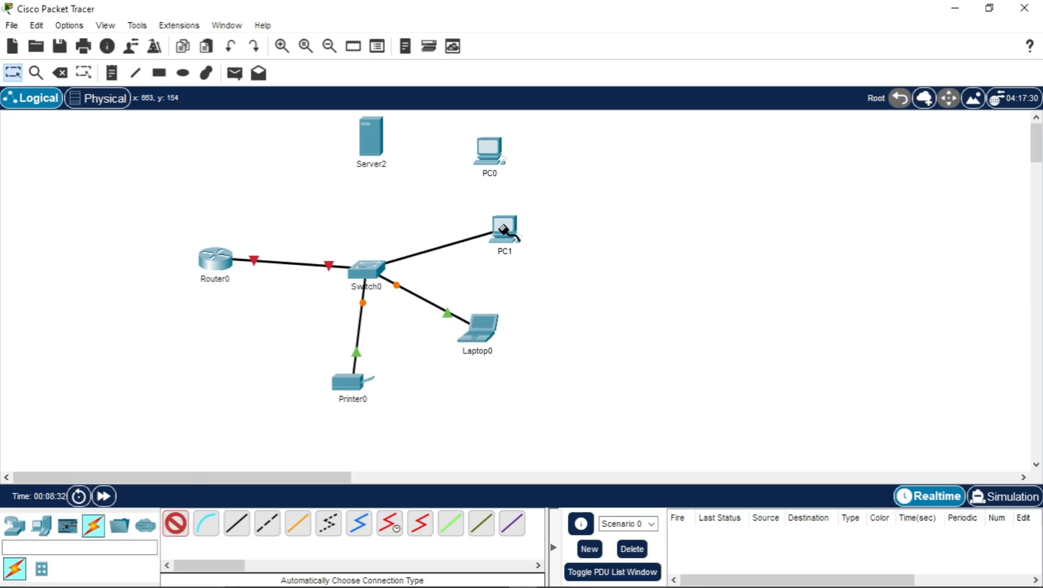
Try to connect the switch to PC0 and to the server with an automatic connection, and cancel the pending cable
left_click(176, 524)
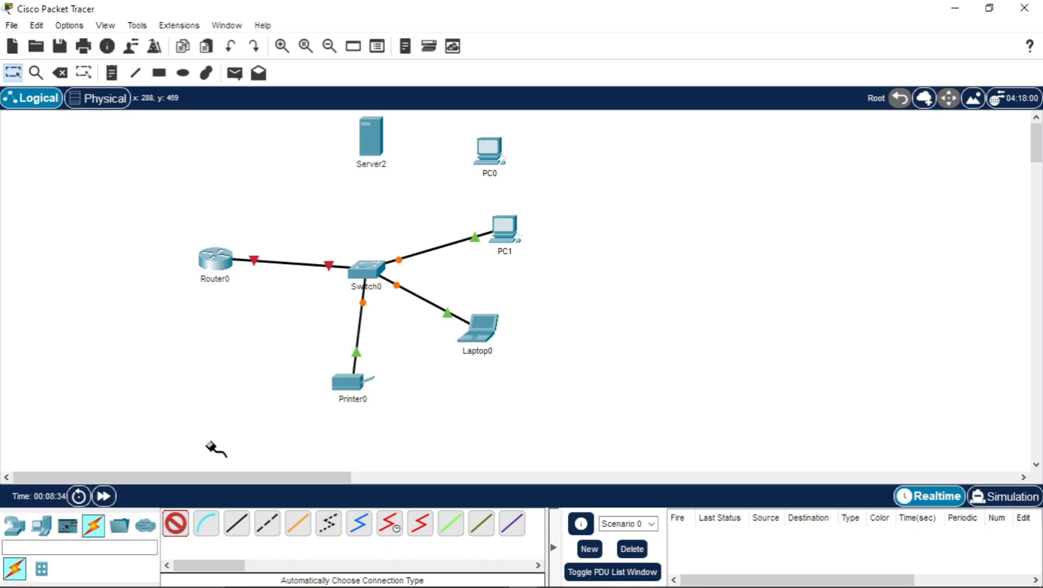
left_click(360, 272)
left_click(493, 155)
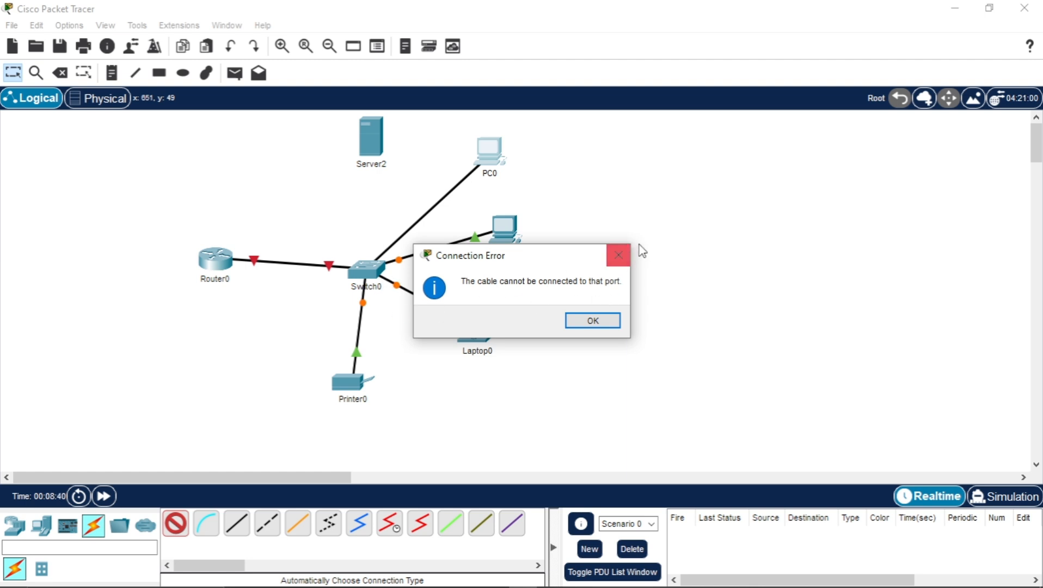
left_click(598, 324)
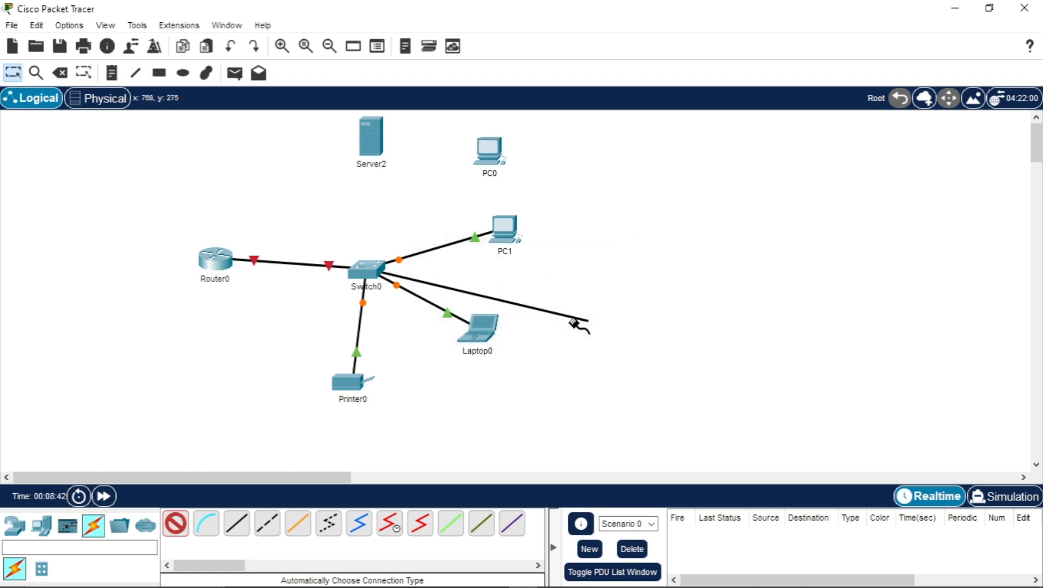
left_click(374, 147)
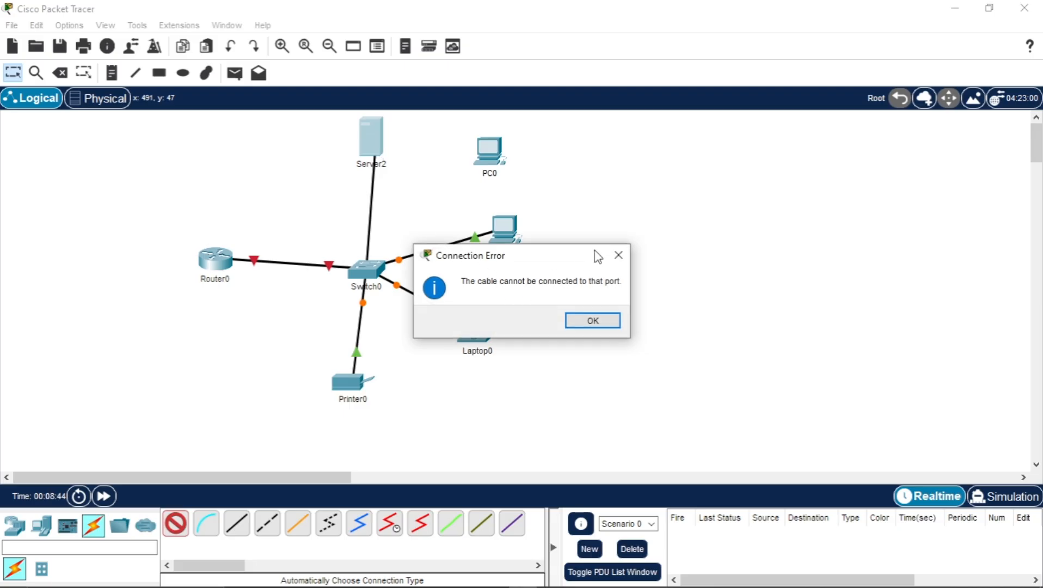
left_click(617, 260)
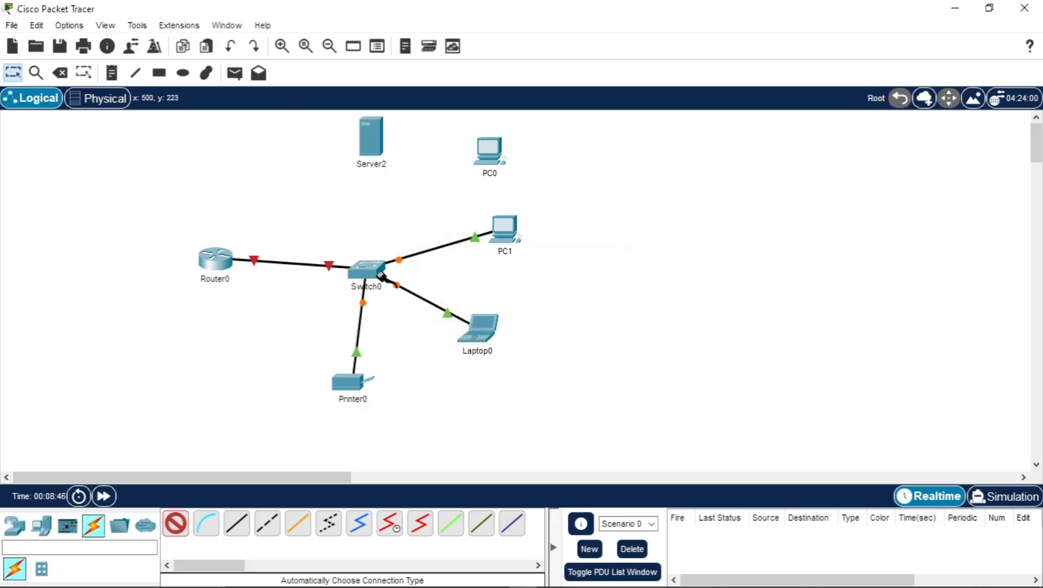
left_click(361, 243)
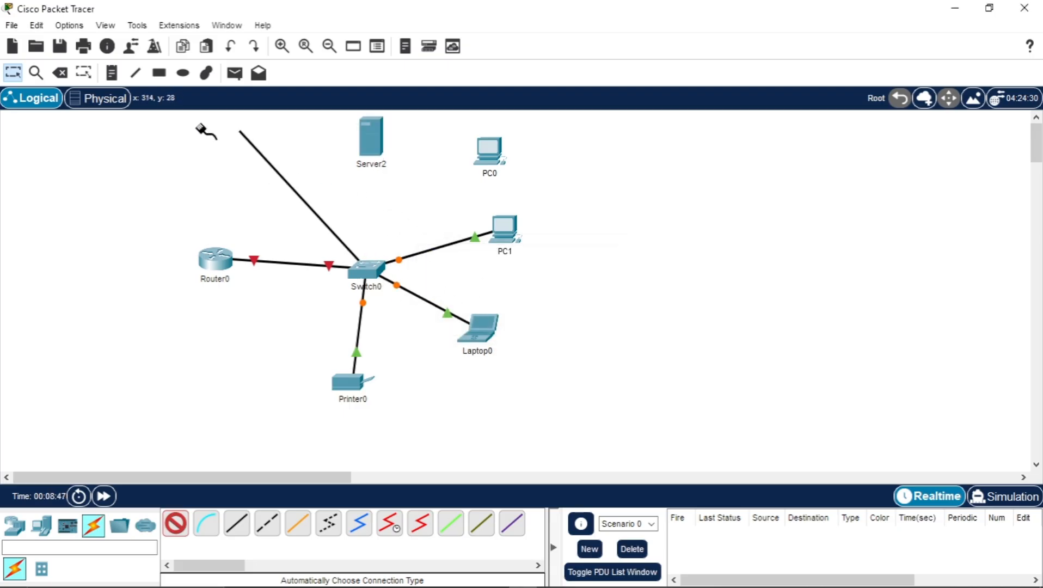
left_click(59, 75)
left_click(7, 76)
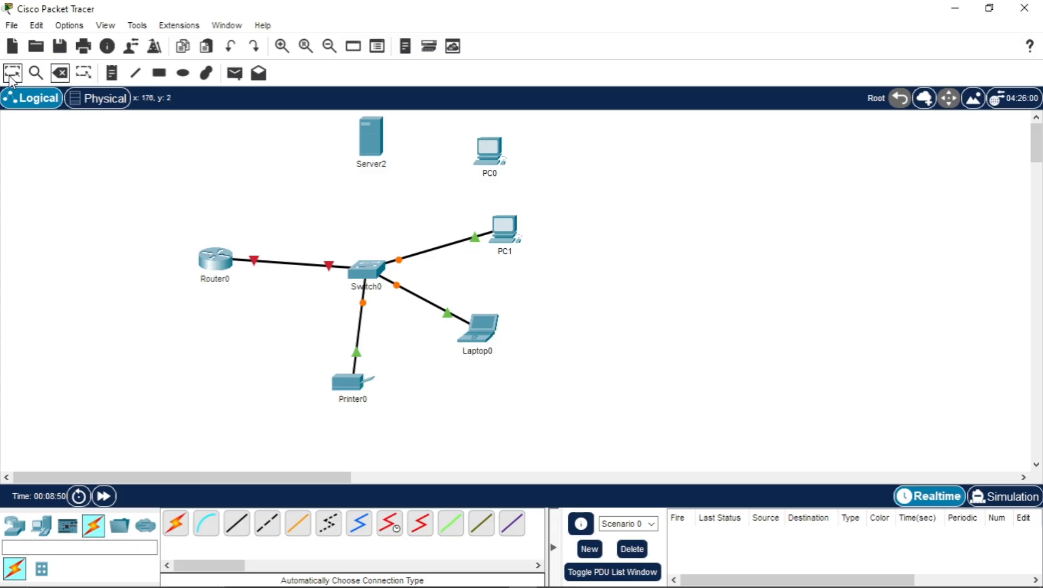
Open the switch's physical device view in a maximized window and try to install a PT-SWITCH-NM-1CE module in an empty slot
left_click(376, 269)
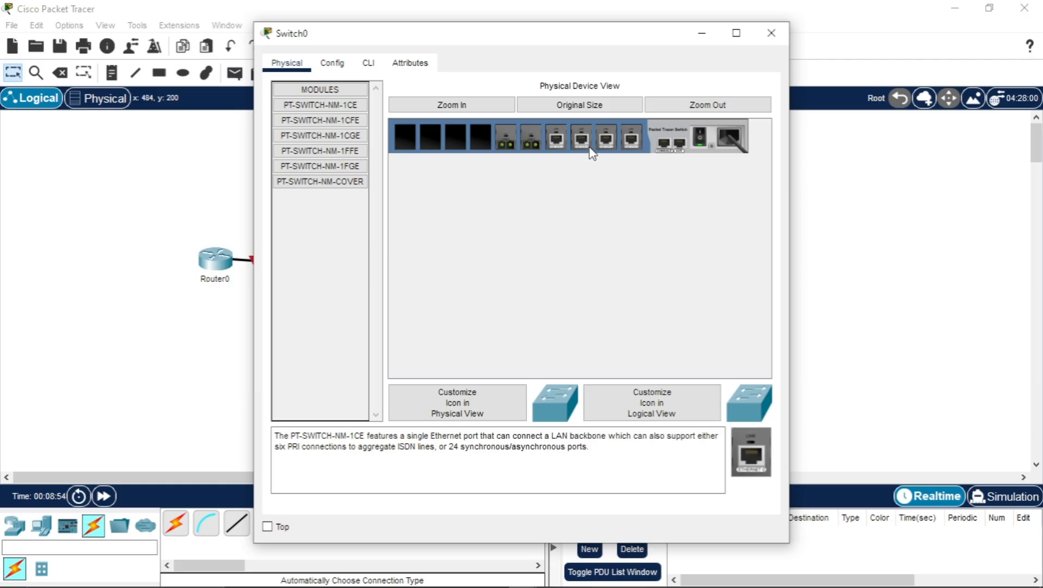
double_click(479, 37)
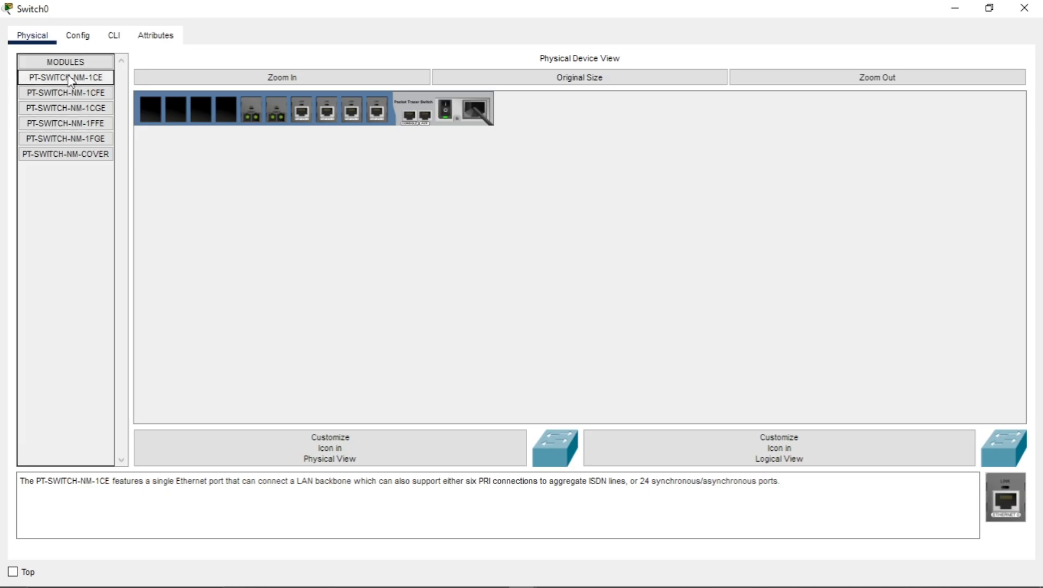
left_click(73, 97)
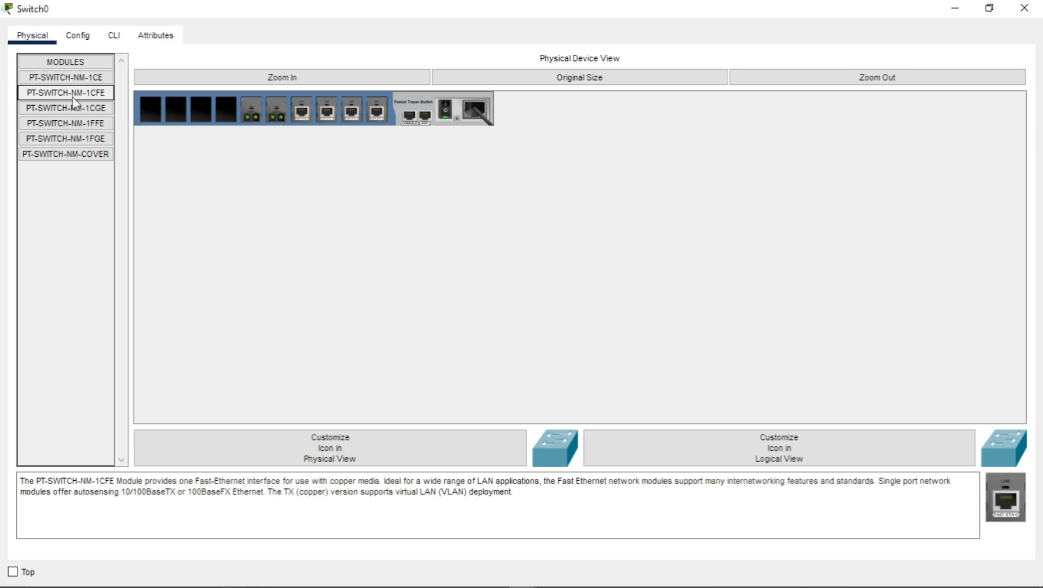
left_click(74, 81)
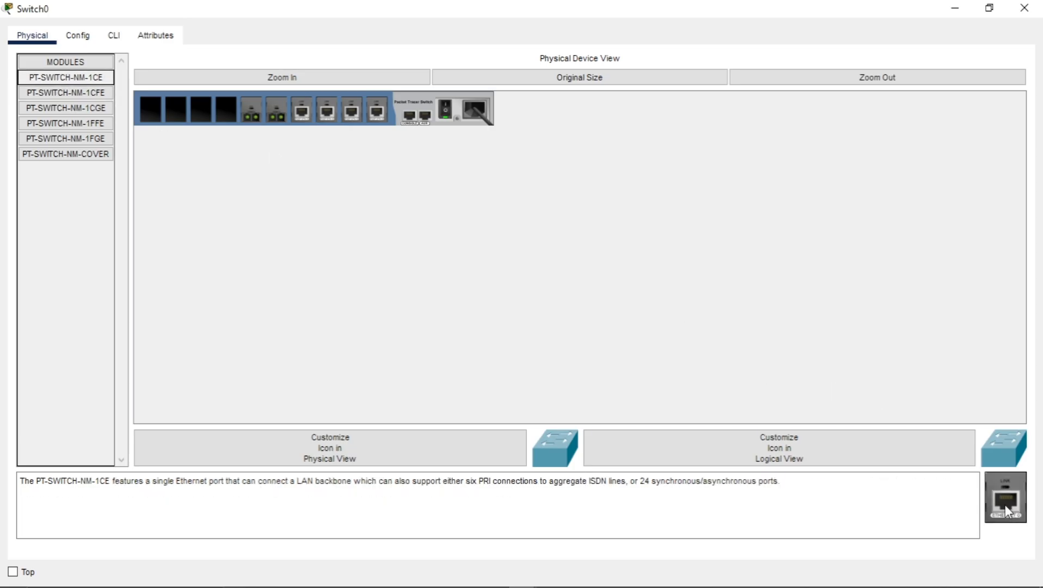
left_click_drag(1005, 504, 227, 121)
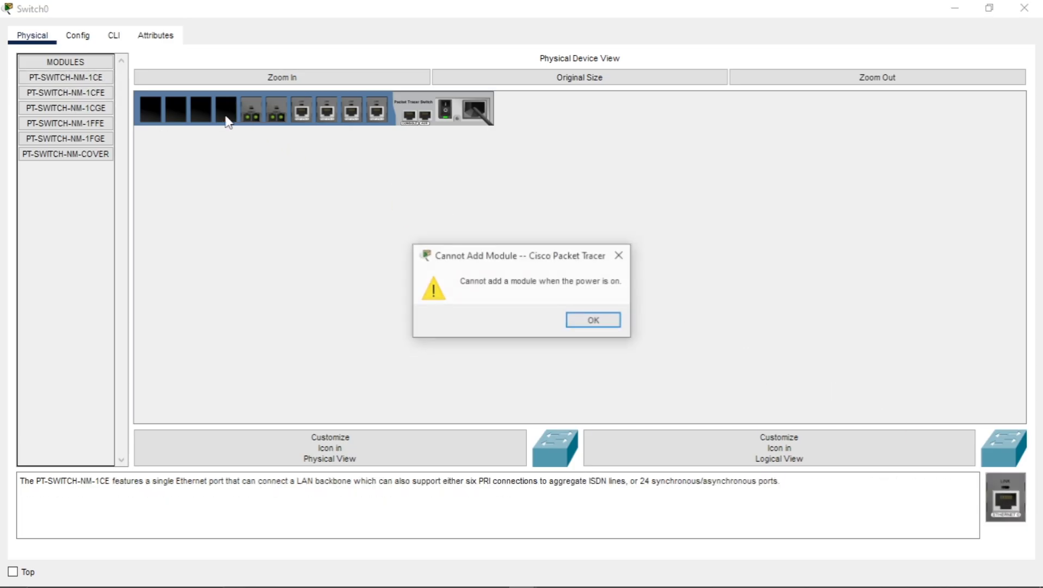
left_click(603, 324)
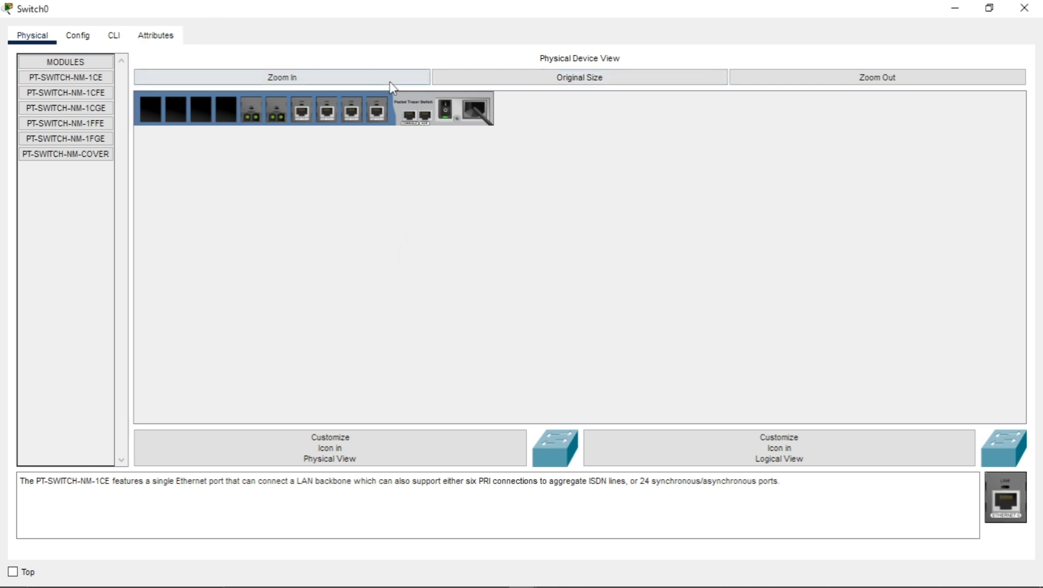
Power off the switch, install PT-SWITCH-NM-1CE modules in its four empty slots, and restore the power
left_click(817, 82)
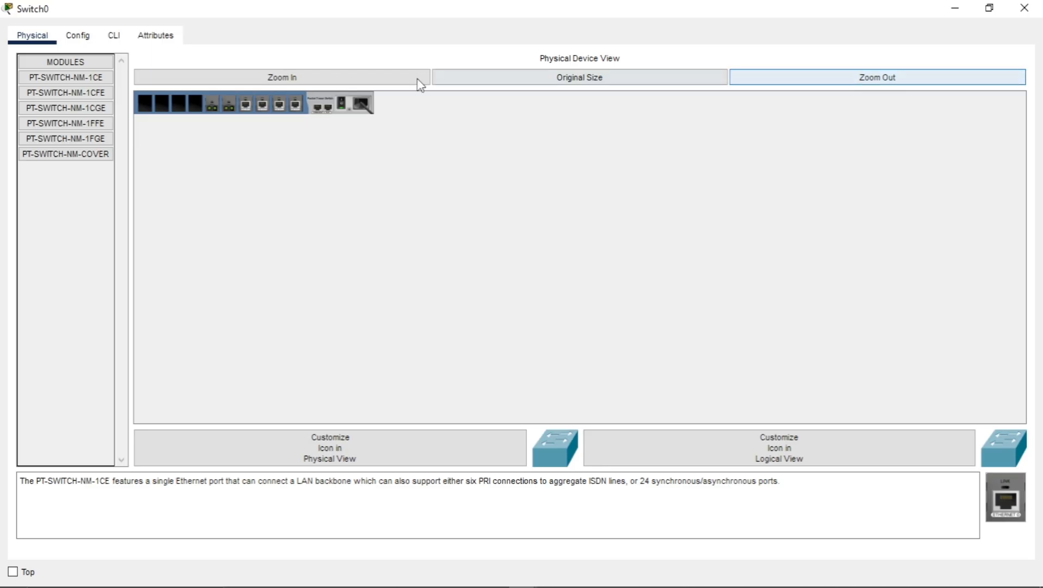
left_click(303, 81)
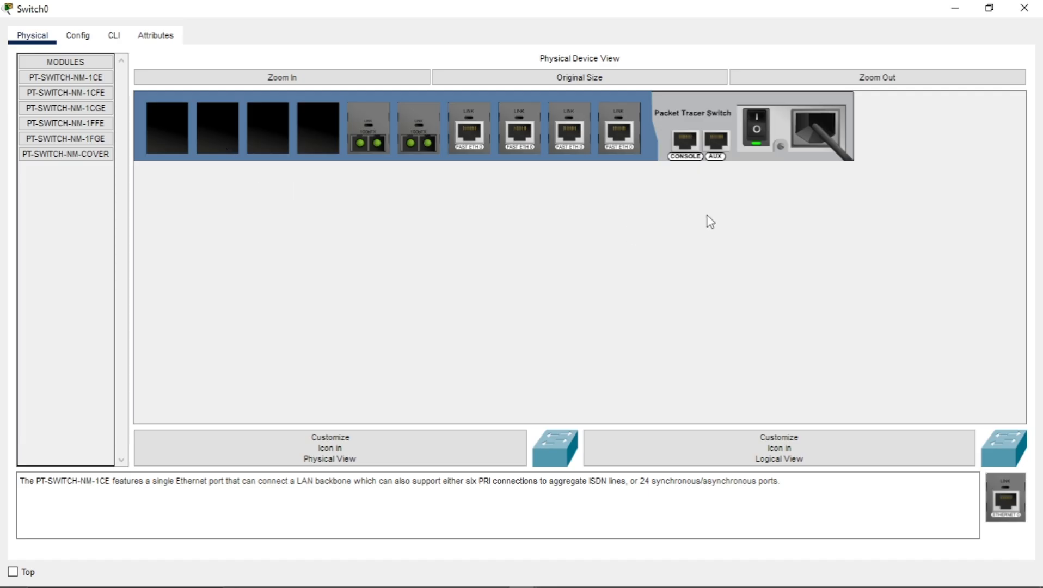
left_click(759, 137)
left_click_drag(996, 501, 312, 138)
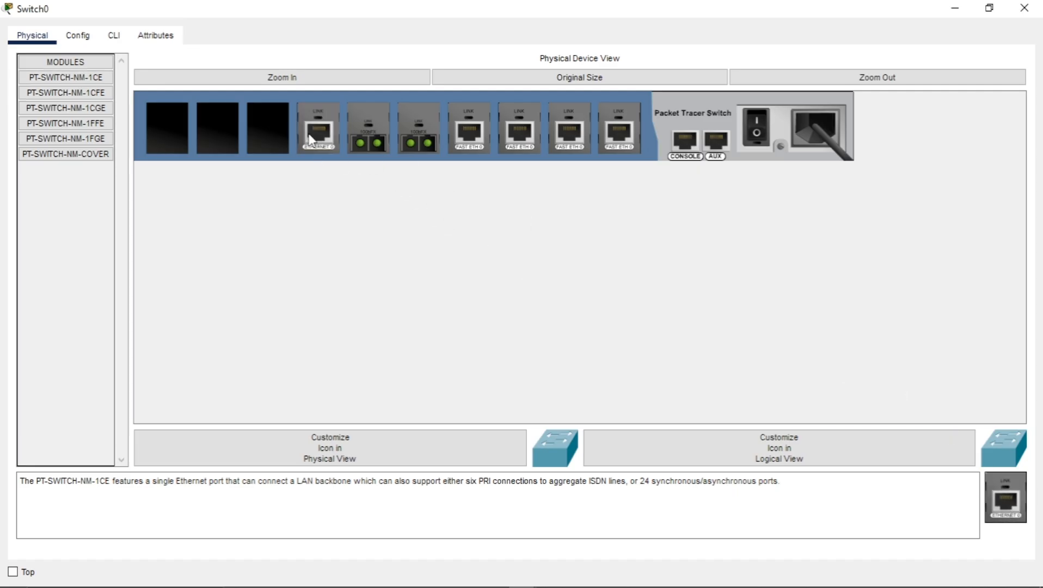
left_click_drag(1013, 499, 269, 130)
left_click_drag(1014, 495, 218, 131)
left_click_drag(1008, 498, 169, 139)
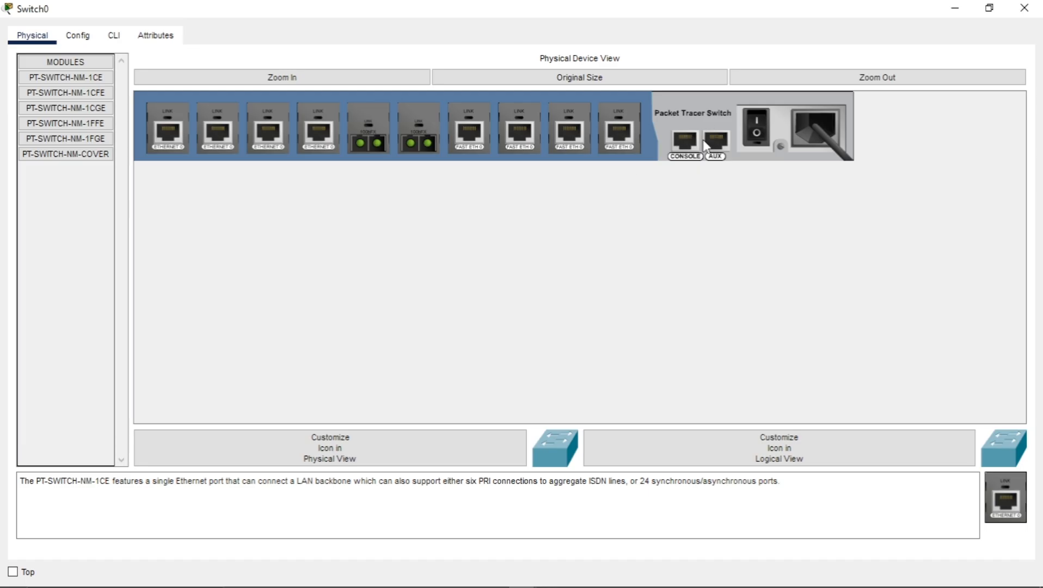
left_click(758, 133)
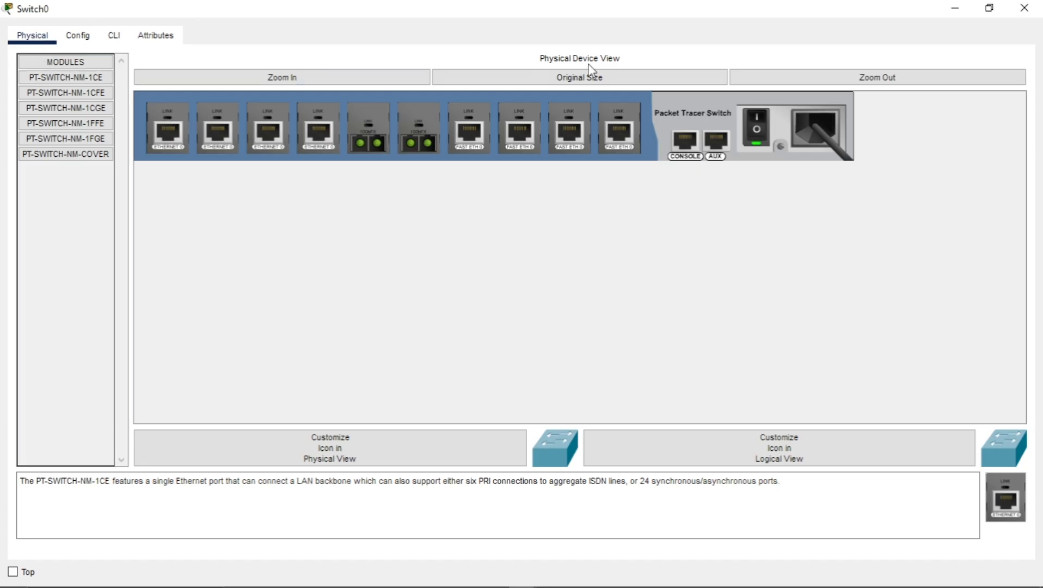
left_click(1024, 9)
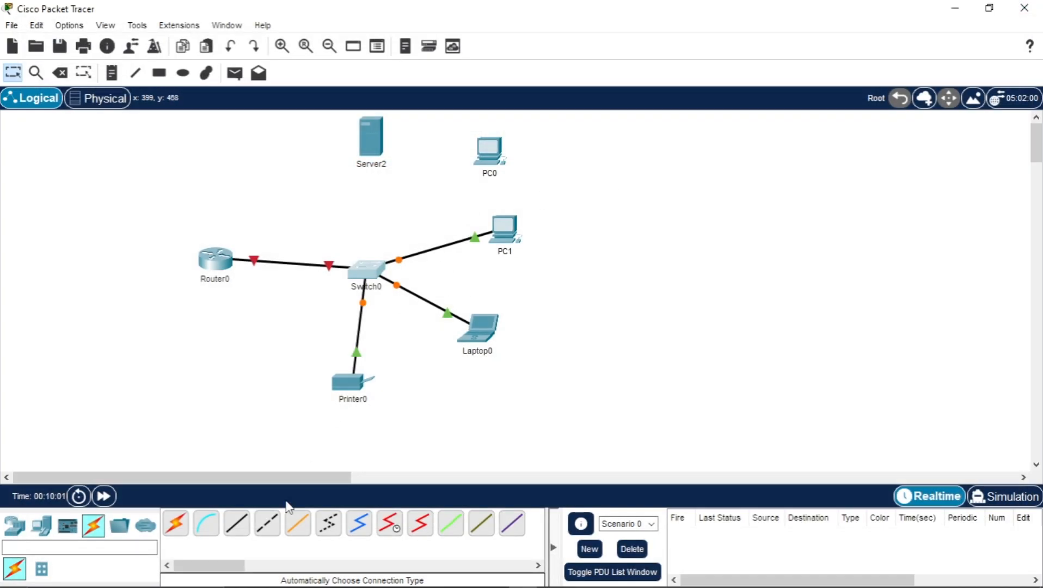
Connect the switch to PC0 and to Server2 with automatically chosen connection types
left_click(176, 524)
left_click(366, 270)
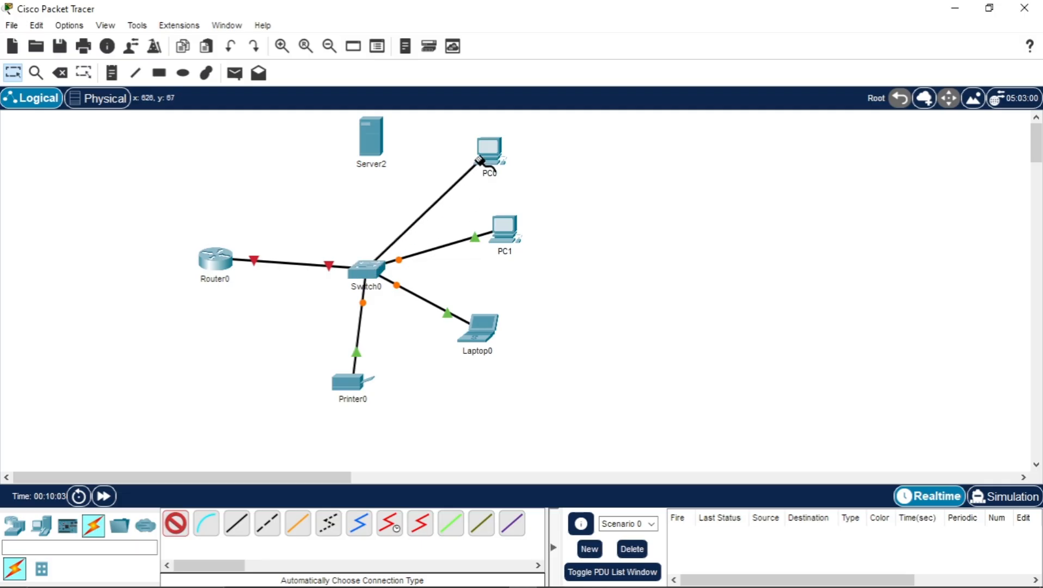
left_click(479, 159)
left_click(177, 522)
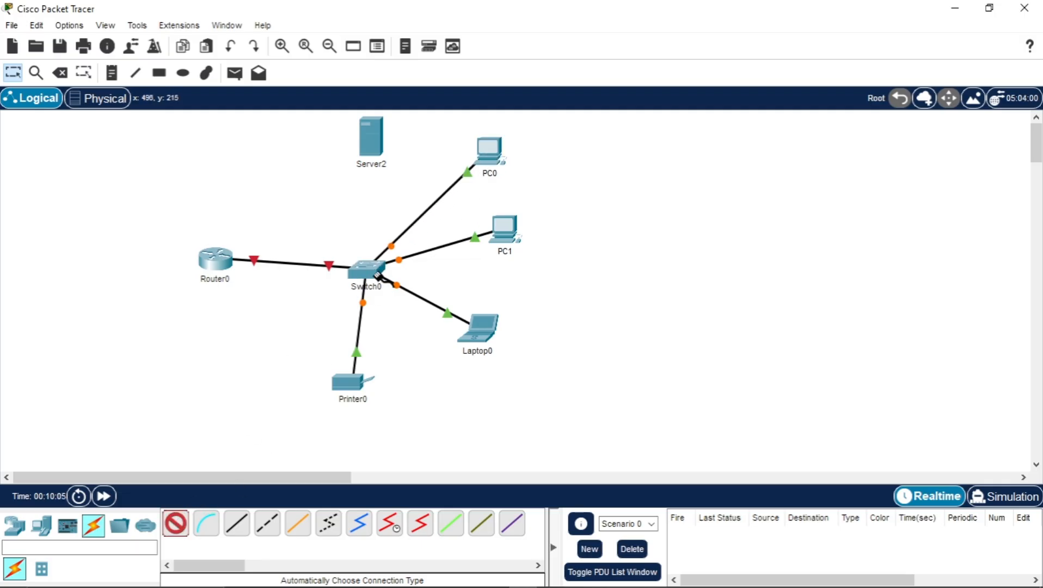
left_click(376, 272)
left_click(372, 140)
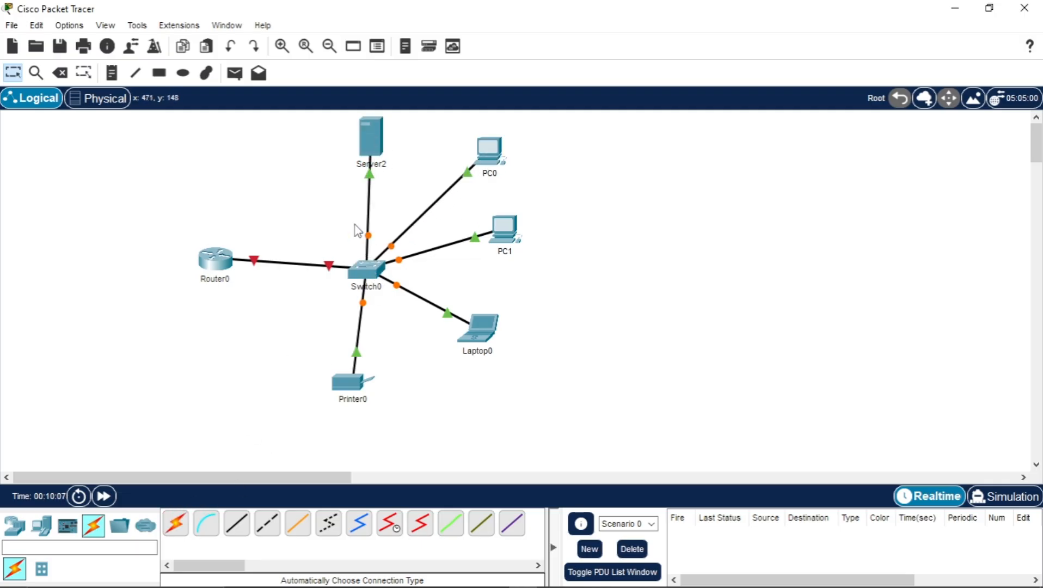
Spread out the topology by moving Router0 to the left and the switch with all its end devices to the right
left_click_drag(125, 198, 271, 320)
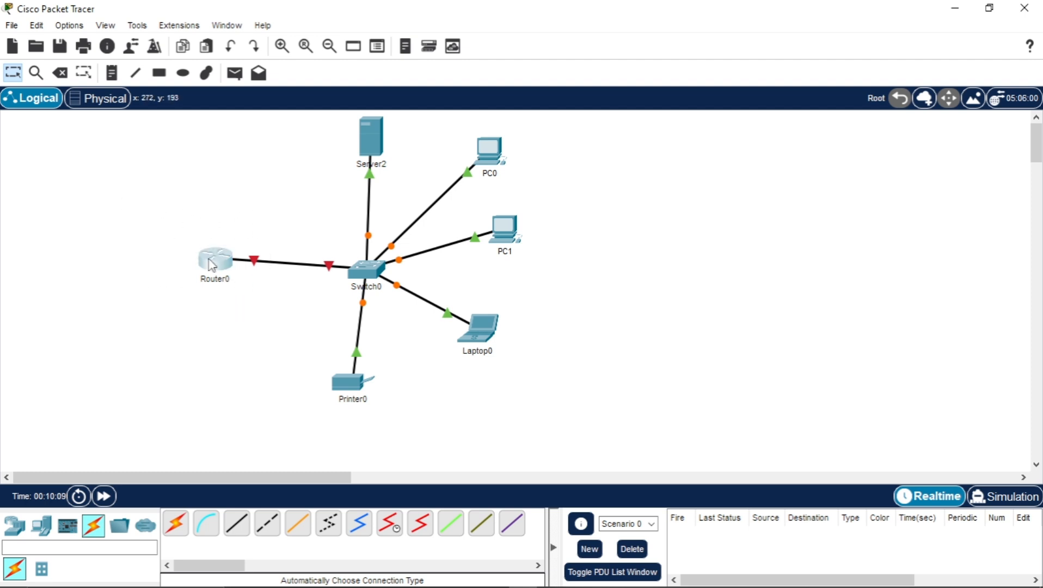
left_click_drag(212, 265, 132, 276)
left_click_drag(327, 127, 551, 377)
left_click_drag(378, 273, 535, 270)
left_click_drag(149, 274, 170, 274)
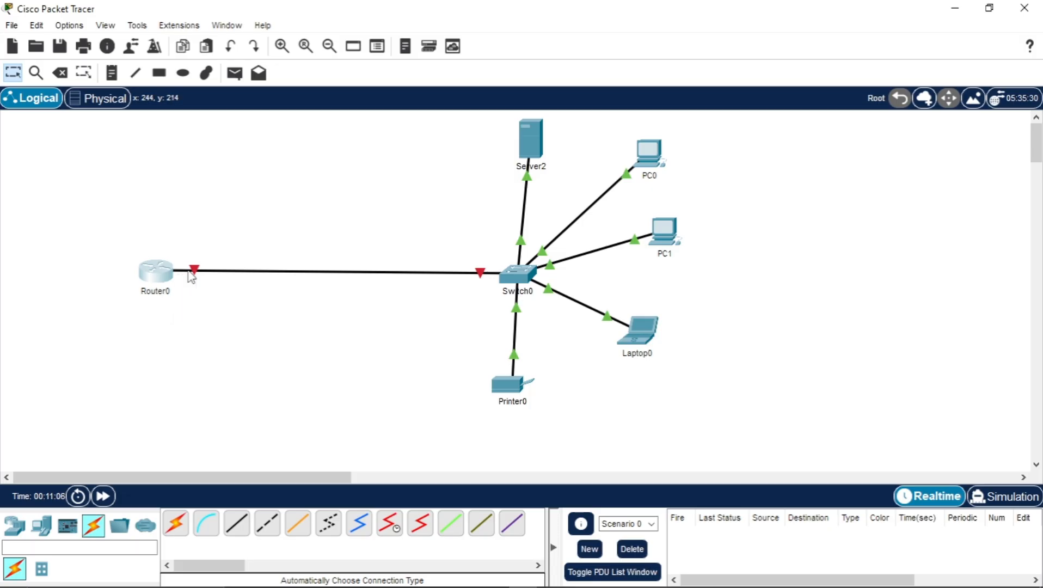
View Router0's command line interface and close the router's window
left_click(162, 282)
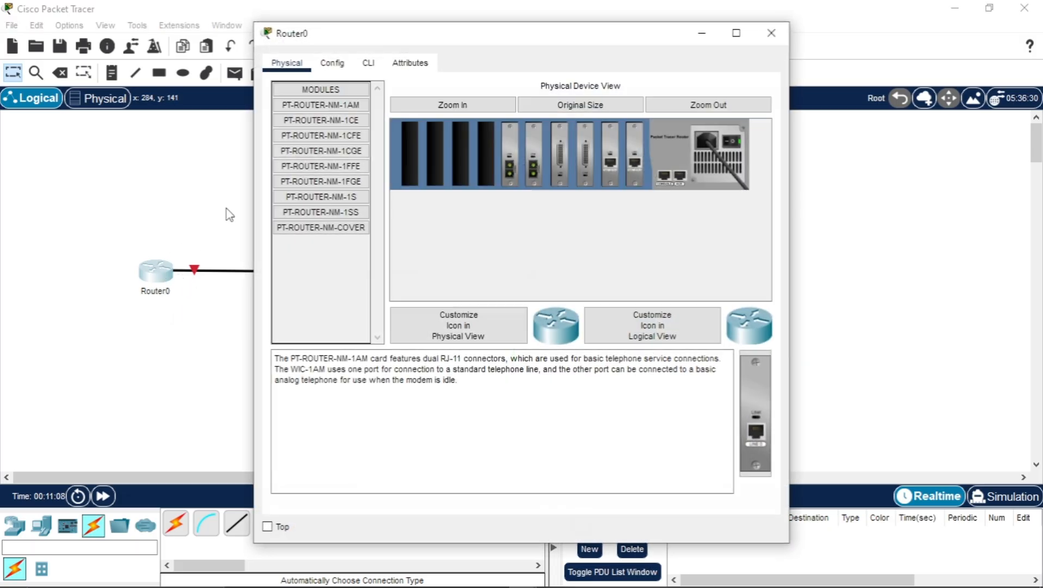
left_click(369, 64)
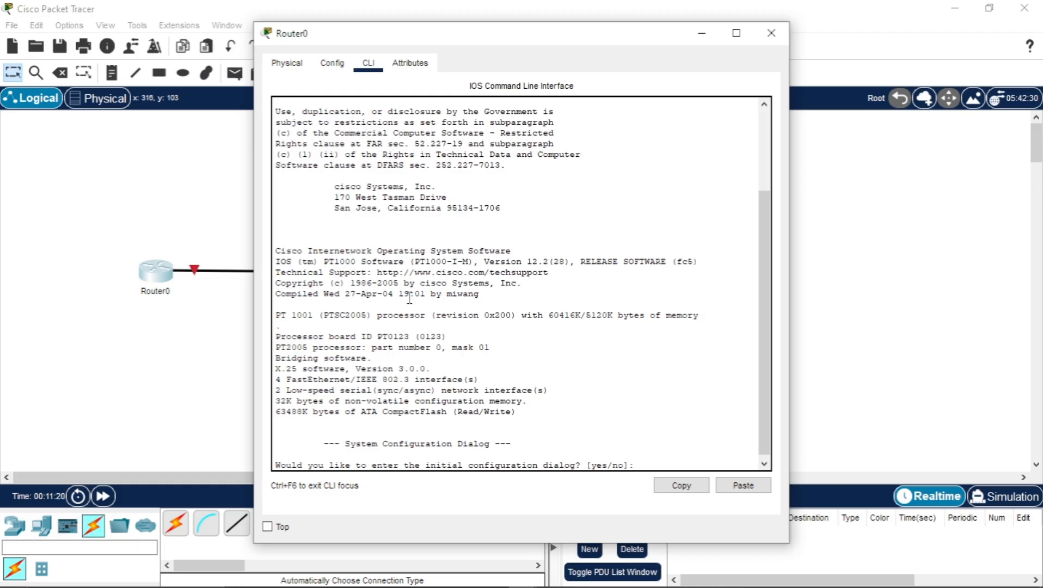
left_click(779, 42)
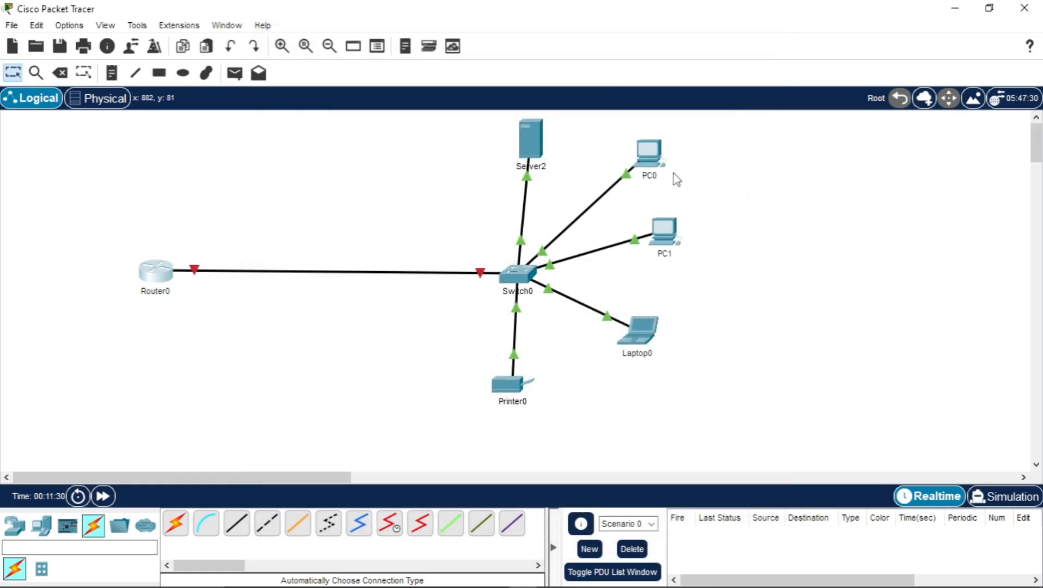
Add a second laptop above and left of Router0, and shift the router slightly toward the switch
left_click(44, 531)
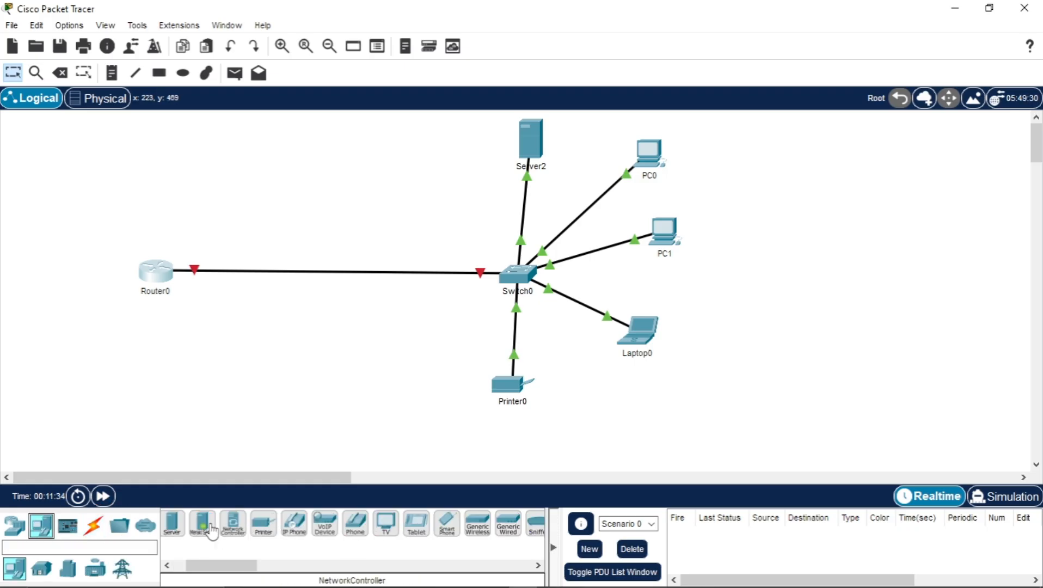
left_click(12, 527)
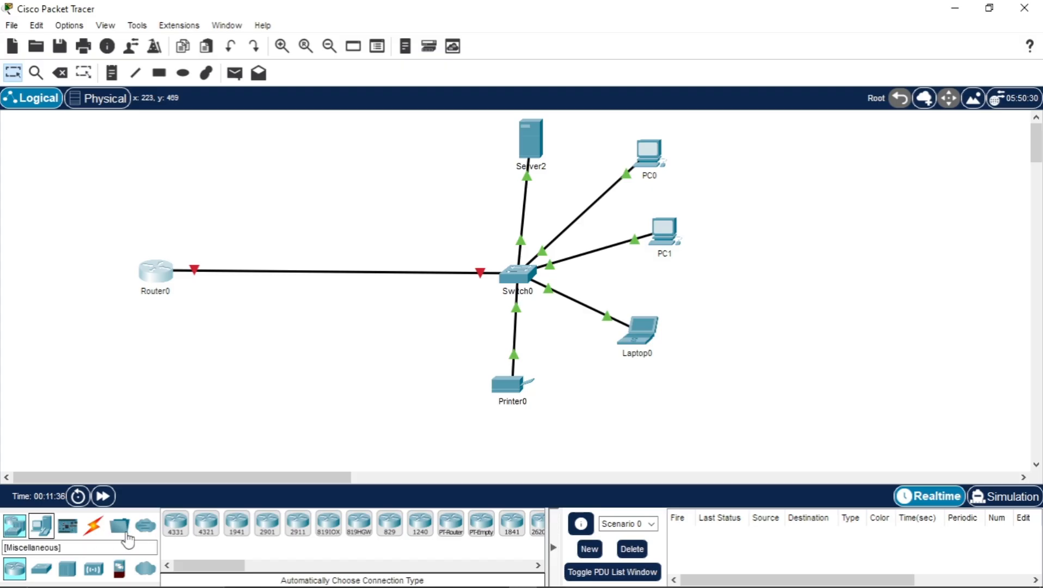
left_click(44, 526)
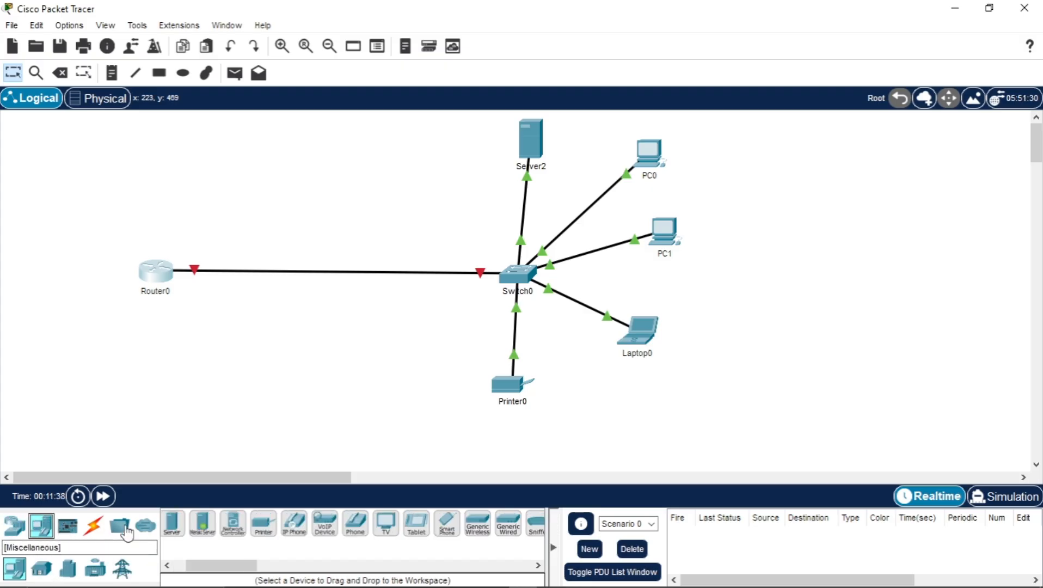
left_click(202, 526)
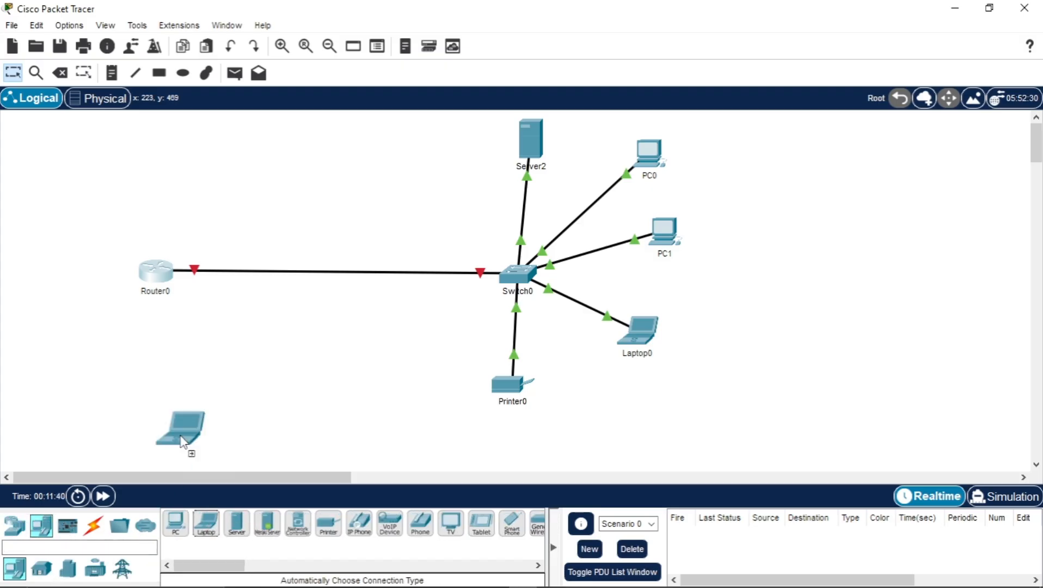
left_click(86, 166)
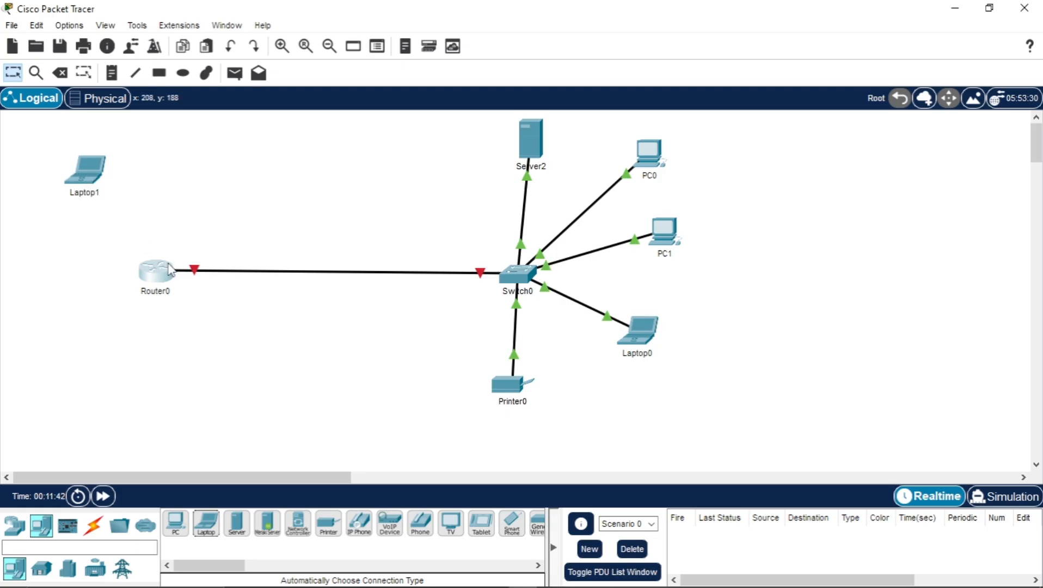
left_click_drag(159, 277, 207, 277)
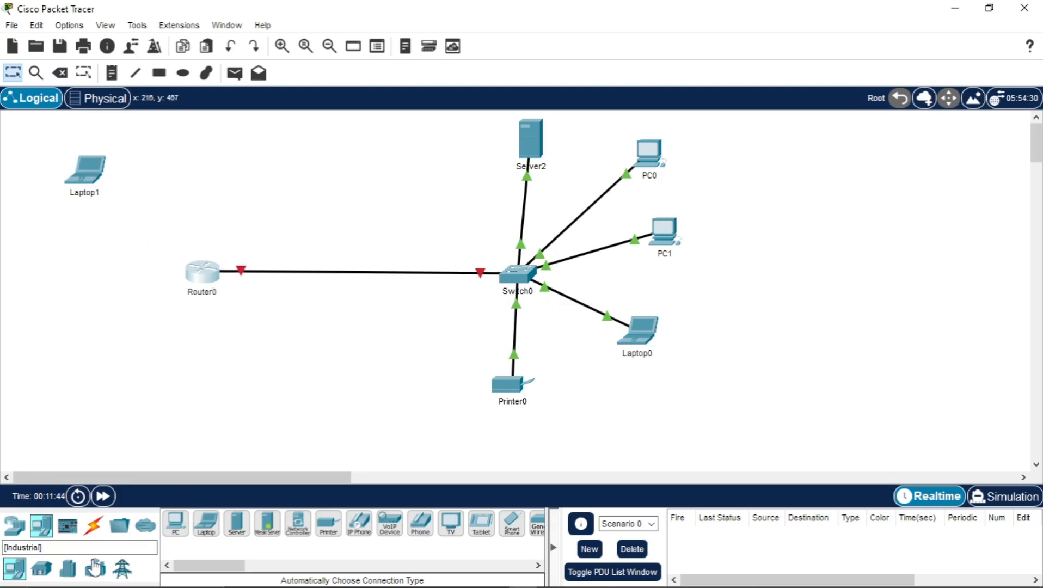
Connect Laptop1's RS 232 port to Router0's Console port with a console cable
left_click(93, 526)
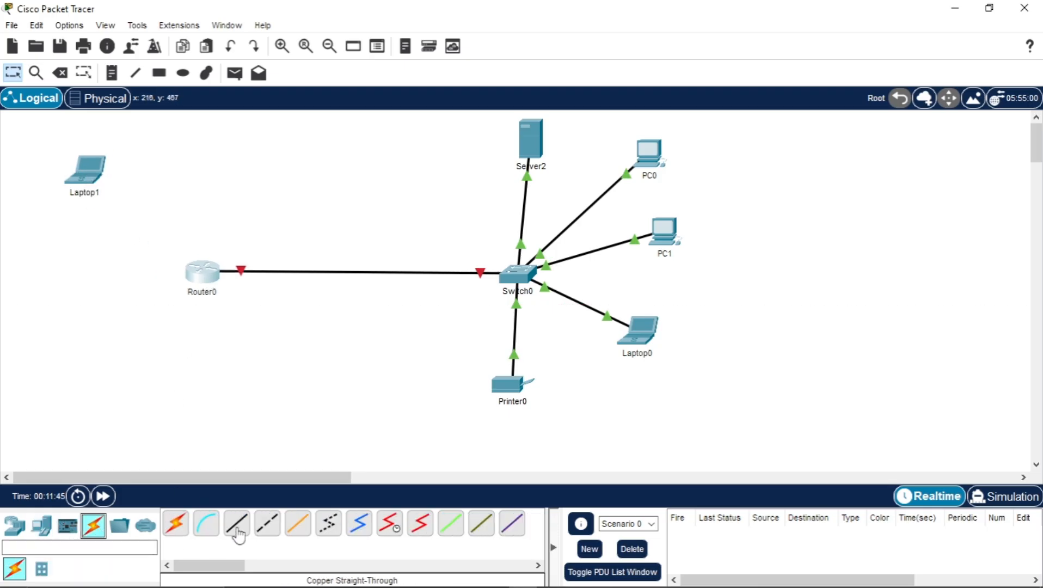
left_click(205, 525)
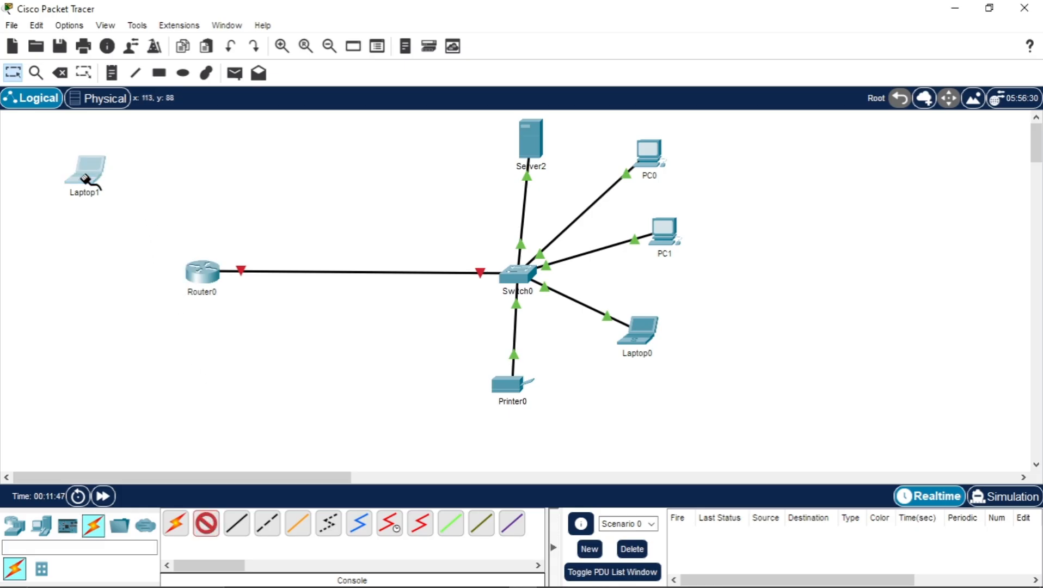
left_click(86, 179)
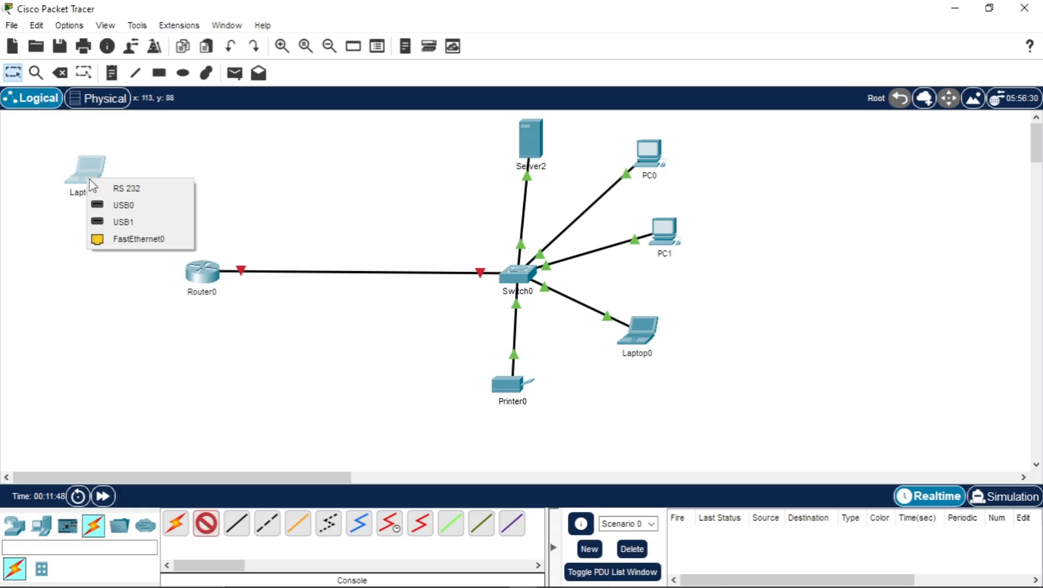
left_click(143, 192)
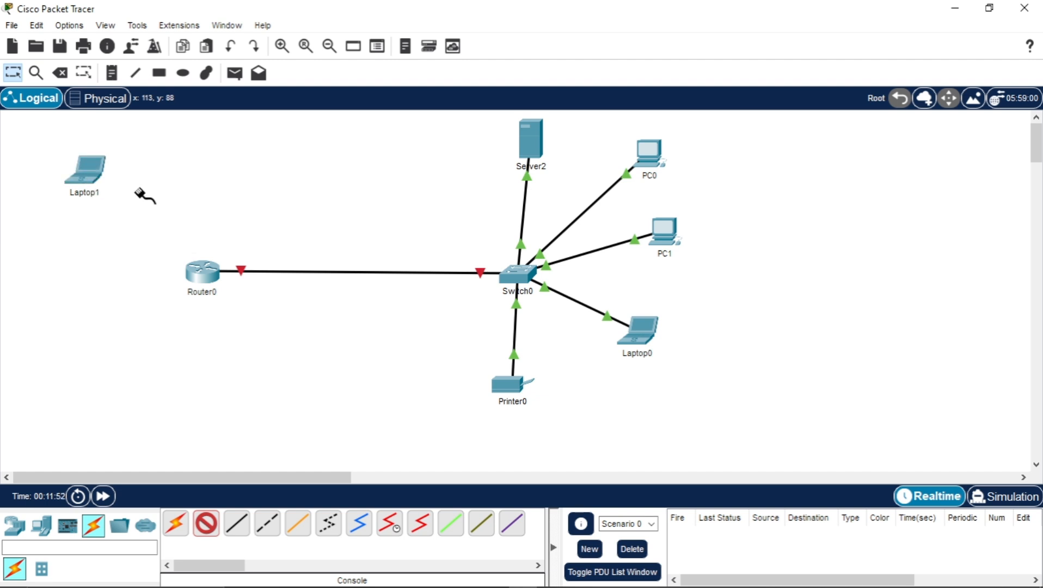
left_click(208, 277)
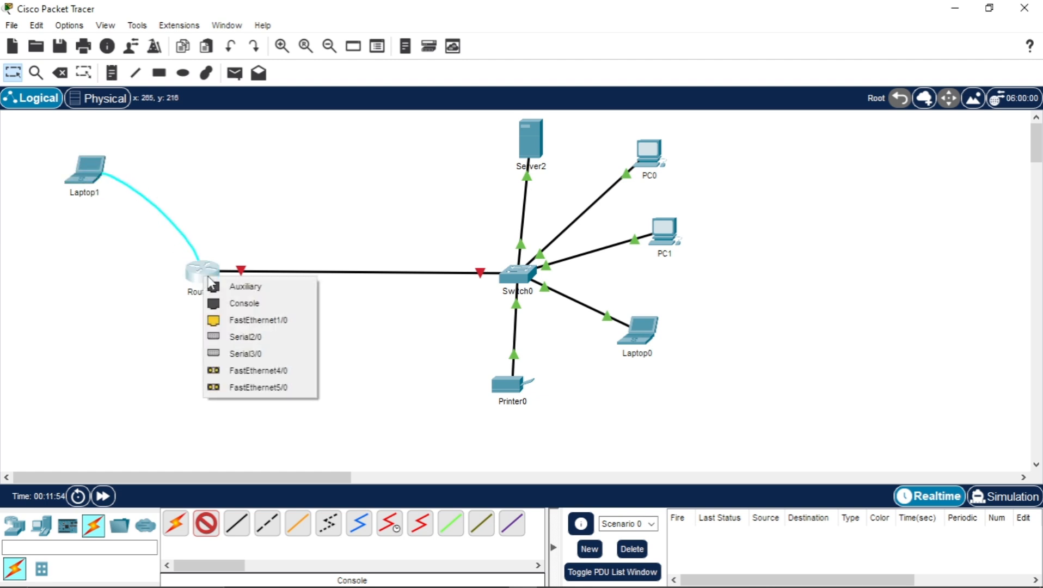
left_click(241, 304)
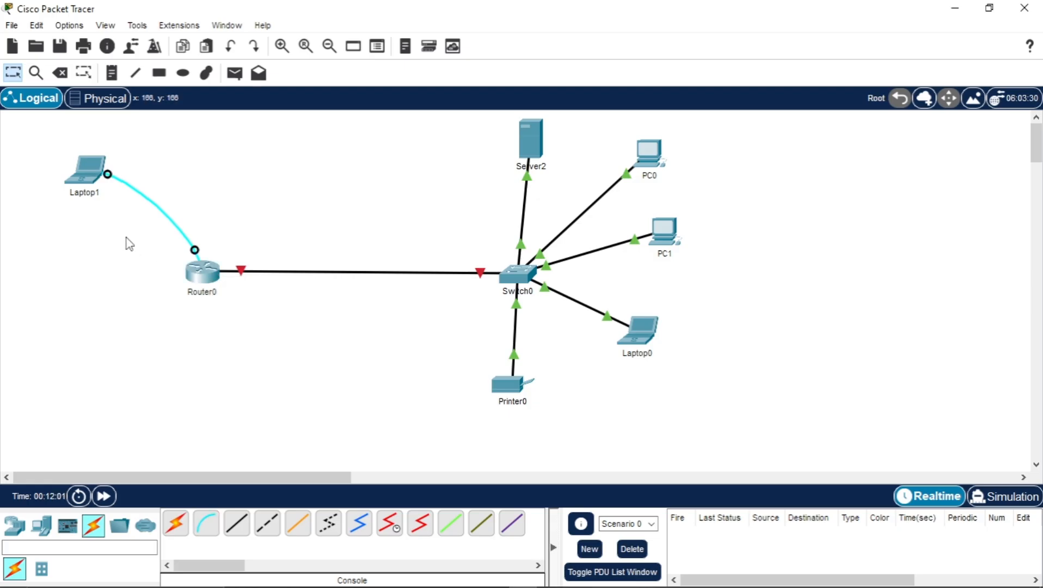
Start a terminal session on Laptop1, accepting the default port configuration
left_click(89, 178)
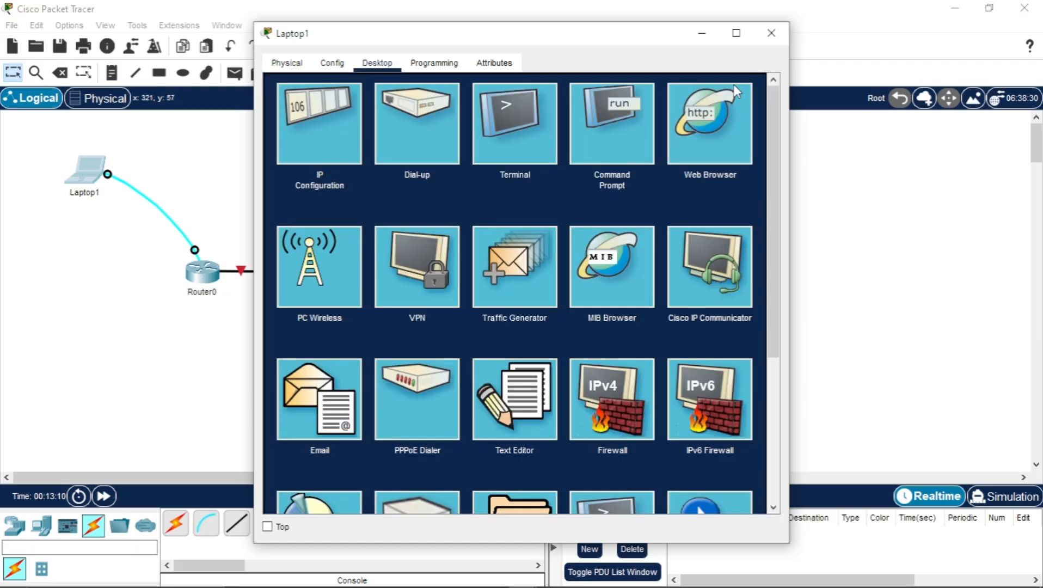
left_click(770, 33)
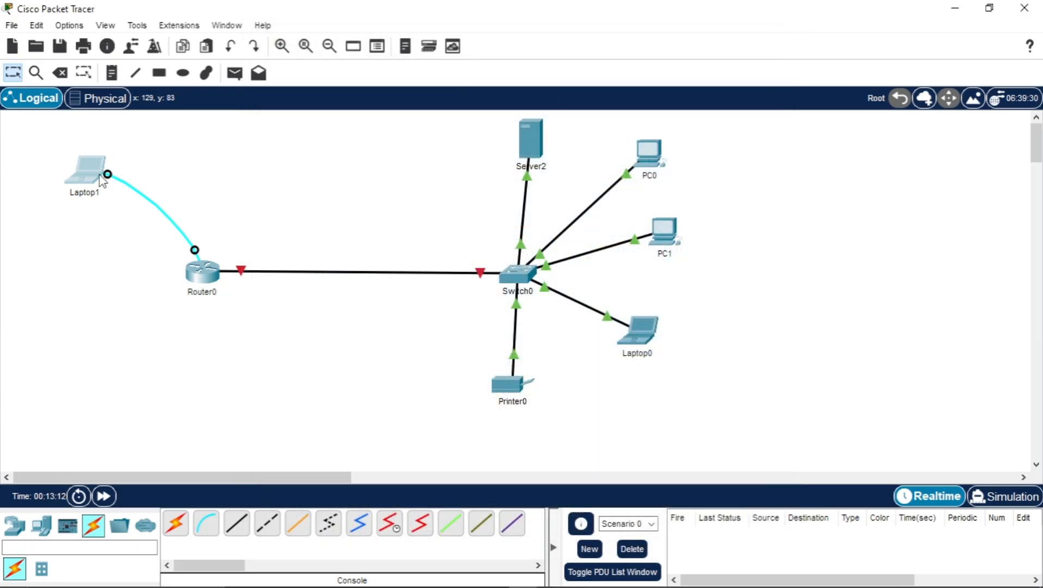
left_click(99, 163)
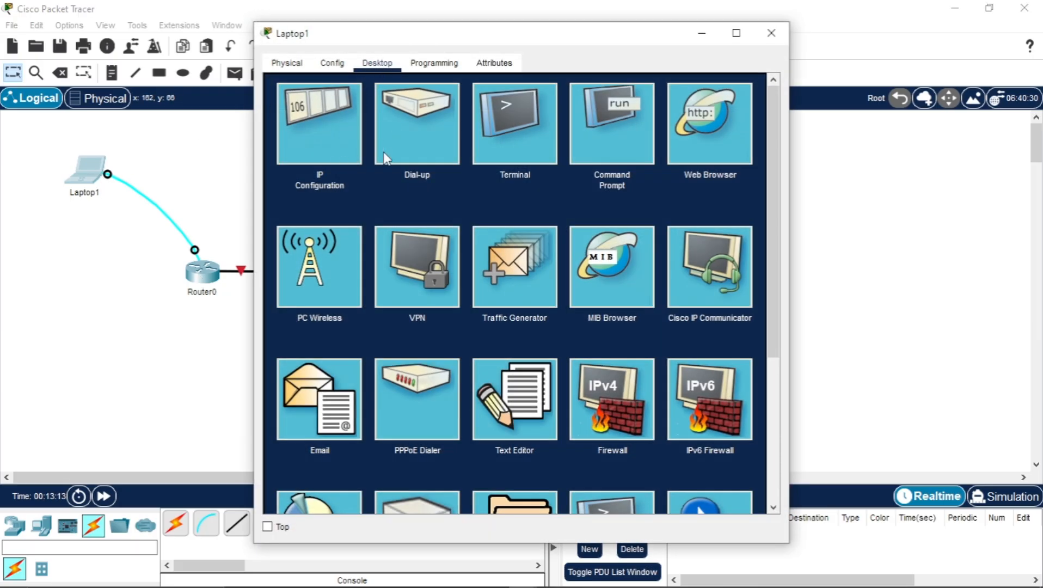
left_click(512, 133)
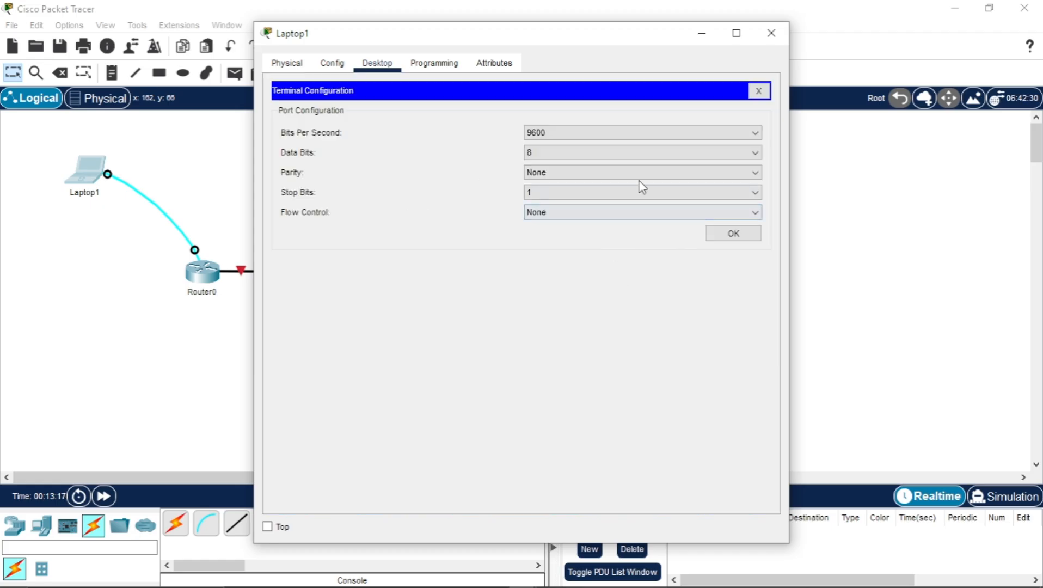
left_click(729, 235)
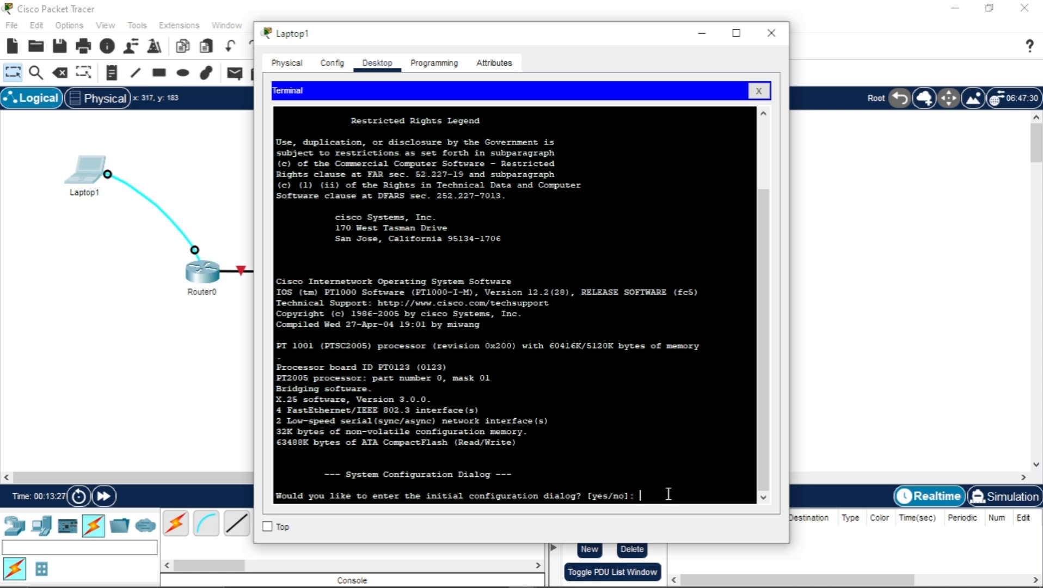
Answer no to the initial configuration dialog and enter the router's privileged mode with the enable command
type("no")
key("Return")
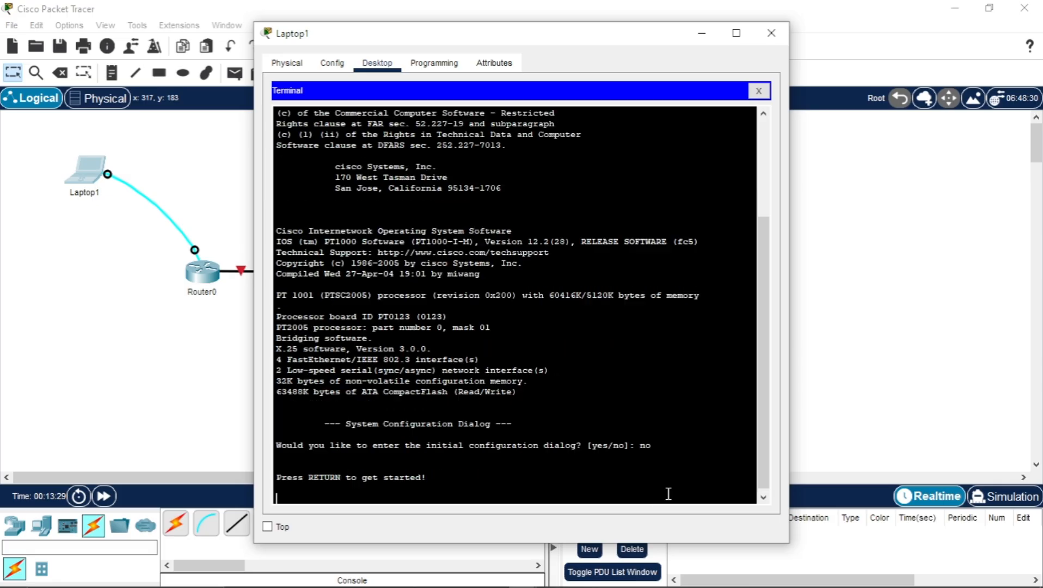
key("Return")
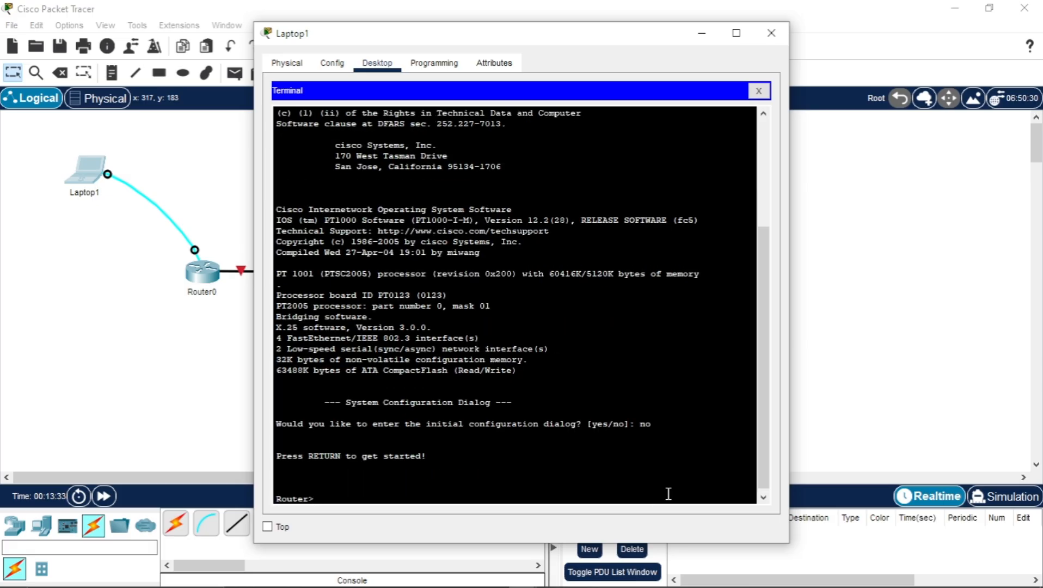
type("en")
key("Tab")
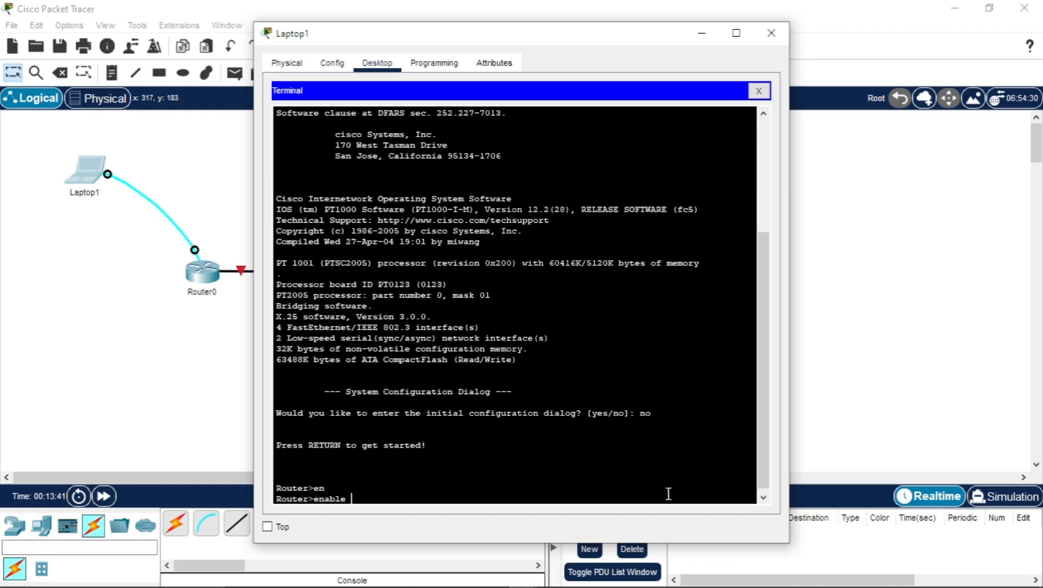
key("Return")
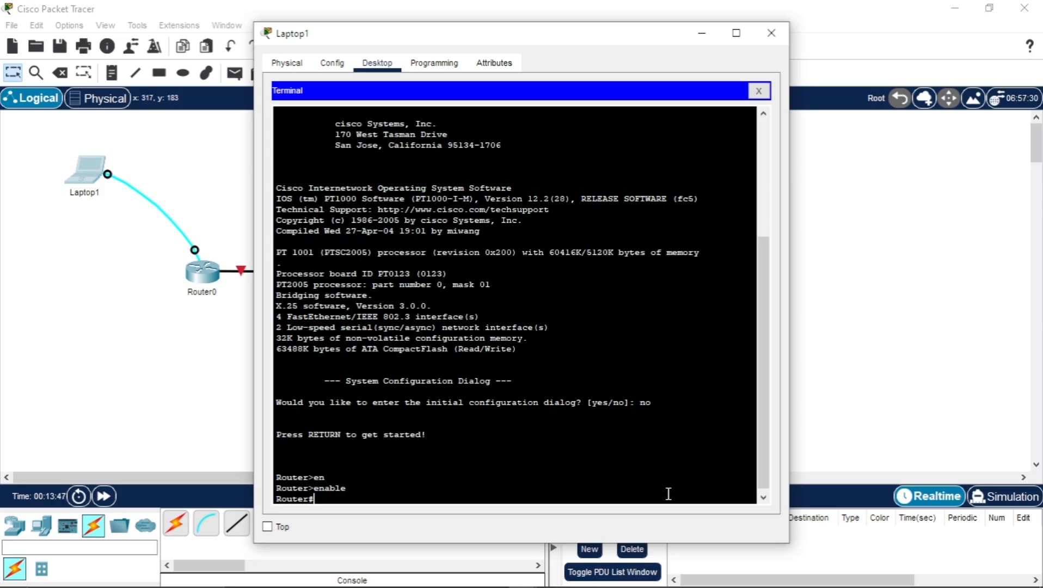
Enter the router's global configuration mode with config t and enable the DHCP service with service dhcp
type("config t")
key("Return")
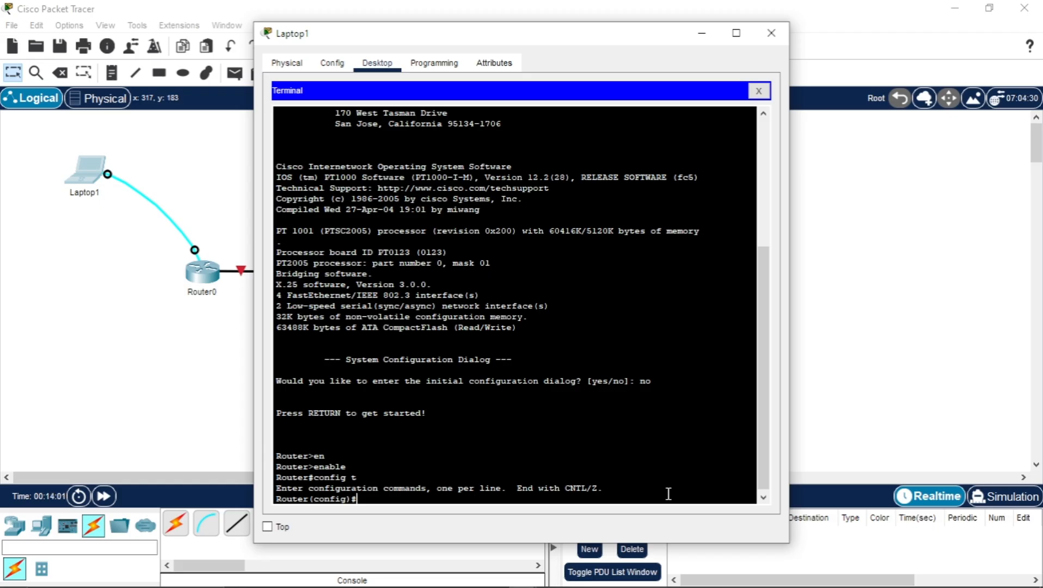
type("ser")
key("Tab")
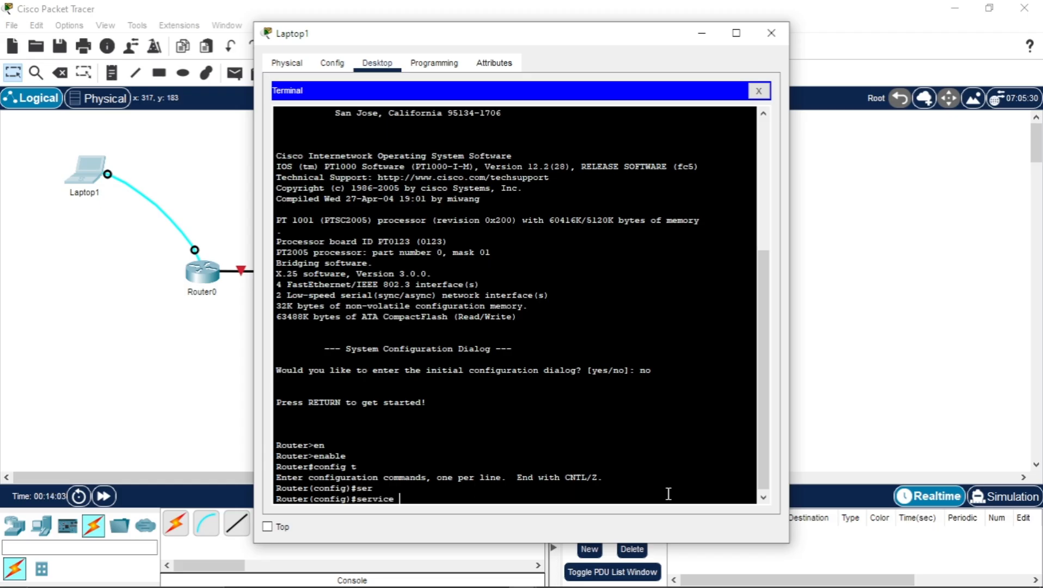
type("dhc")
key("Tab")
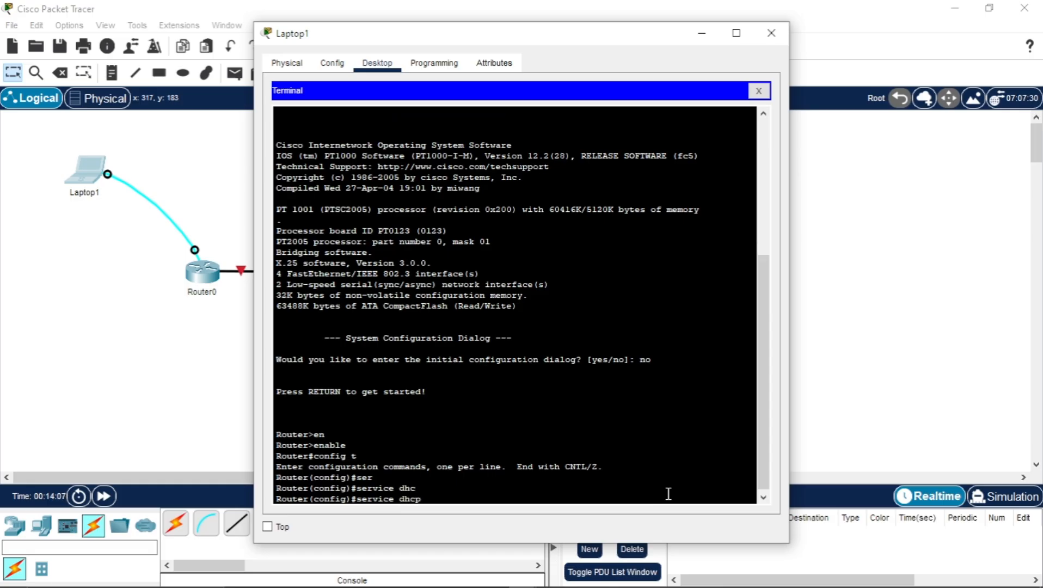
key("Return")
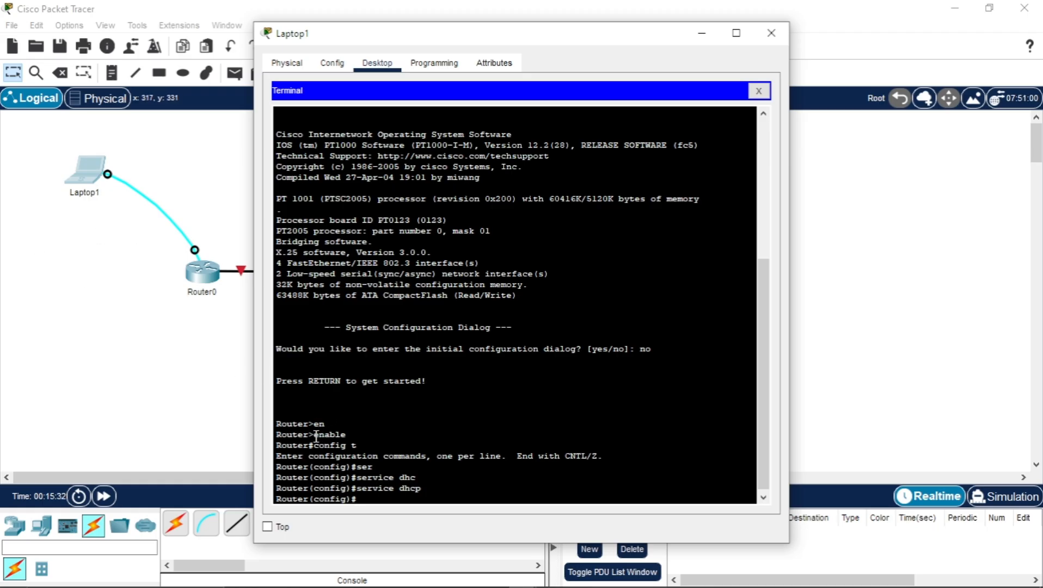
Create a DHCP pool named nikitis on the router using the ip dhcp pool command
left_click_drag(313, 435, 425, 489)
left_click(380, 502)
type("ip dhcp pool")
type("nikit")
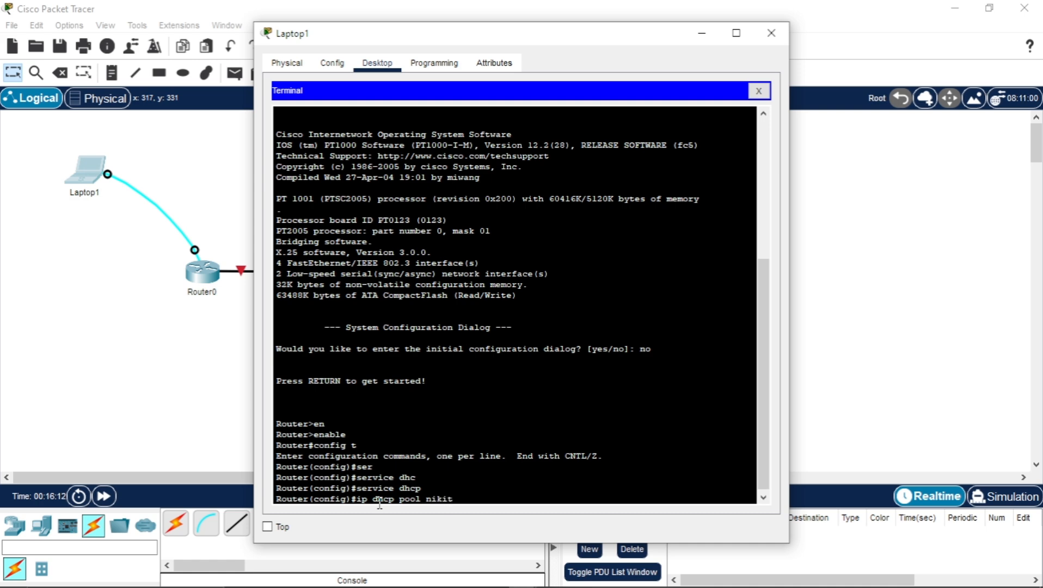
type("is")
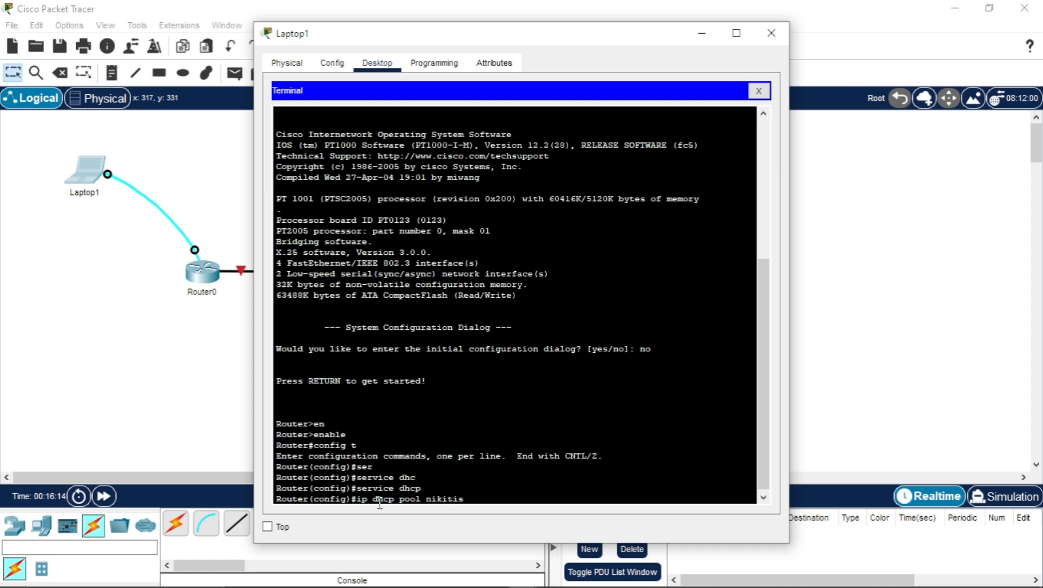
key("Return")
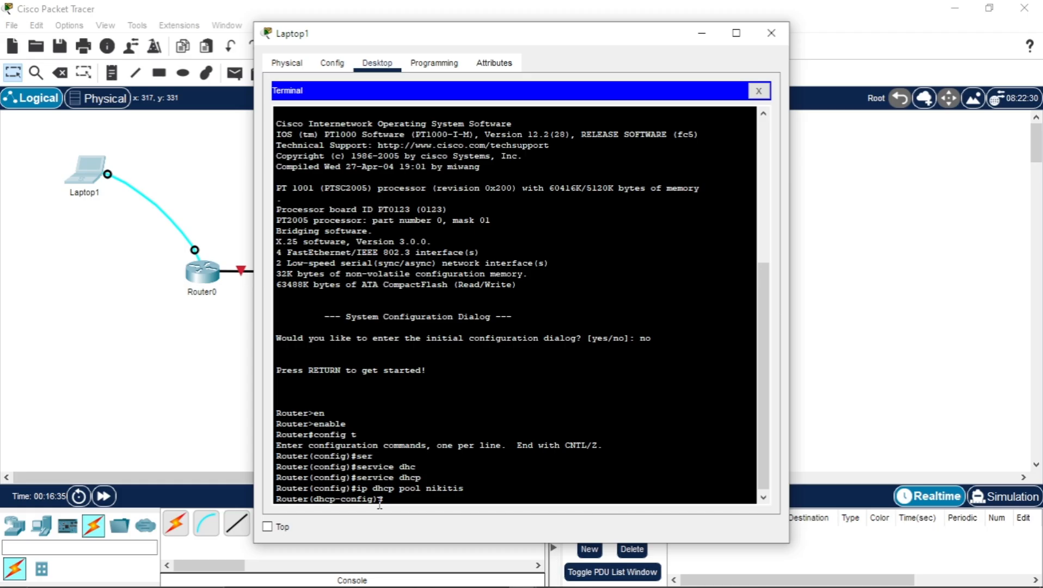
Set the DHCP pool's network to 192.168.1.0 with subnet mask 255.255.255.0
type("et")
key("Tab")
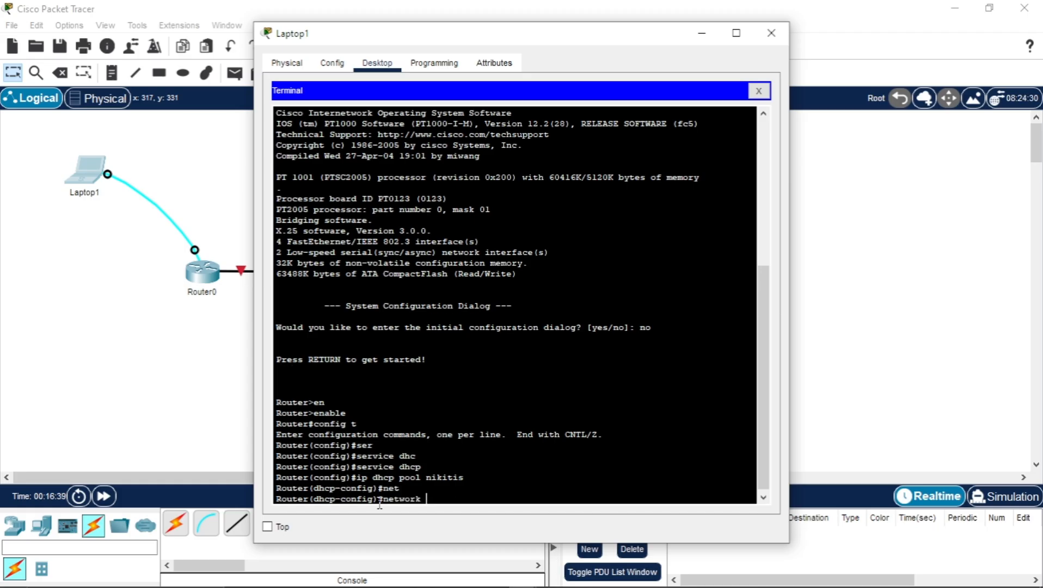
type("192.168.1.0 255.255")
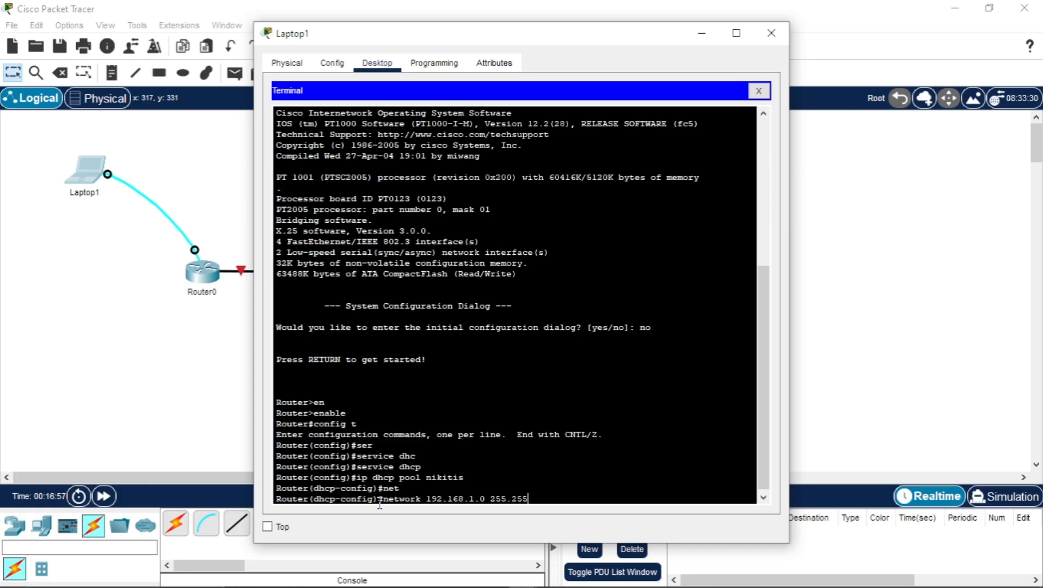
type(".255.0")
key("Return")
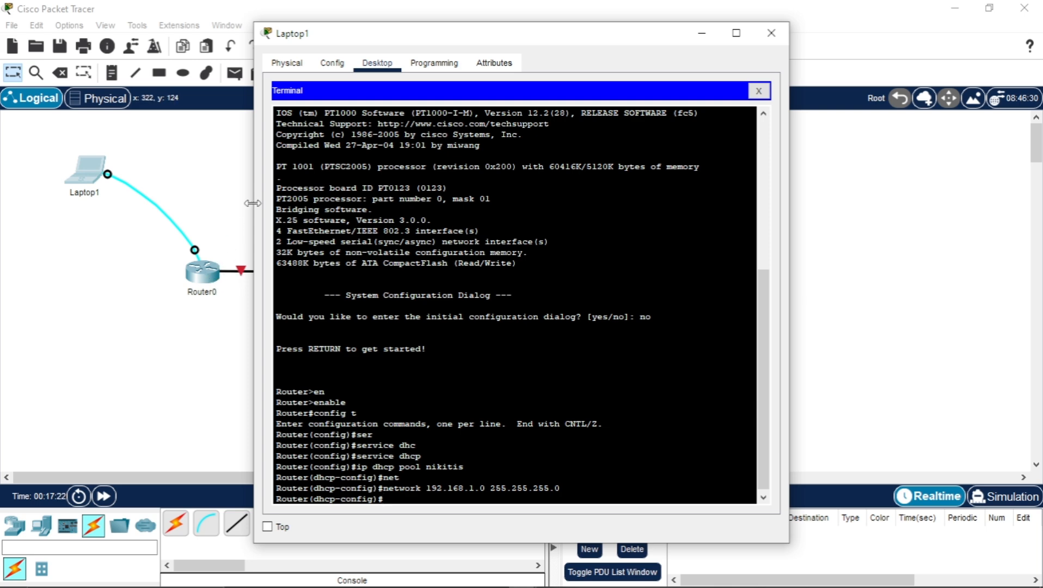
Set the DHCP pool's default-router to 192.168.1.1
left_click_drag(320, 37, 705, 136)
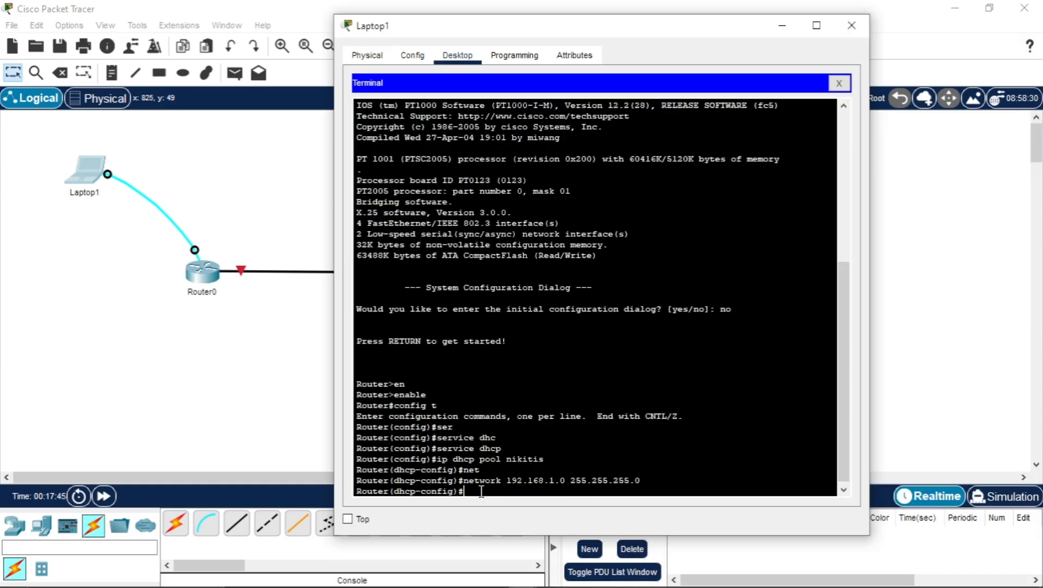
type("daf")
key("Tab")
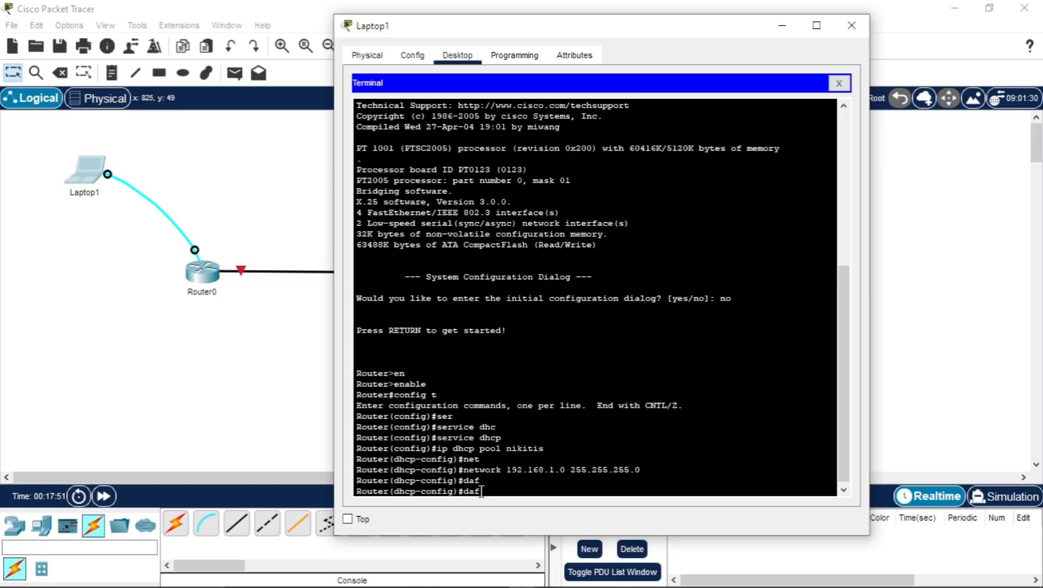
key("BackSpace")
key("BackSpace")
type("efa")
key("Tab")
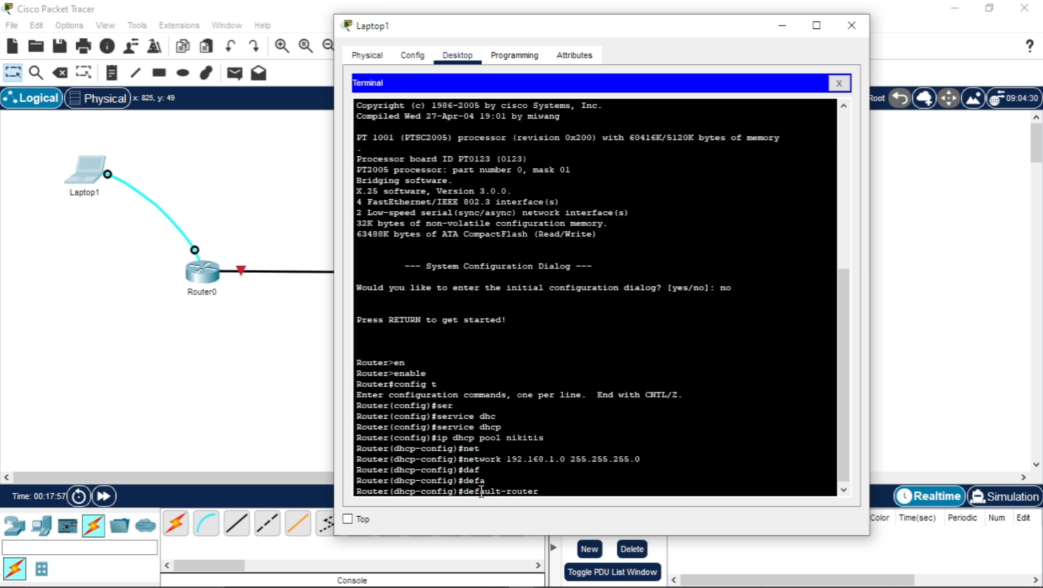
type("92.168.1.1")
key("Return")
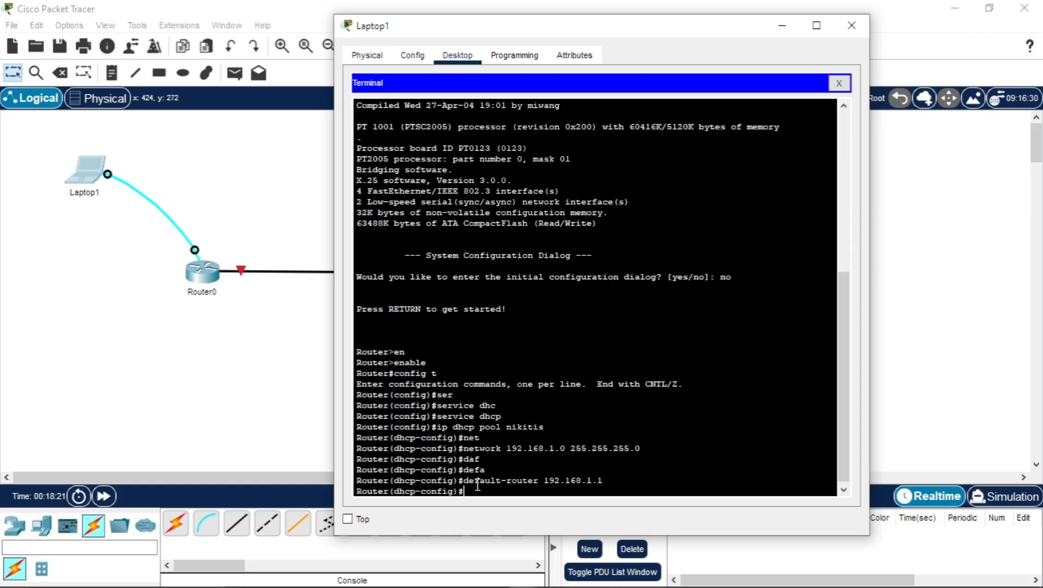
Set the DHCP pool's dns-server to 192.168.1.2
type("dns")
key("Tab")
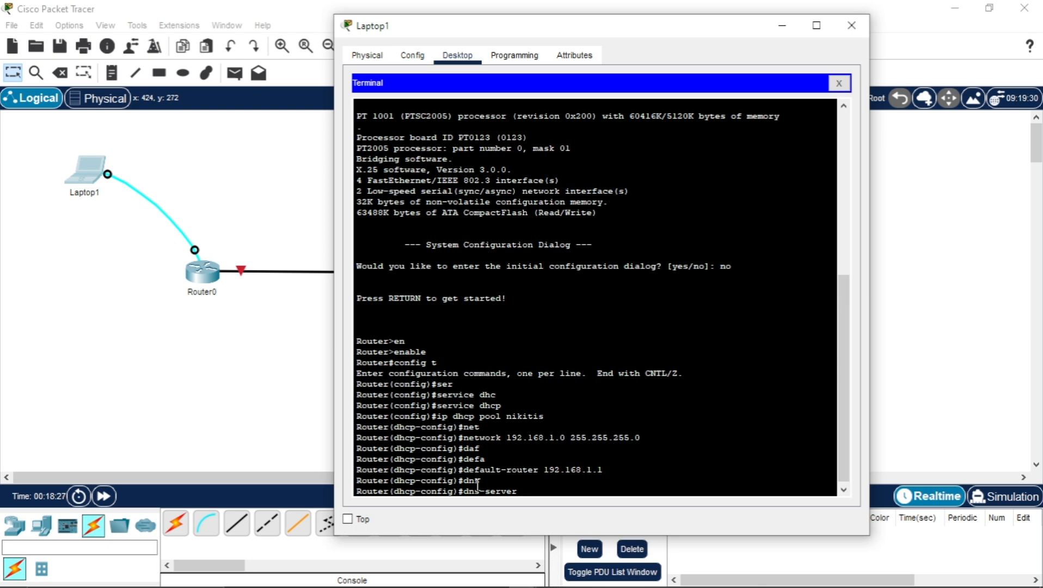
type("192.168.1.2")
key("Return")
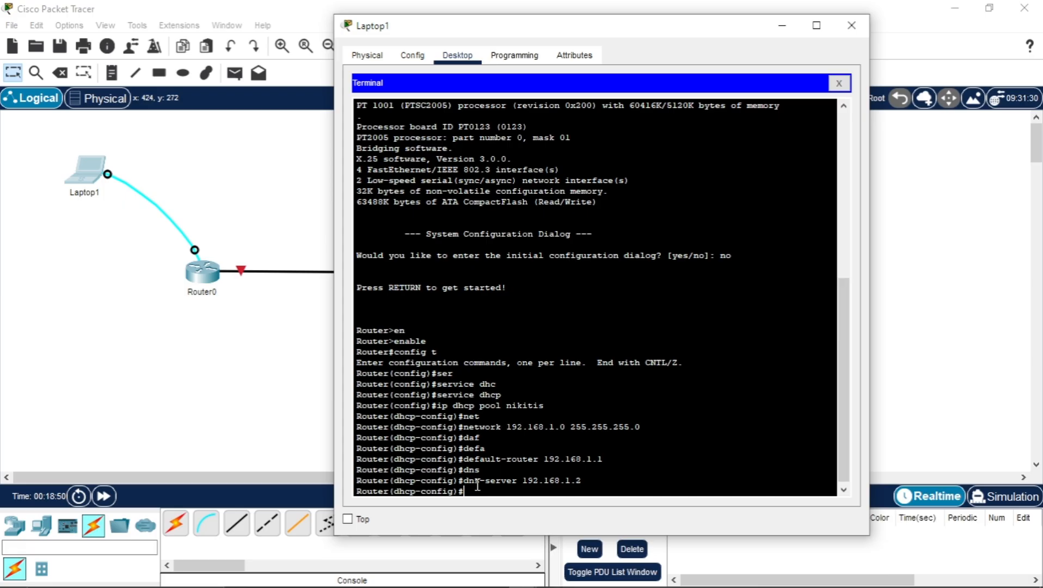
Try to set the DHCP pool's lease duration with the command lease 9 2 1
left_click_drag(390, 26, 742, 135)
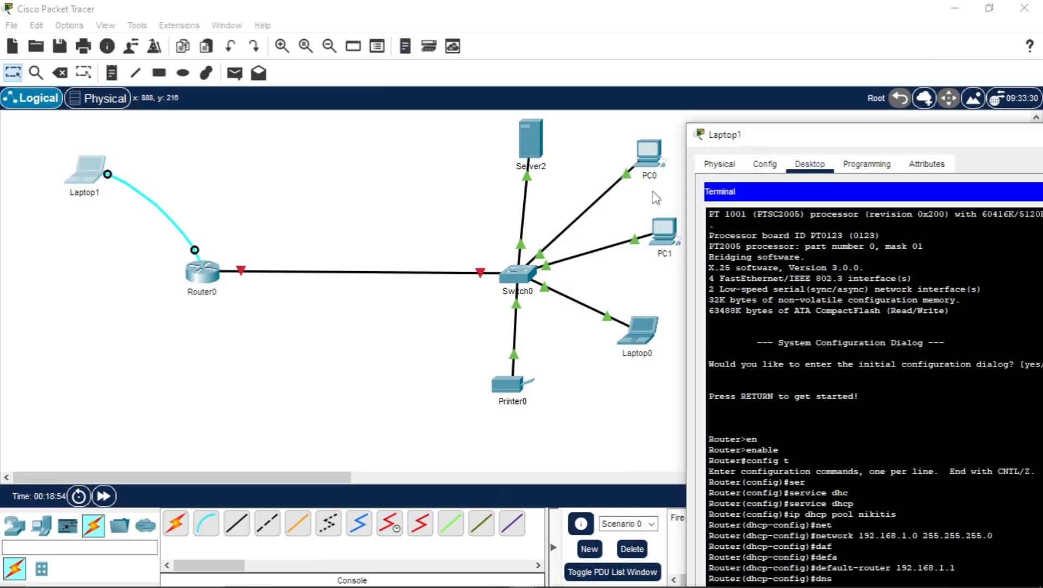
left_click_drag(808, 143, 409, 36)
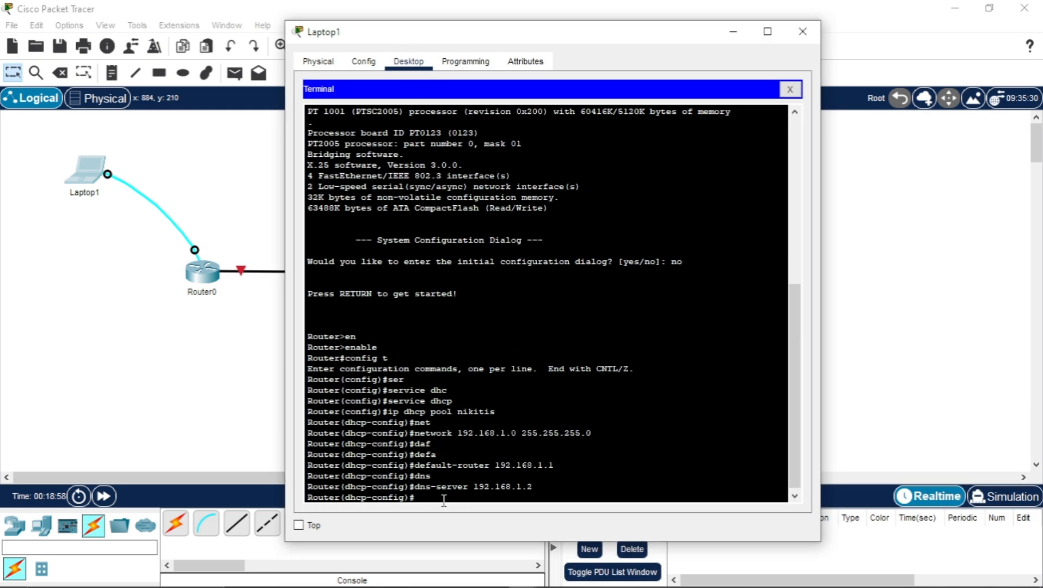
type("lea")
key("Tab")
type("se")
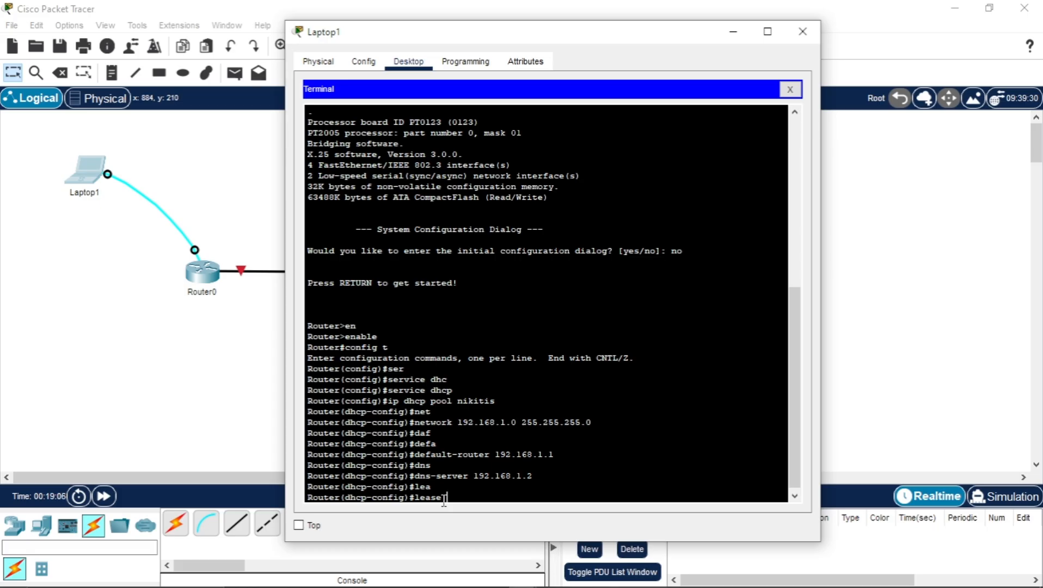
type(" 9 2 1")
key("Return")
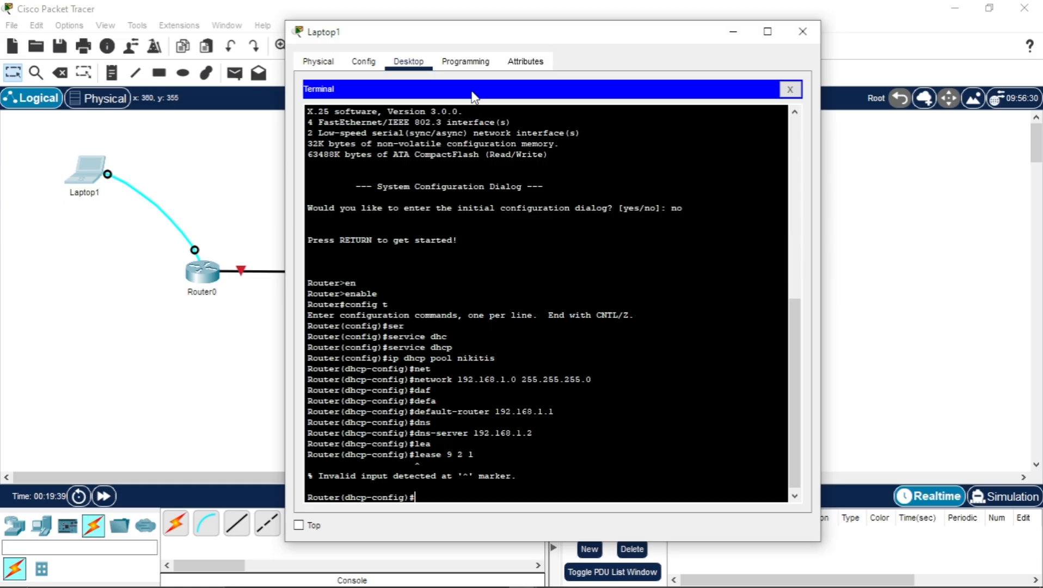
left_click_drag(464, 40, 794, 42)
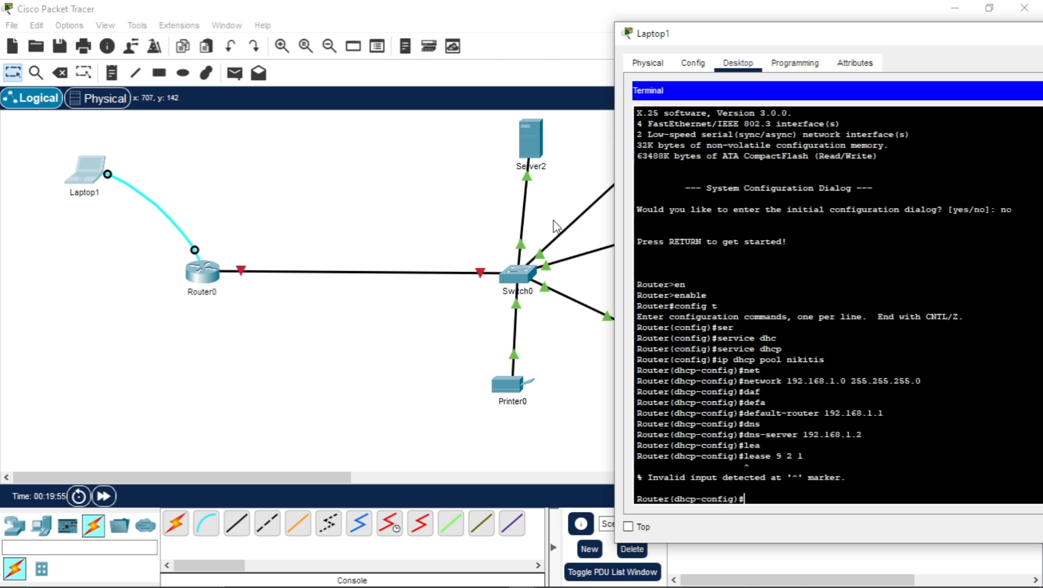
left_click_drag(749, 37, 466, 22)
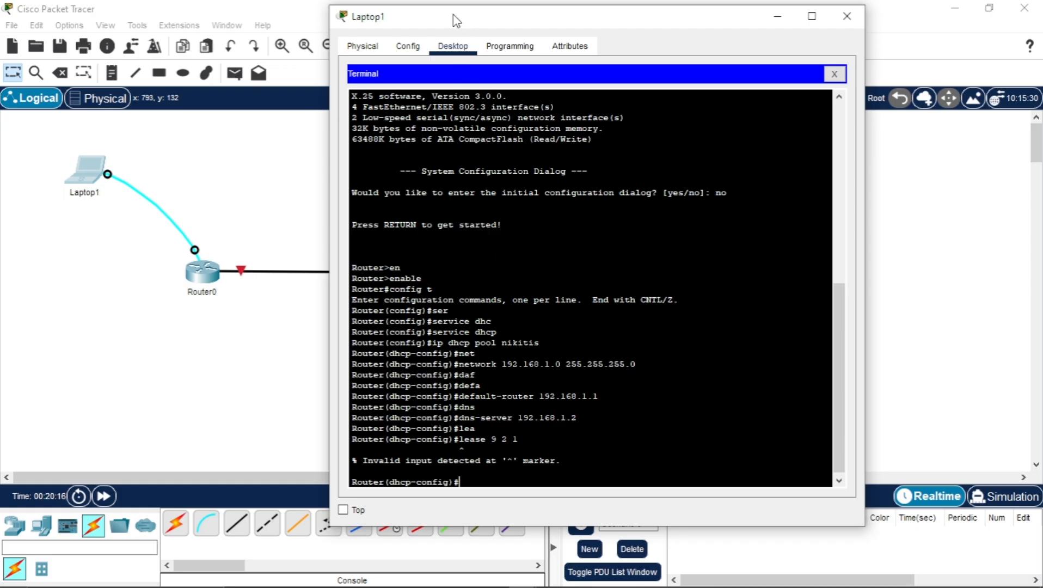
left_click_drag(453, 15, 719, 49)
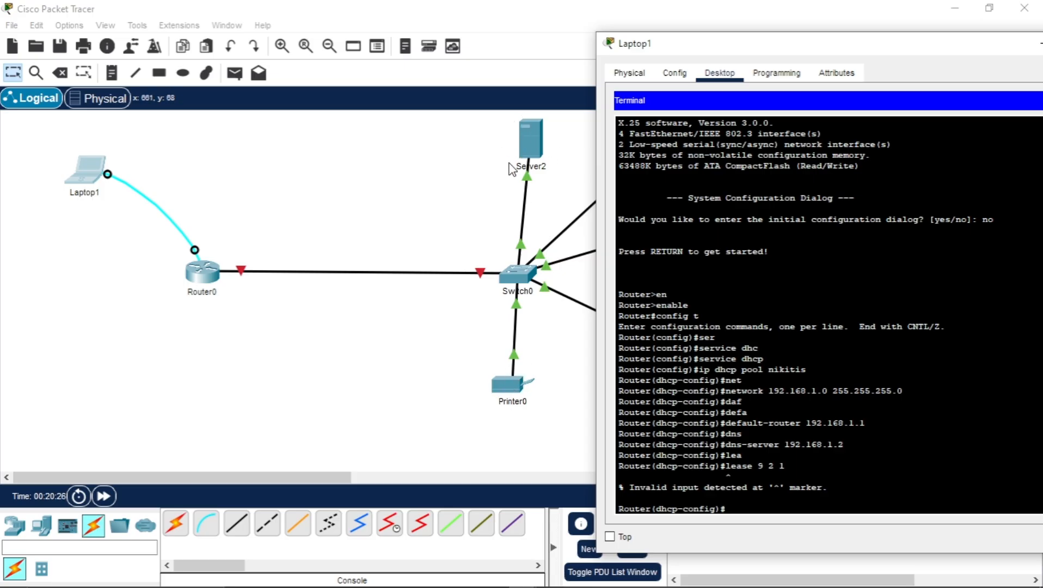
left_click_drag(729, 46, 498, 24)
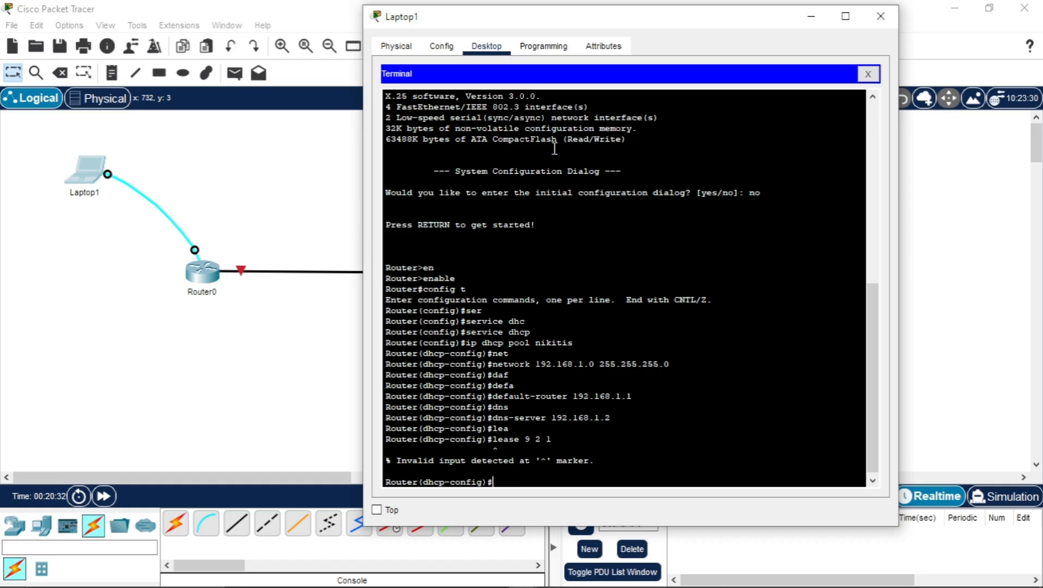
Exclude the address 192.168.1.1 from DHCP assignment with the ip dhcp excluded-address command
type("ip dhcp excluded-")
key("Tab")
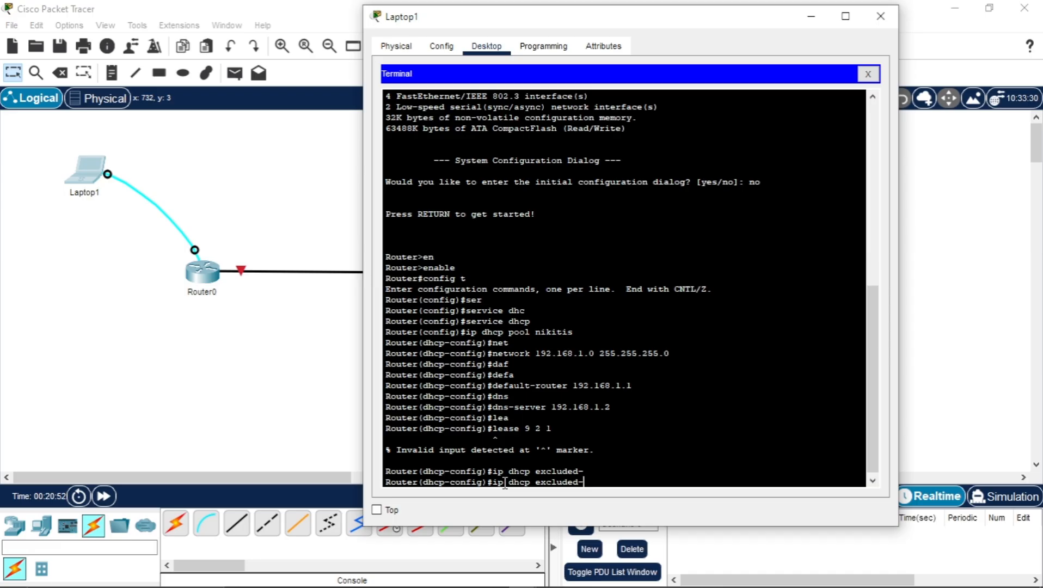
type("address")
type("192.1")
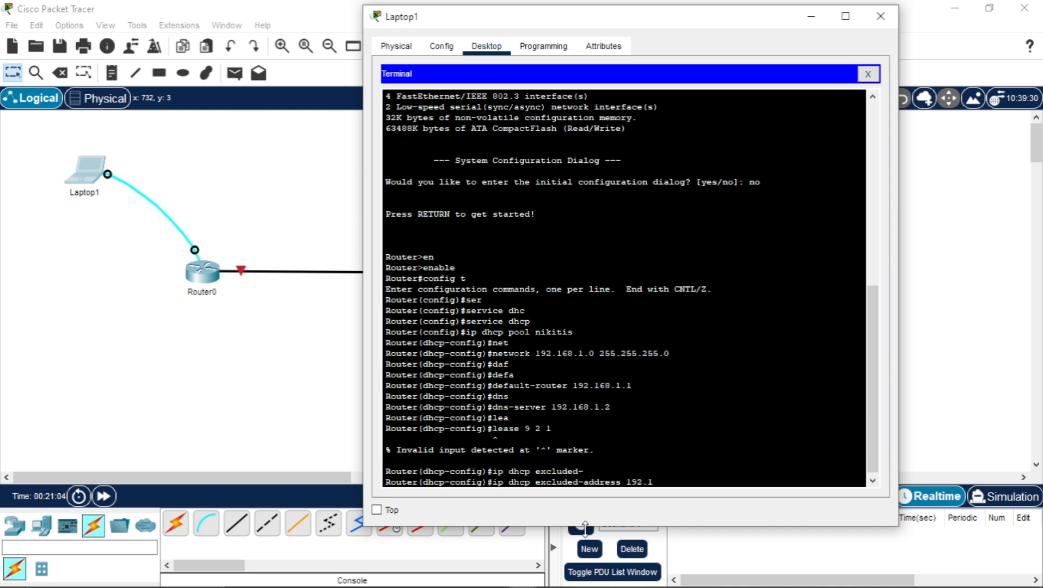
type("68.1.1")
key("Return")
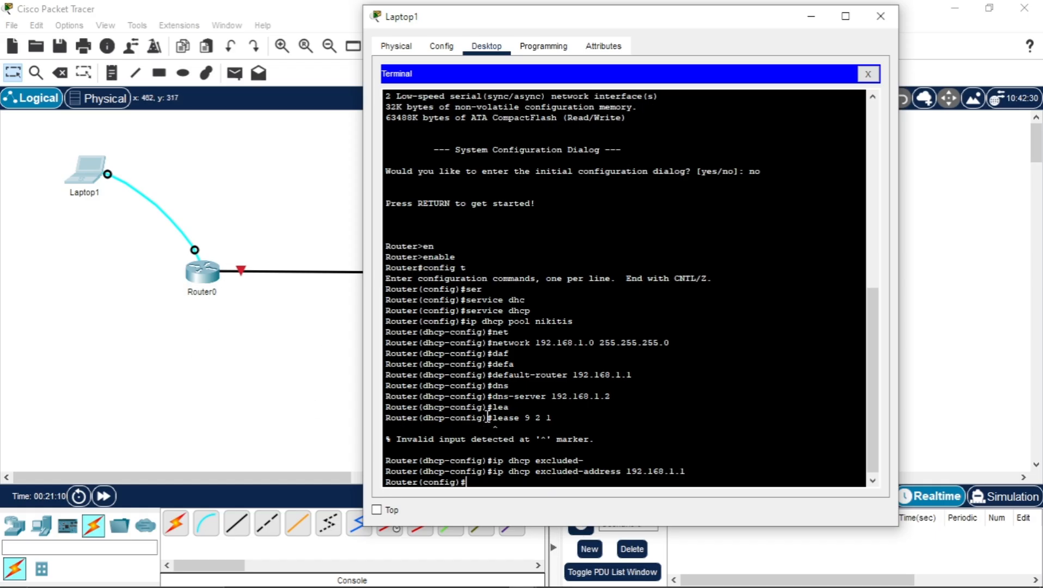
Exclude the addresses 192.168.1.2, 192.168.1.3 and 192.168.1.4 from DHCP assignment, one command for each
key("Up")
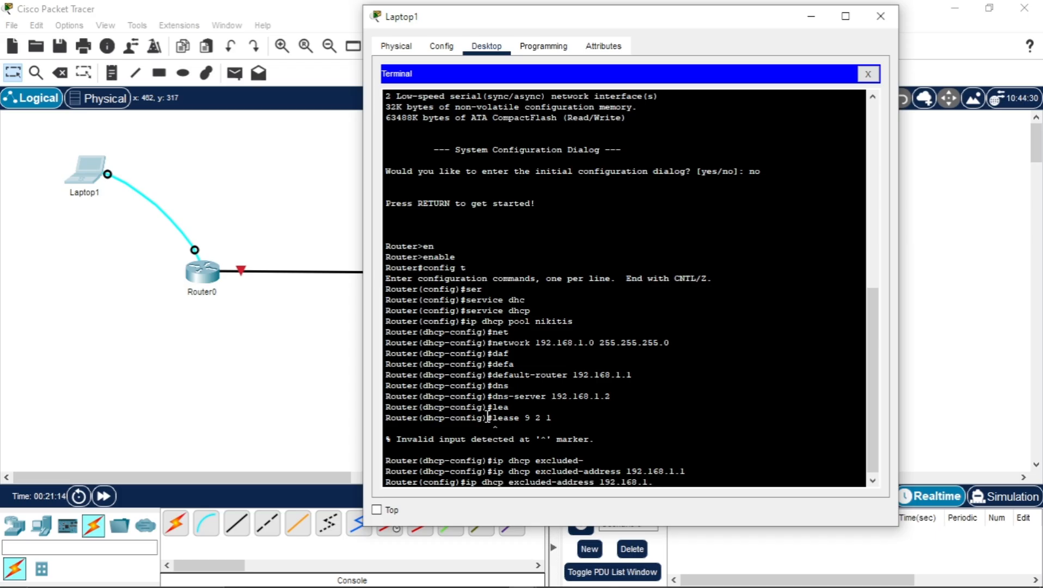
type("2")
key("Return")
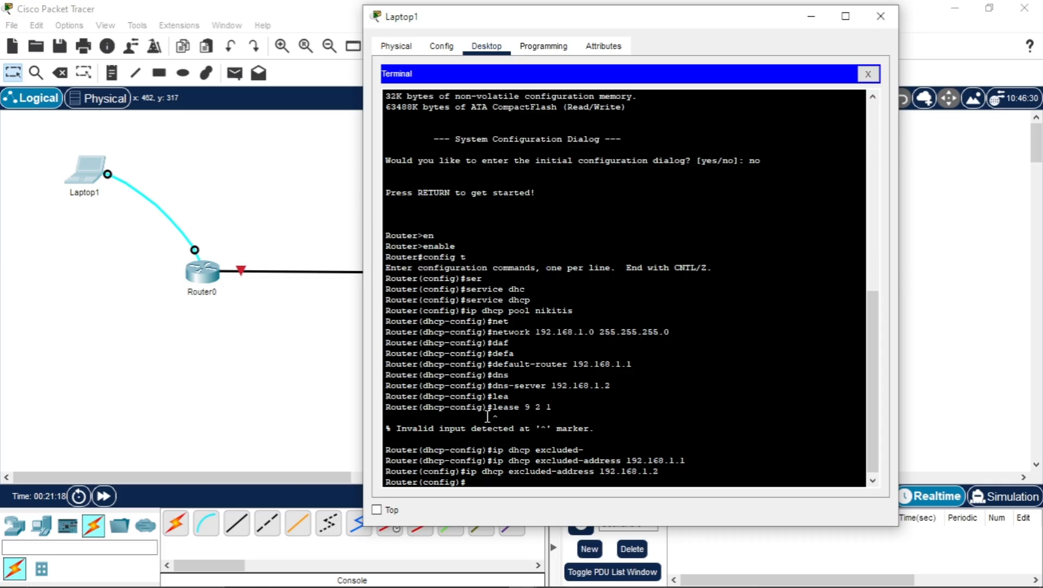
key("Up")
key("BackSpace")
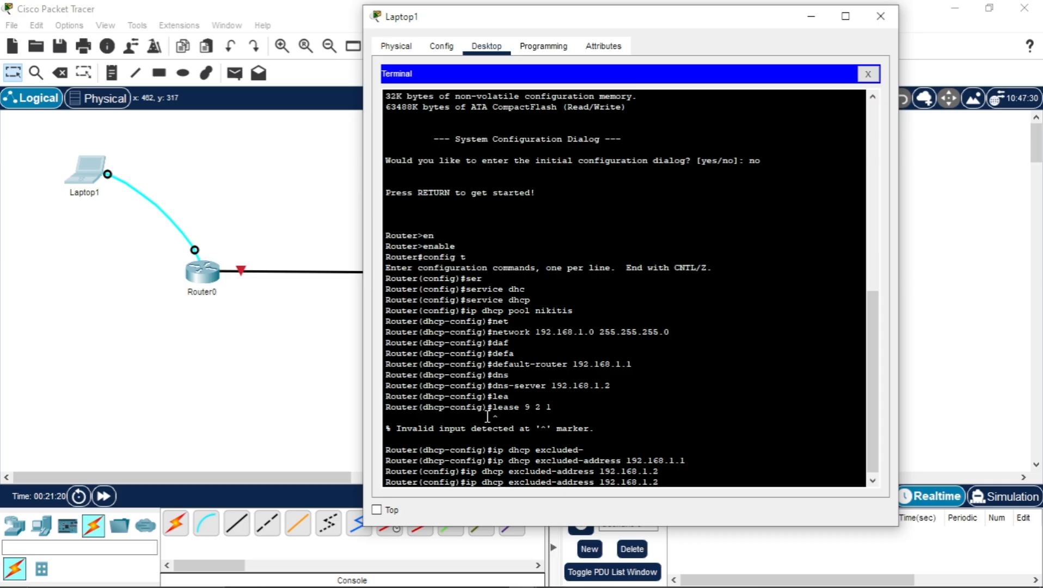
type("3")
left_click_drag(471, 24, 519, 26)
key("Return")
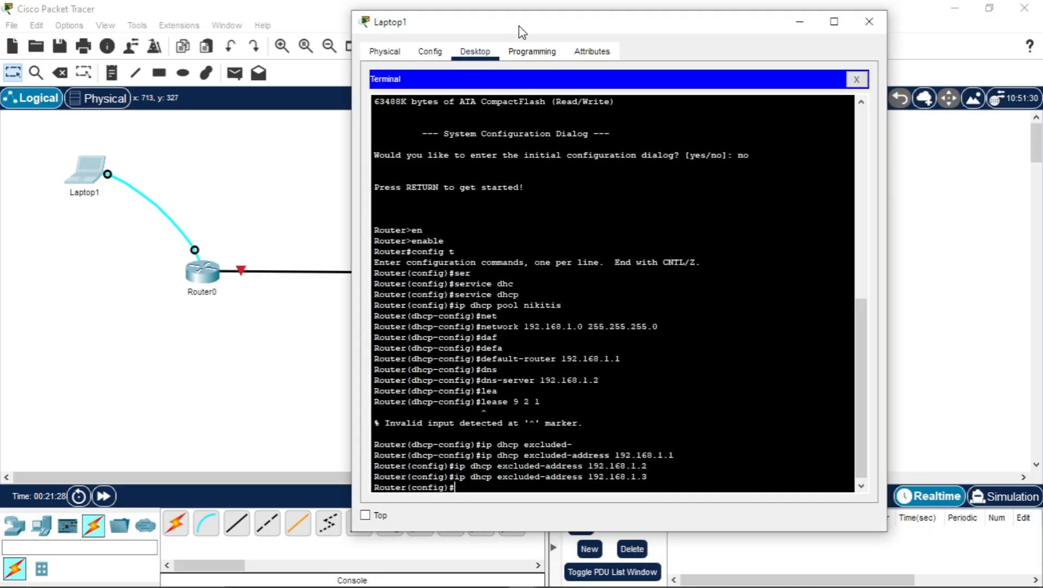
key("Up")
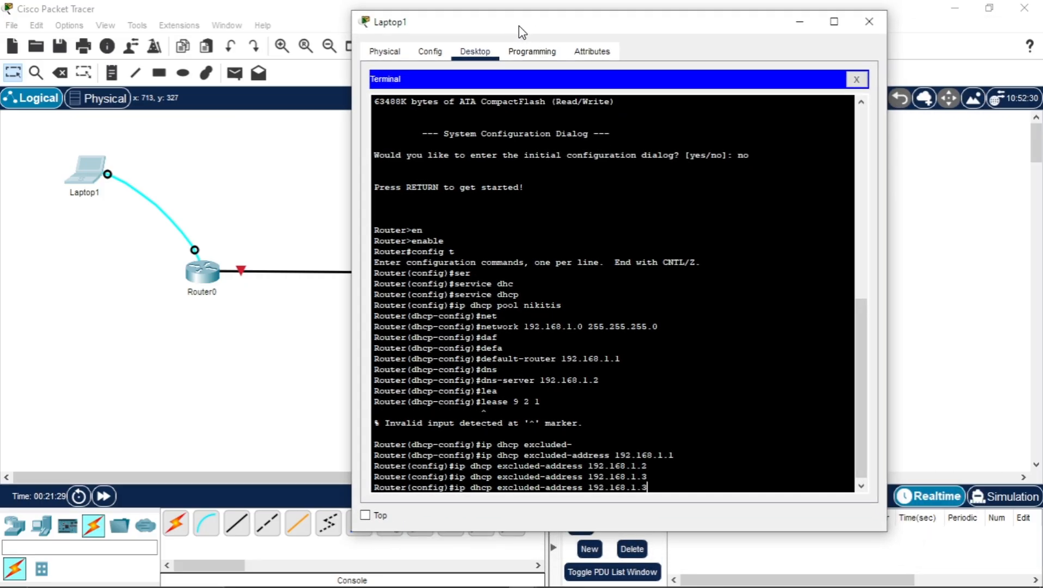
key("BackSpace")
type("4")
key("Return")
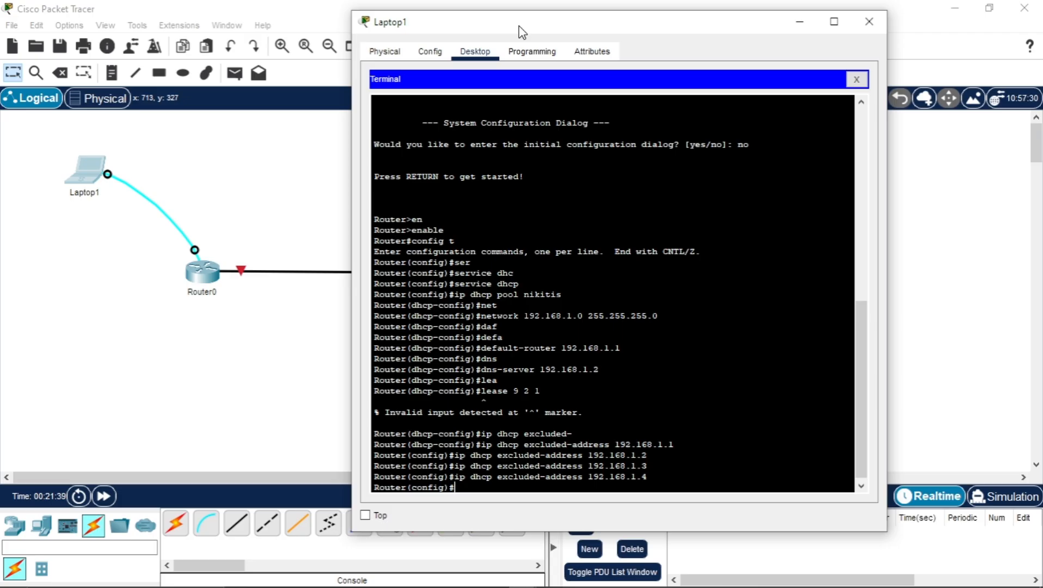
Leave global configuration mode and save the router's configuration with the write command
type("exit")
key("Return")
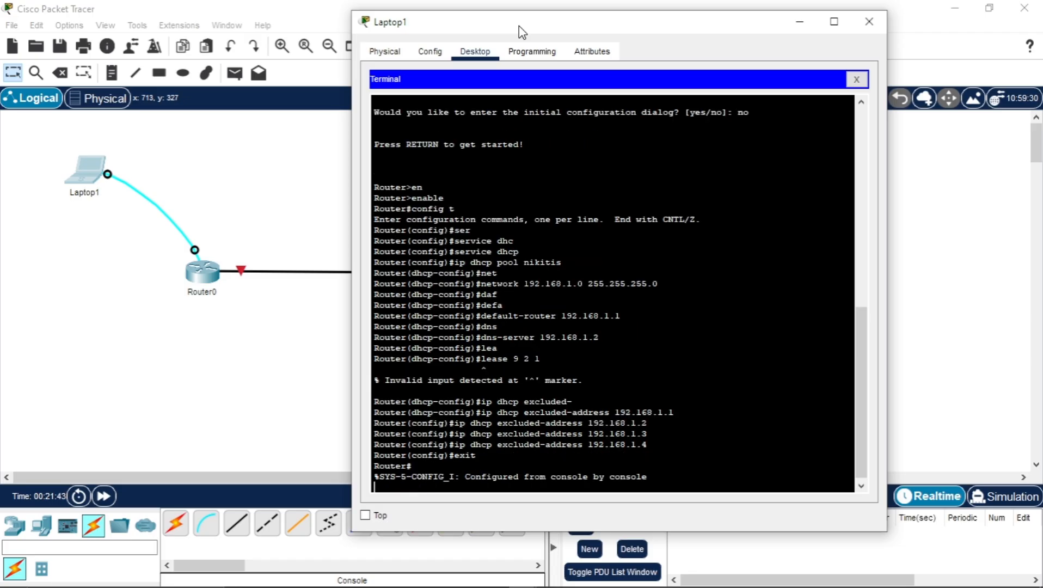
type("w")
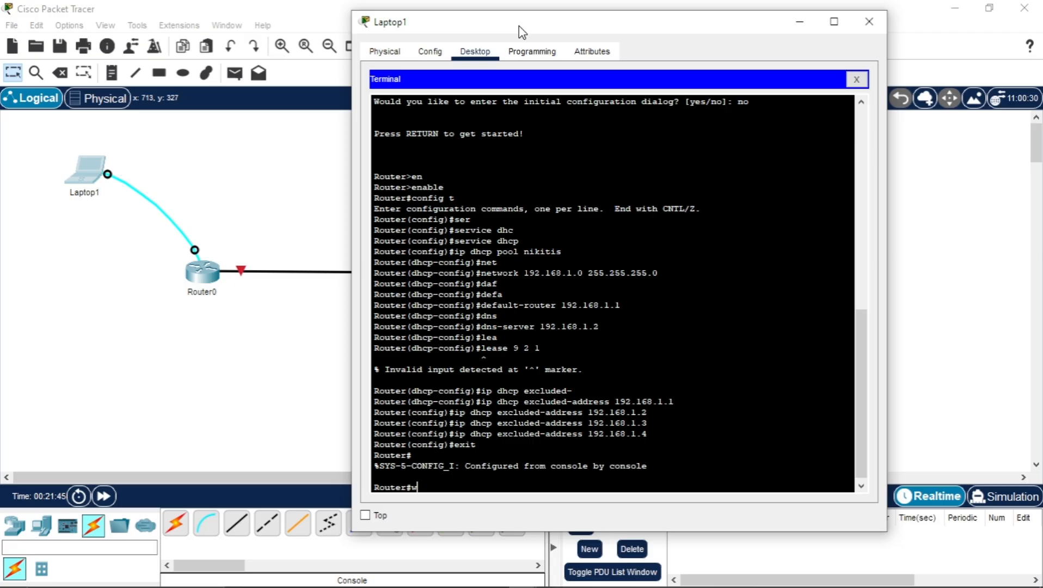
type("ri")
key("Tab")
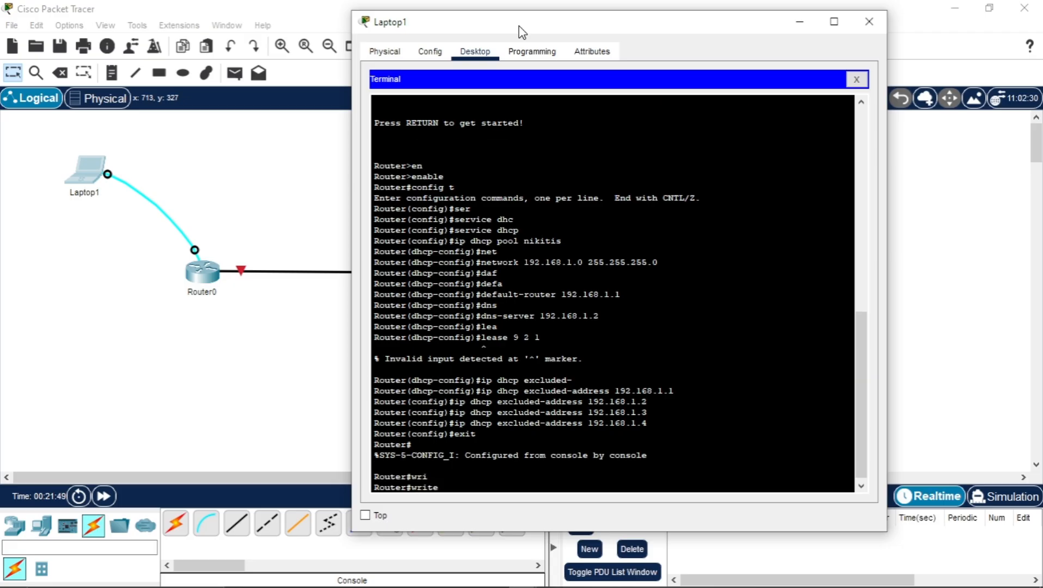
key("Return")
key("Return")
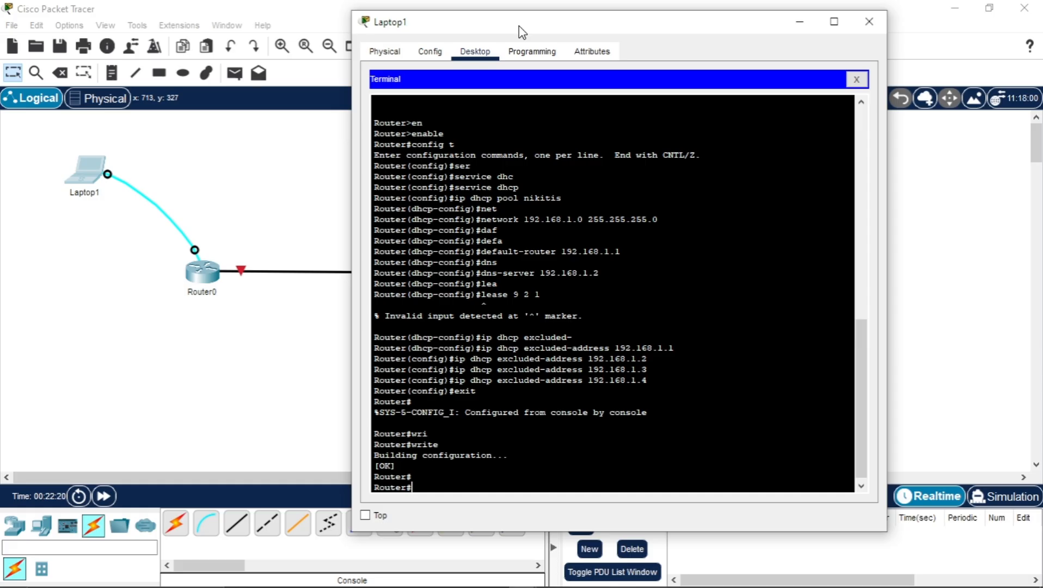
Display the router's DHCP pool with show ip dhcp pool and check its excluded address count
type("show")
key("Tab")
type("ip ")
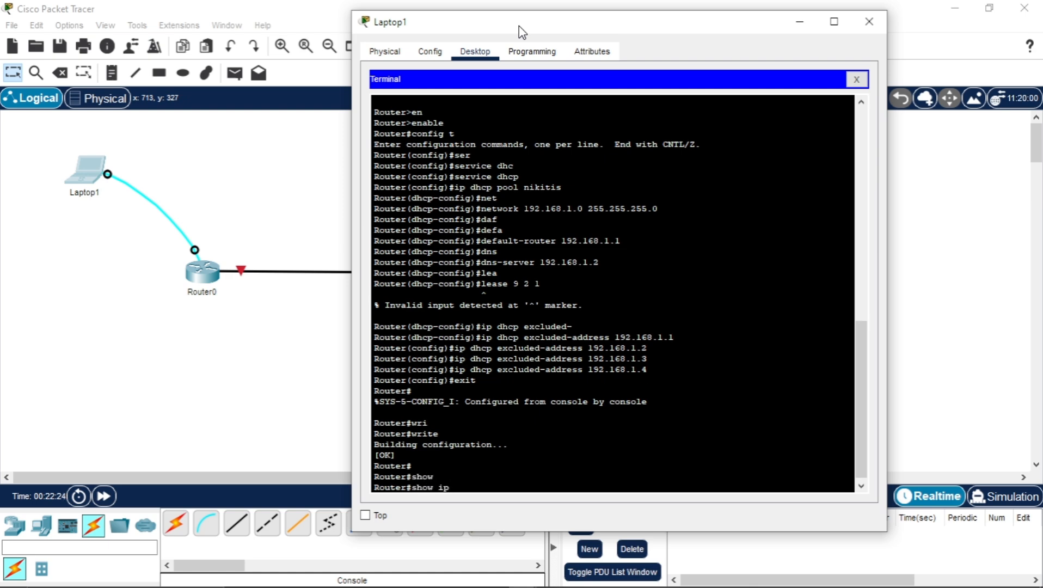
type("dc")
key("Tab")
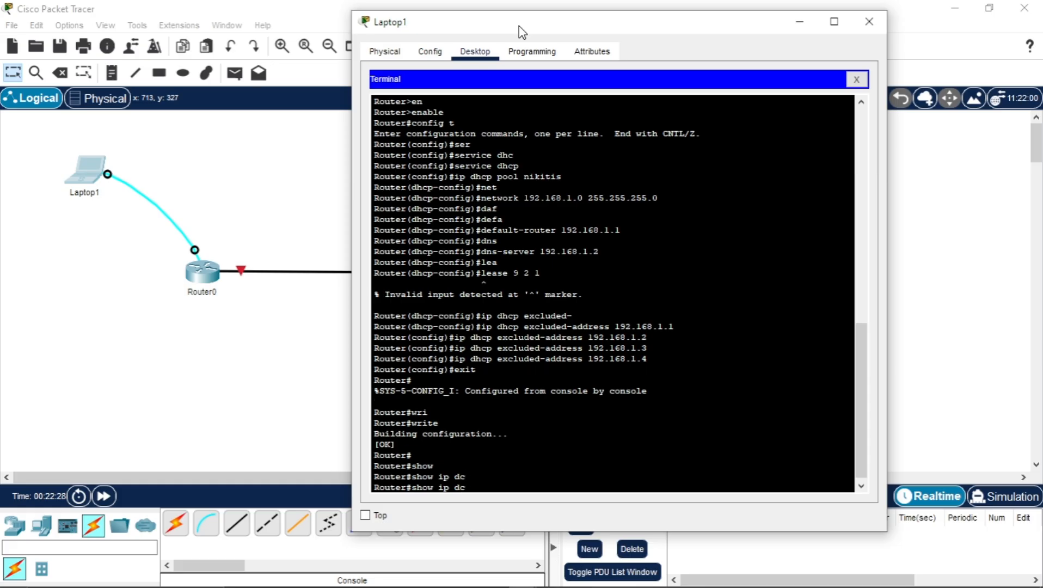
key("BackSpace")
type("hcp pool")
key("Return")
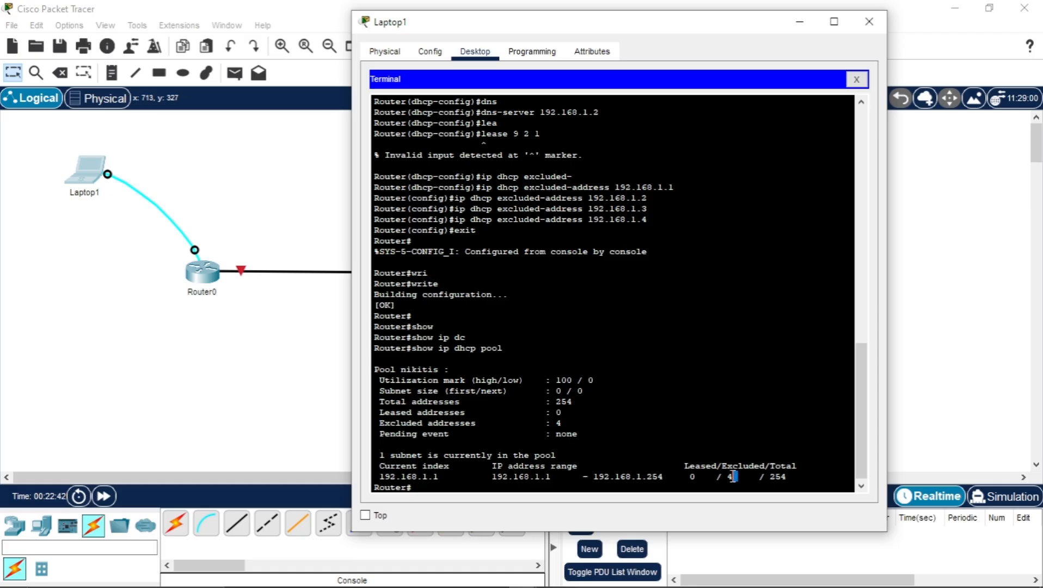
left_click_drag(735, 477, 731, 476)
left_click(735, 477)
double_click(733, 477)
List the router's DHCP leases with the show ip dhcp binding command
left_click(455, 489)
type("sh")
key("Tab")
type("ip")
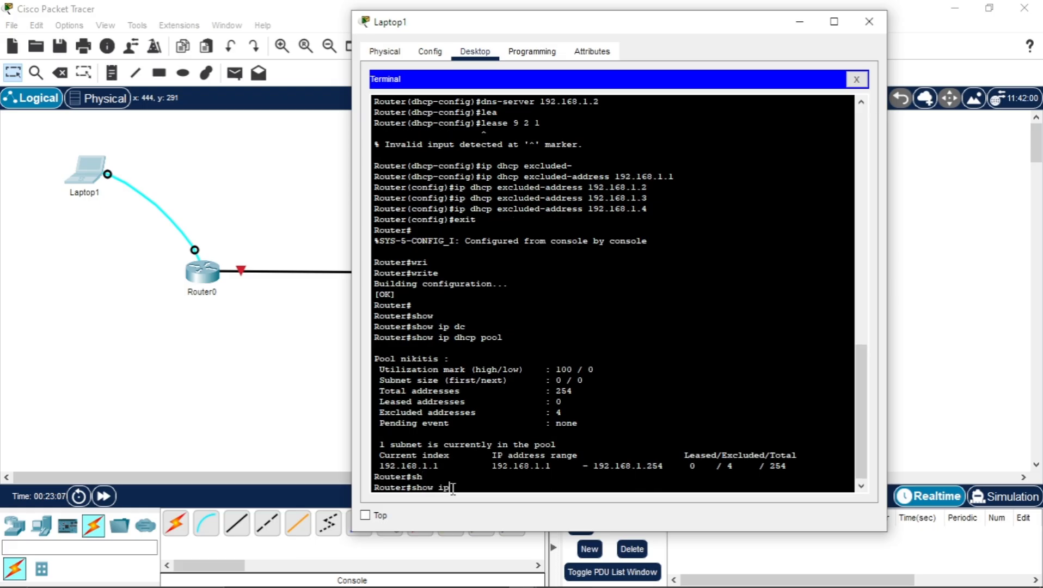
type(" dh")
key("Tab")
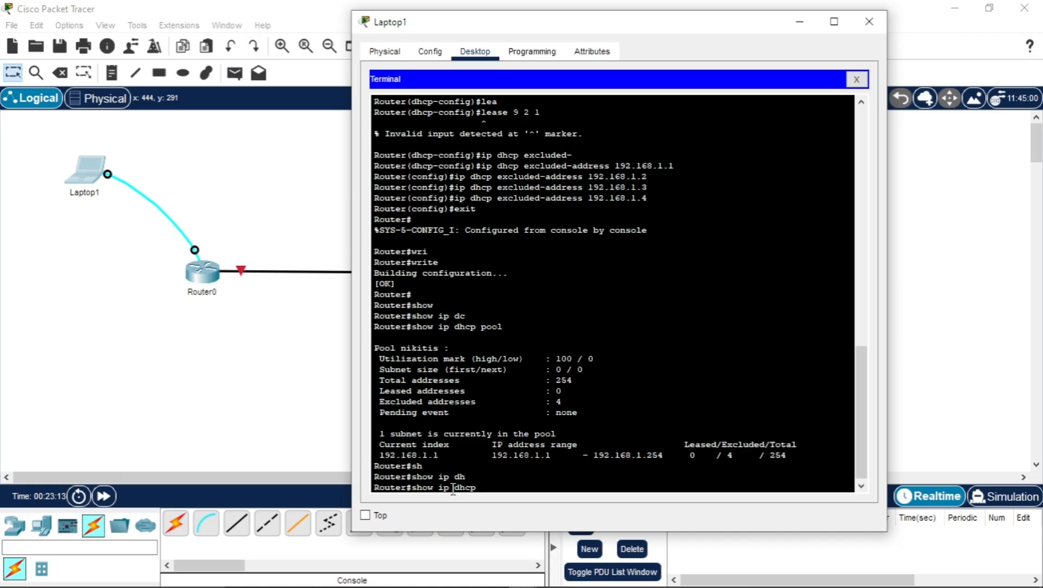
type("bin")
key("Tab")
key("Return")
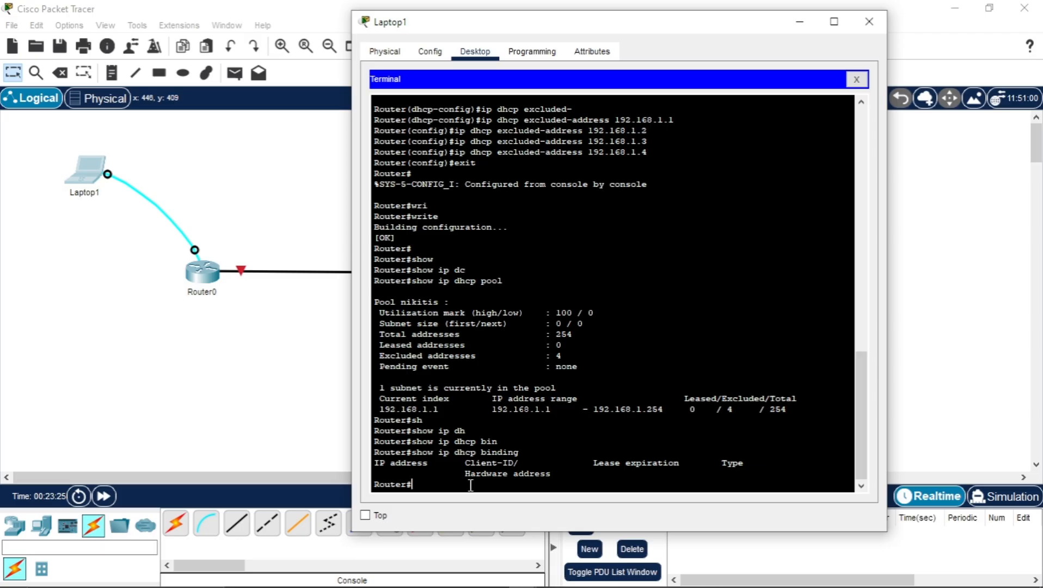
Try the command lease 9 0 0 in global configuration mode, and return to privileged EXEC mode
type("config t")
key("Return")
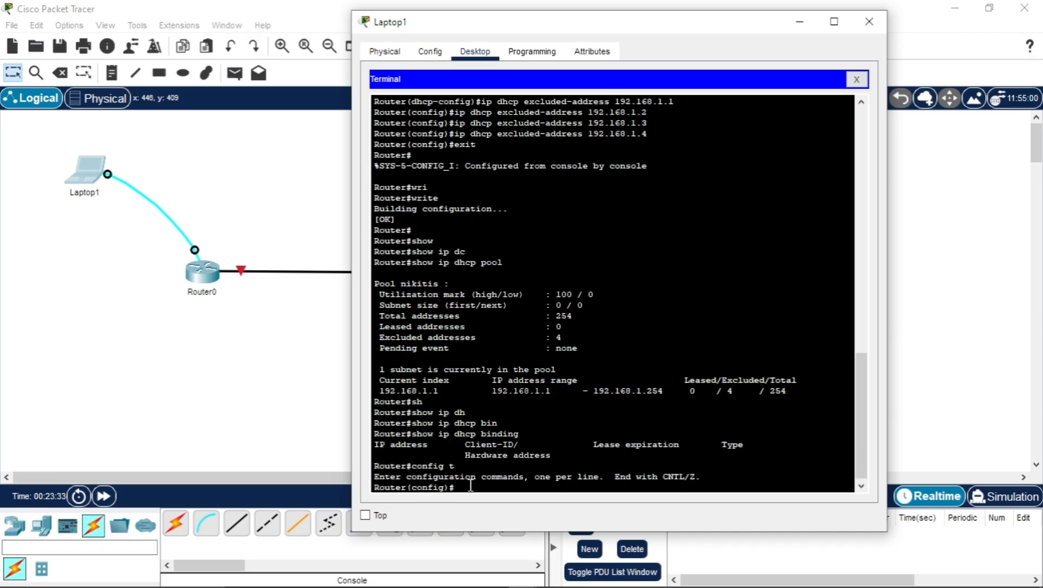
type("leas")
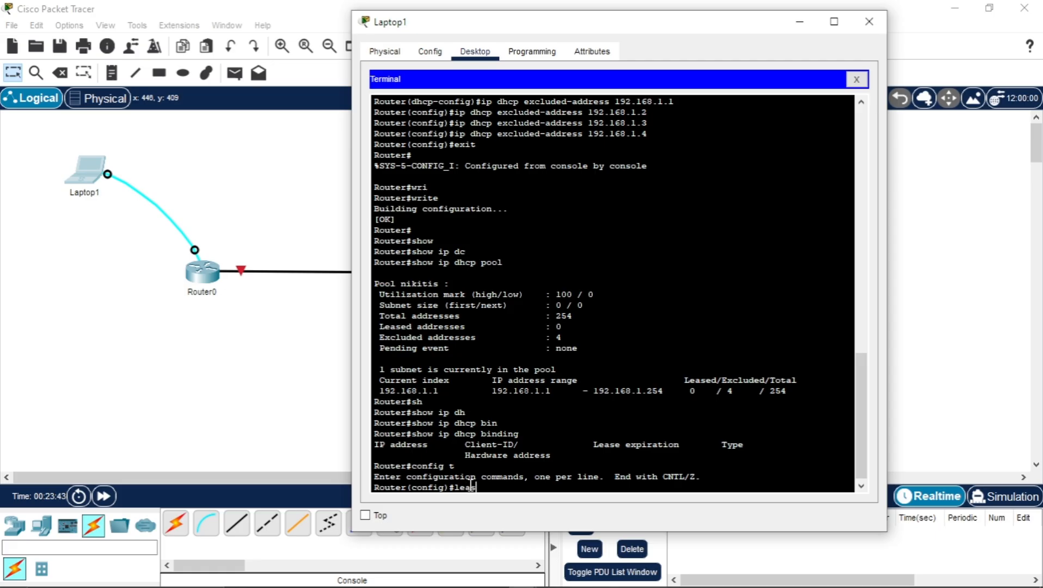
key("Tab")
type("e")
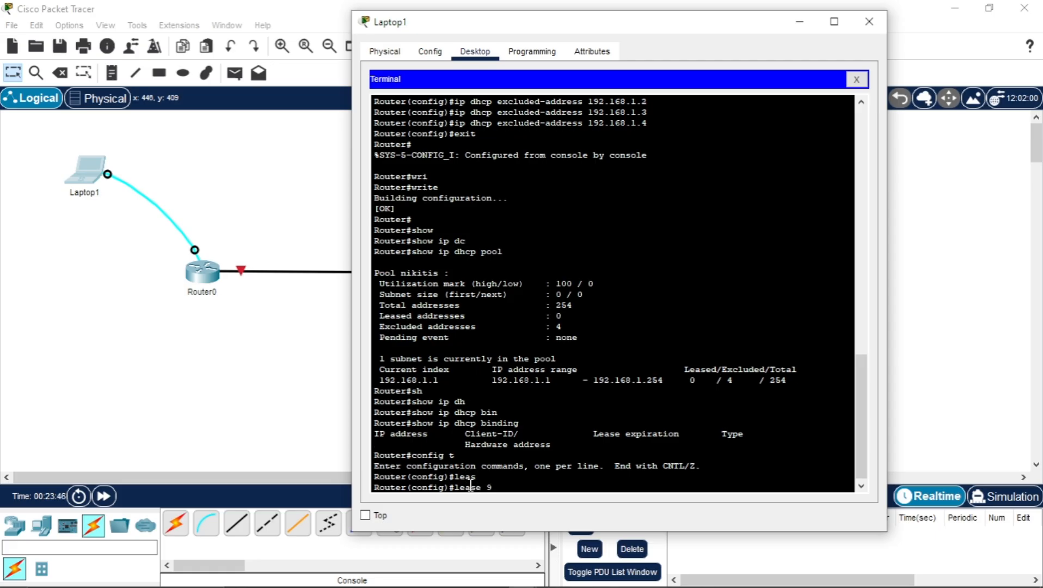
type(" 9 0 0")
key("Return")
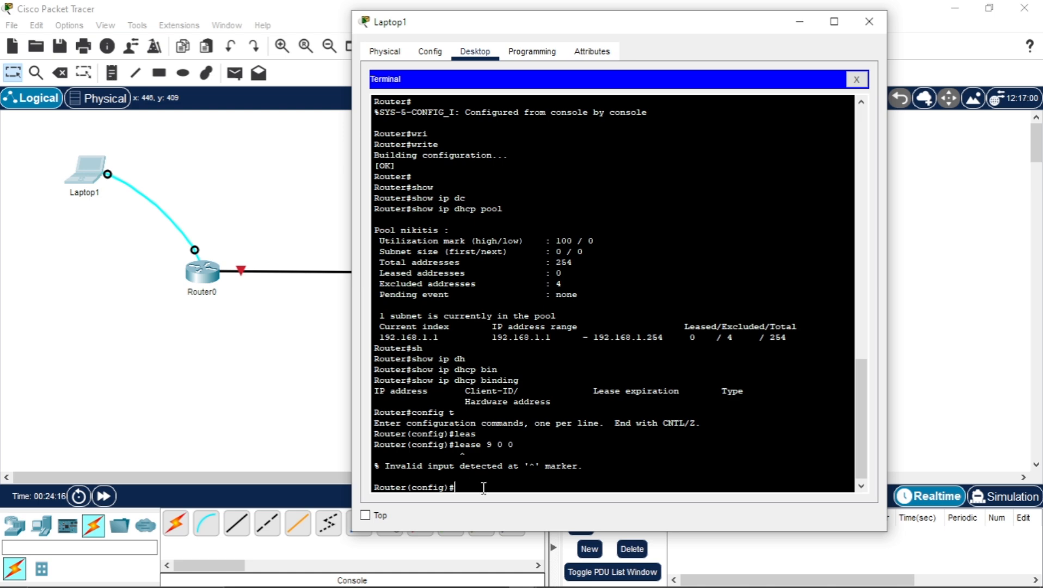
type("sho")
key("Tab")
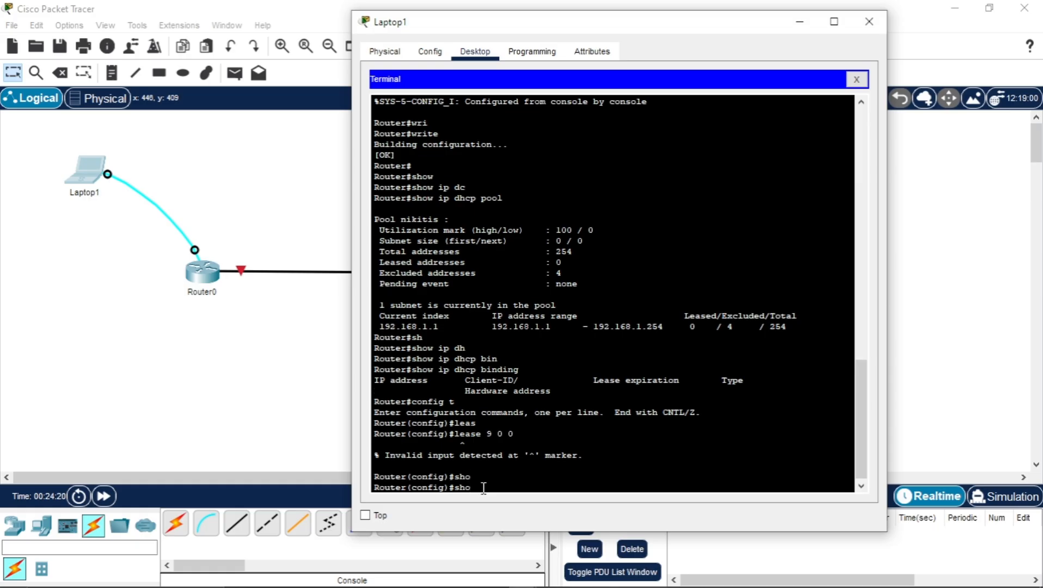
key("BackSpace")
key("BackSpace")
key("BackSpace")
type("ex")
key("Return")
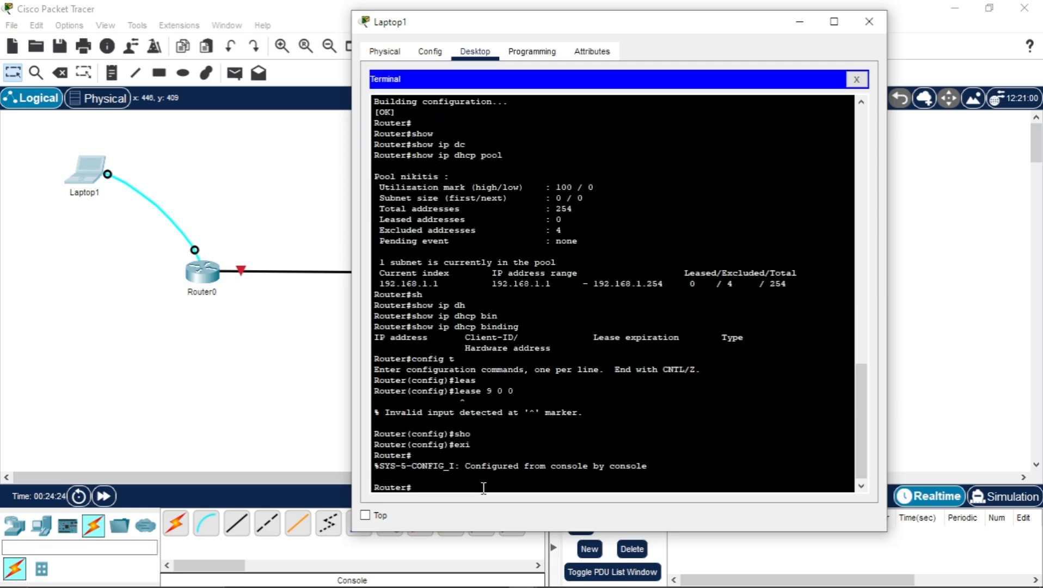
Filter the running configuration for the excluded DHCP addresses with show running-config | include excluded-address
type("sh")
key("Tab")
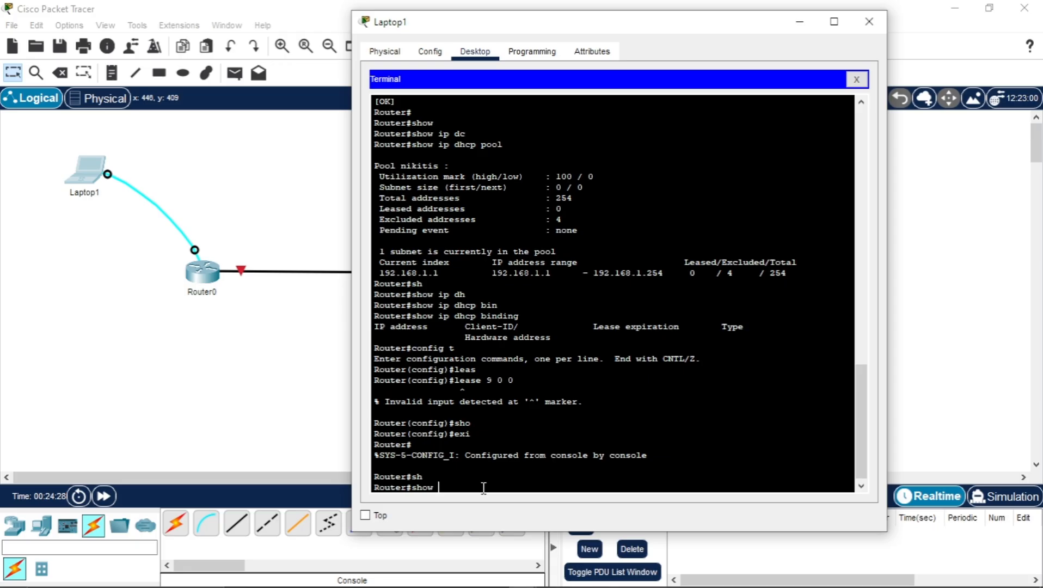
type("runn")
key("Tab")
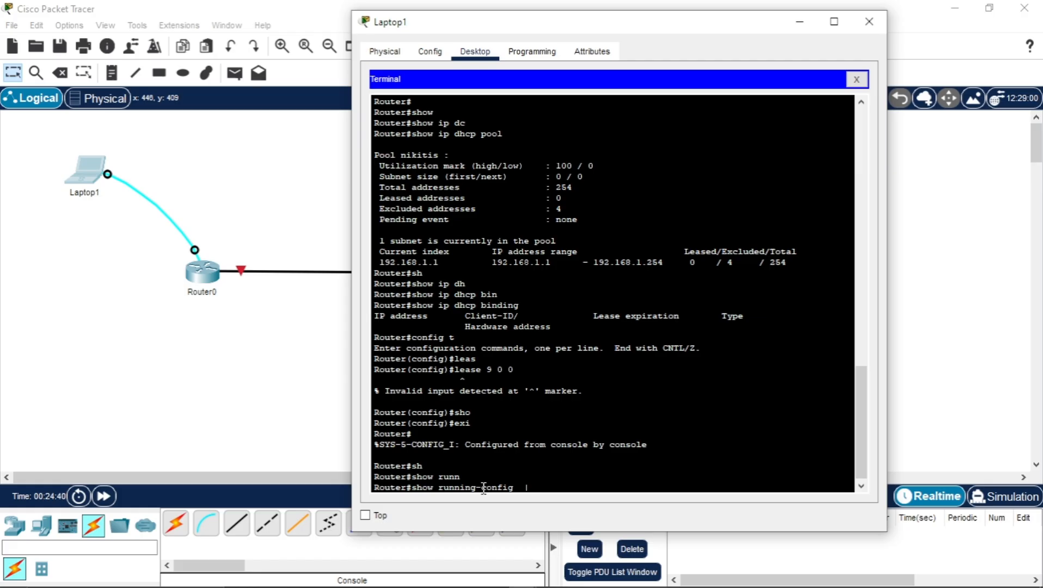
type("nc")
key("Tab")
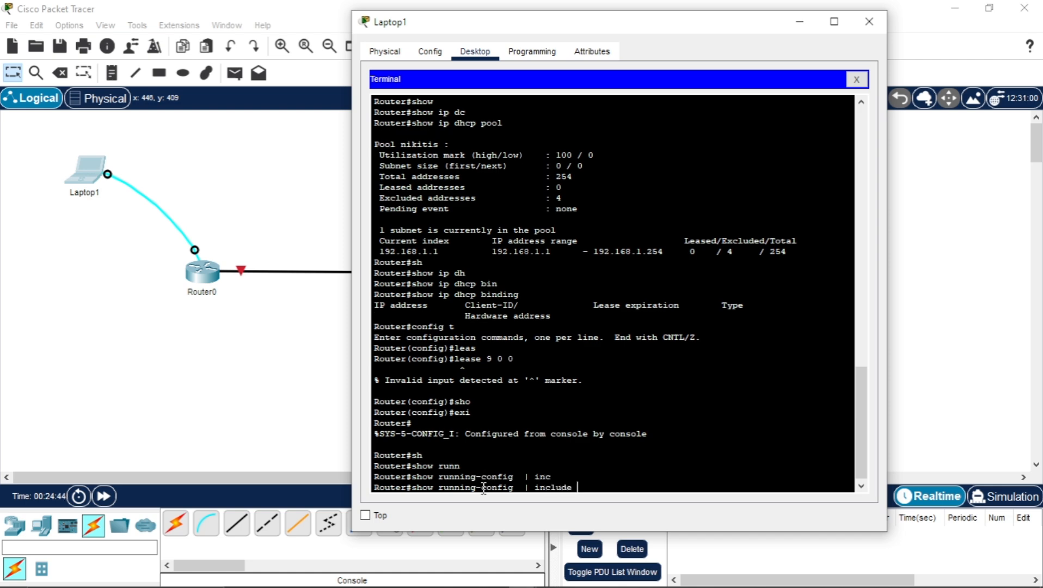
type("ex")
key("Tab")
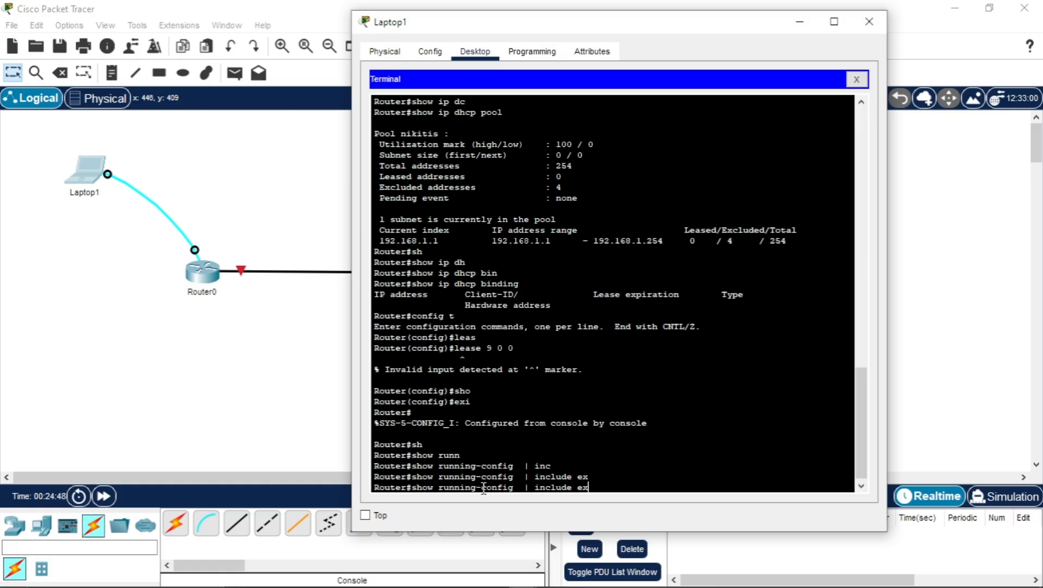
type("cl")
key("Tab")
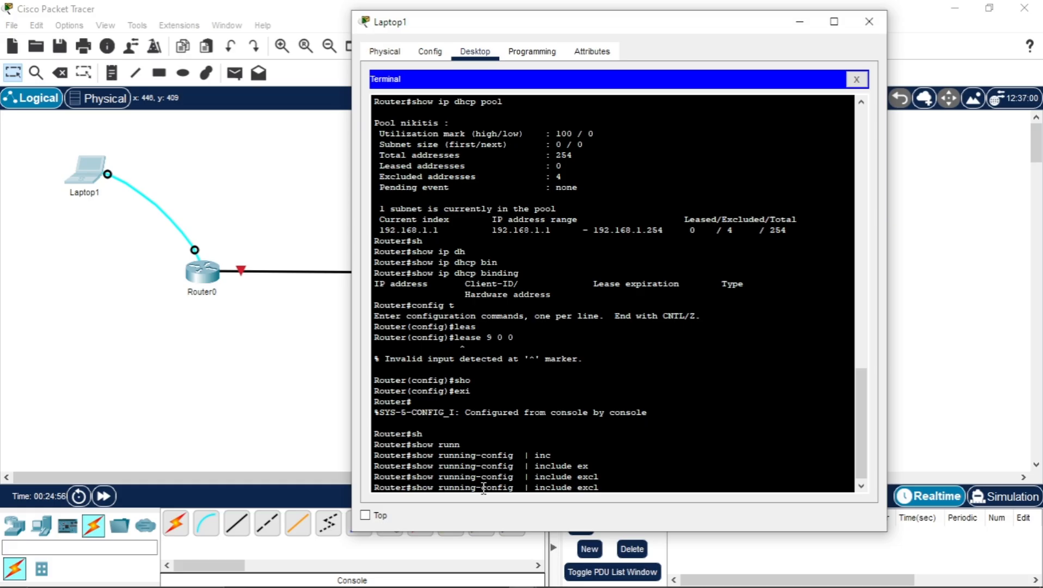
type("uded-address")
key("Return")
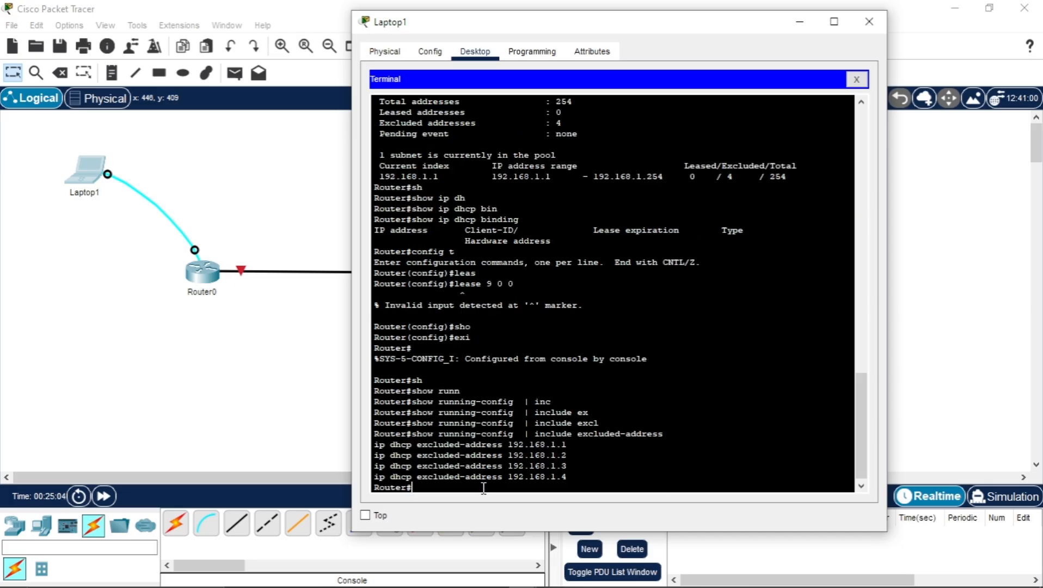
left_click_drag(575, 476, 366, 448)
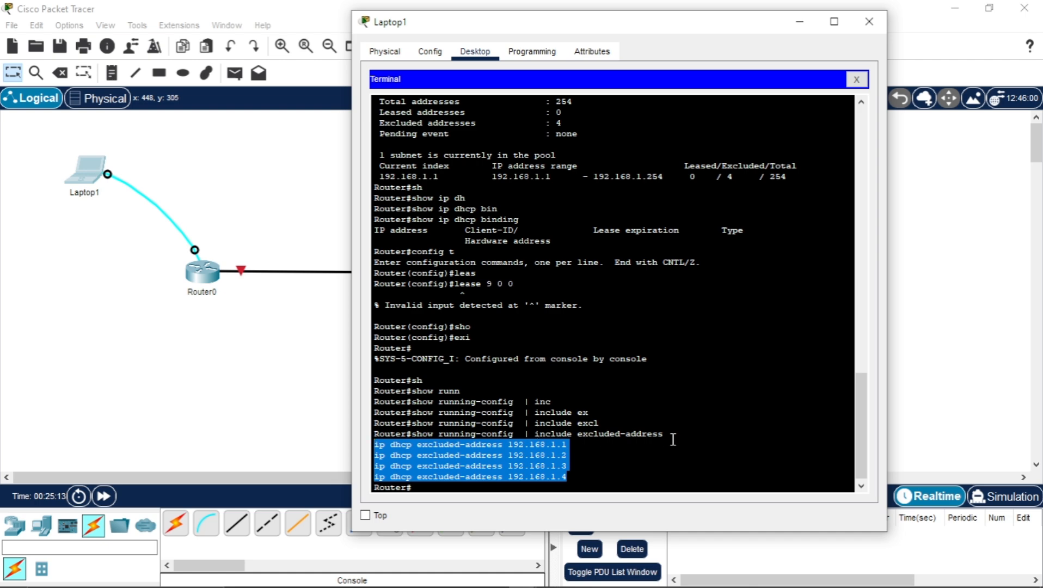
left_click_drag(673, 433, 439, 436)
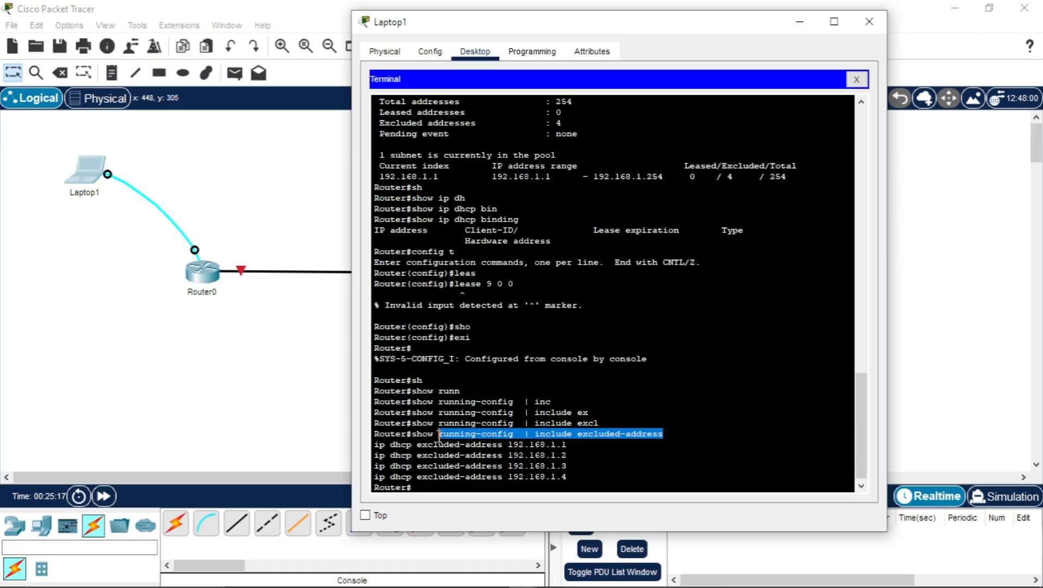
left_click(441, 488)
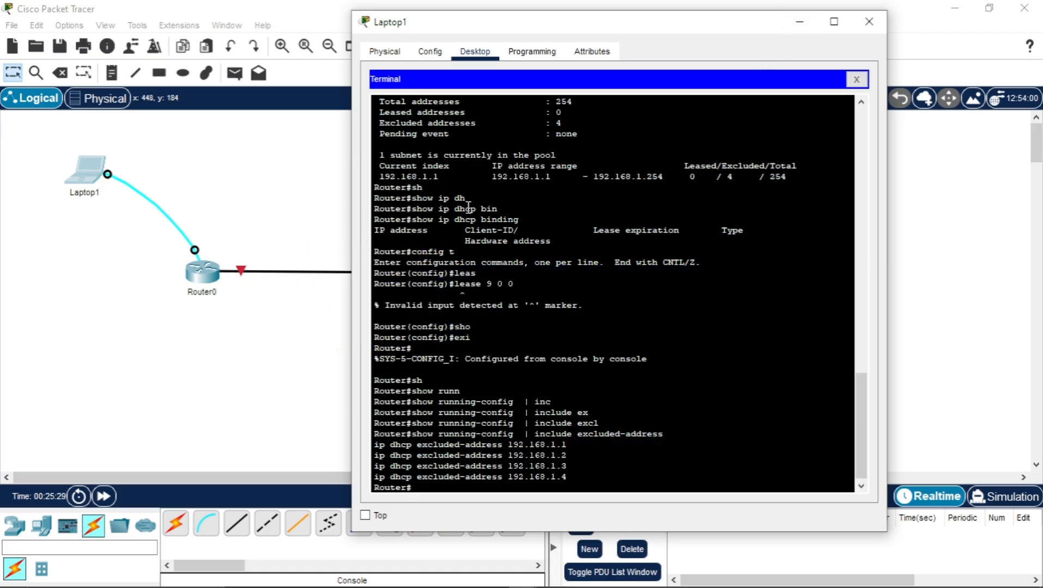
Minimize the Laptop1 window and switch PC0's IPv4 configuration on FastEthernet0 to DHCP
left_click(800, 23)
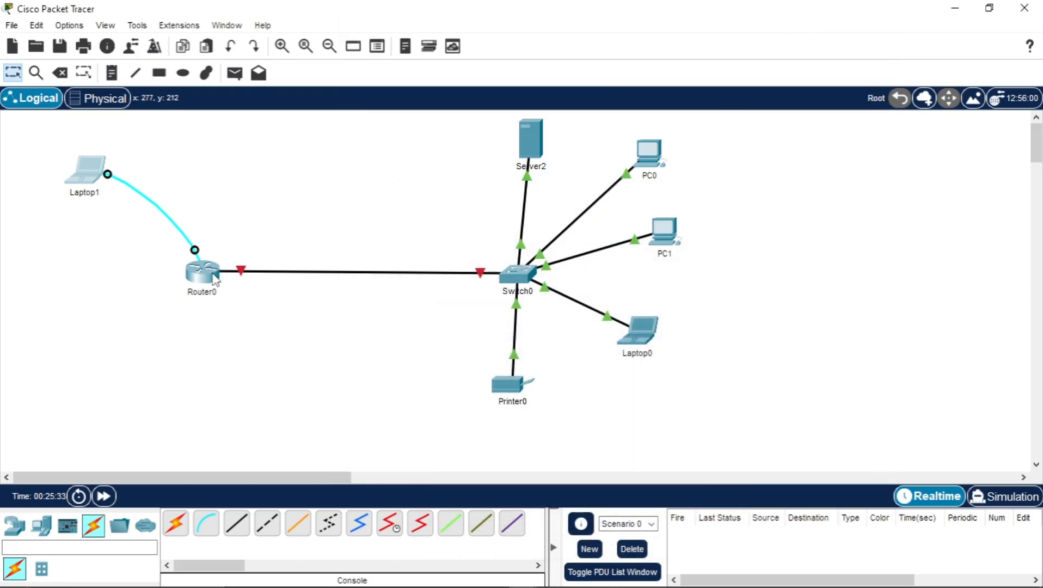
left_click(652, 159)
left_click_drag(505, 41, 719, 13)
left_click(543, 49)
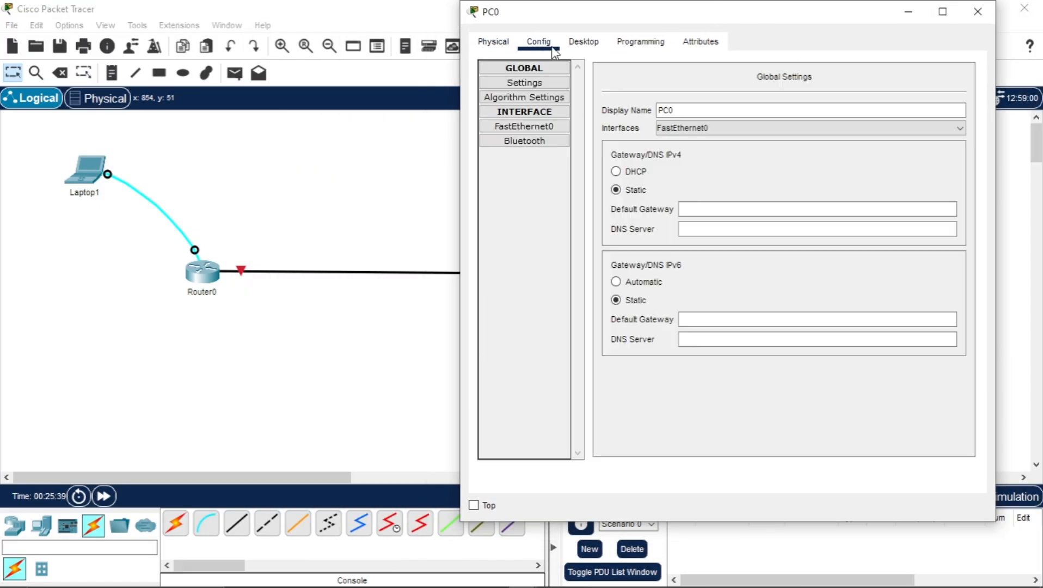
left_click(596, 48)
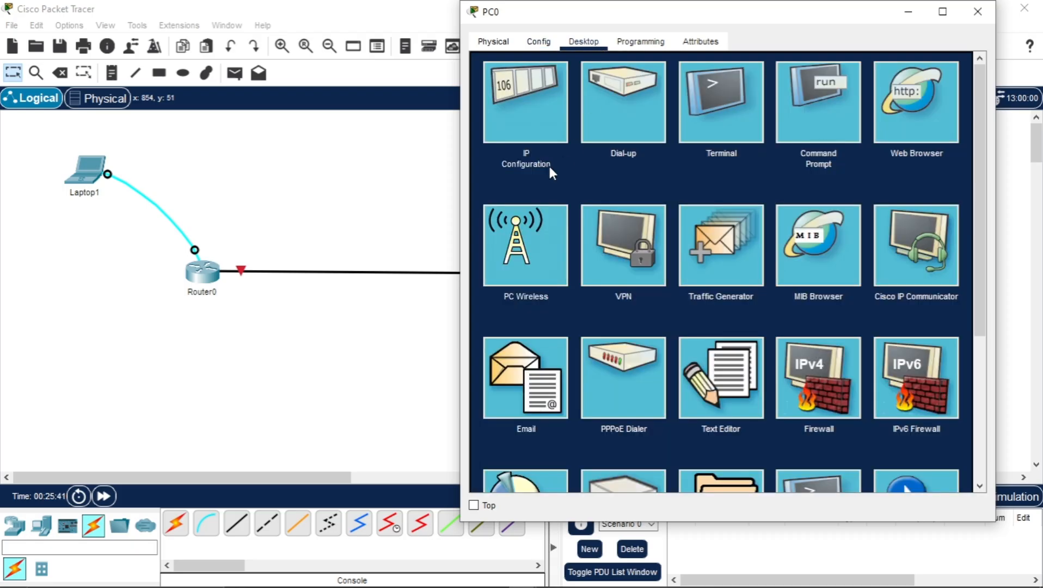
left_click(526, 113)
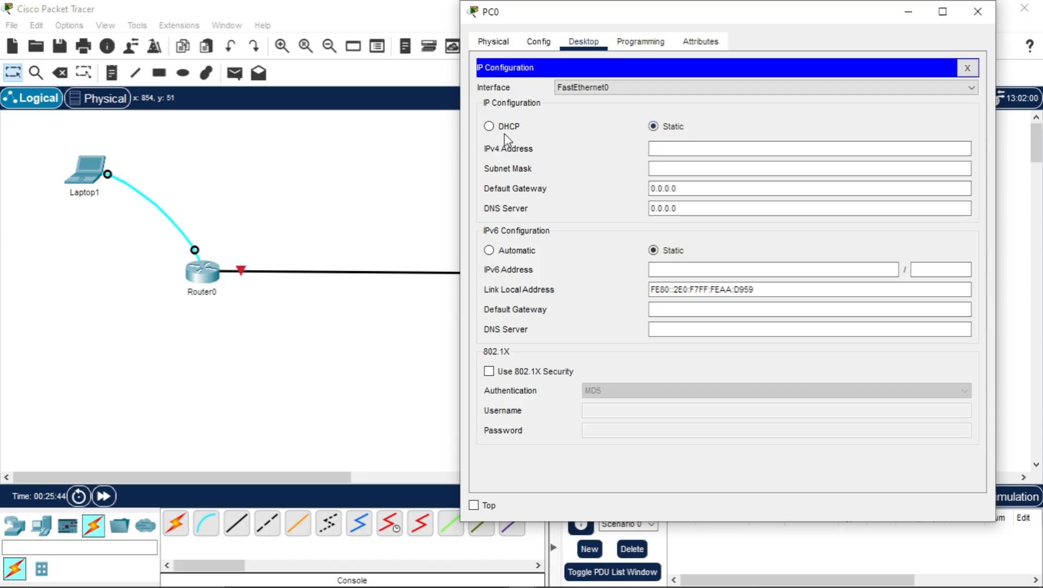
left_click(488, 127)
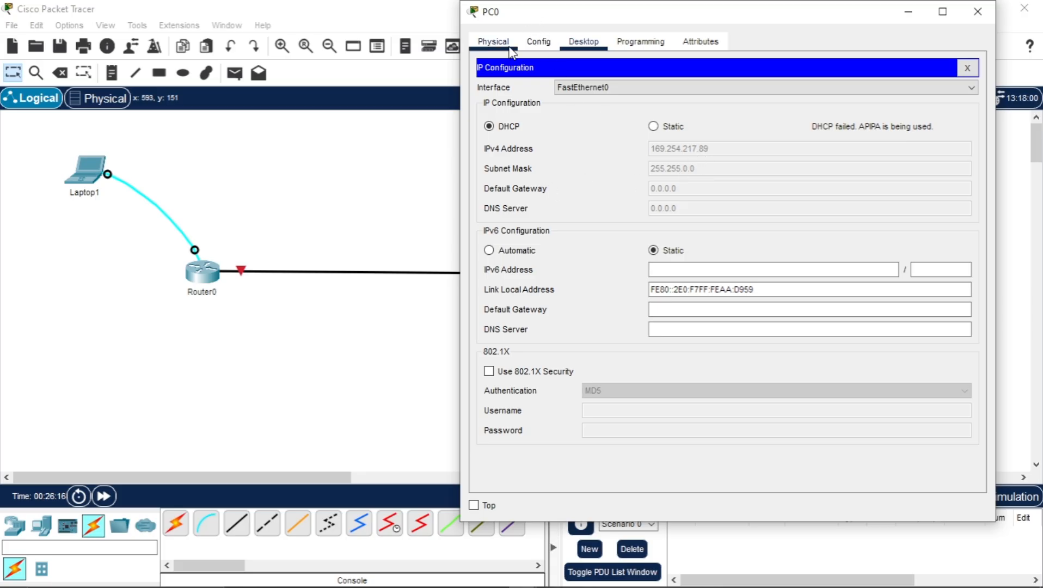
Reopen PC0's IP configuration to check its IPv4 settings, and minimize the PC0 window
left_click(967, 68)
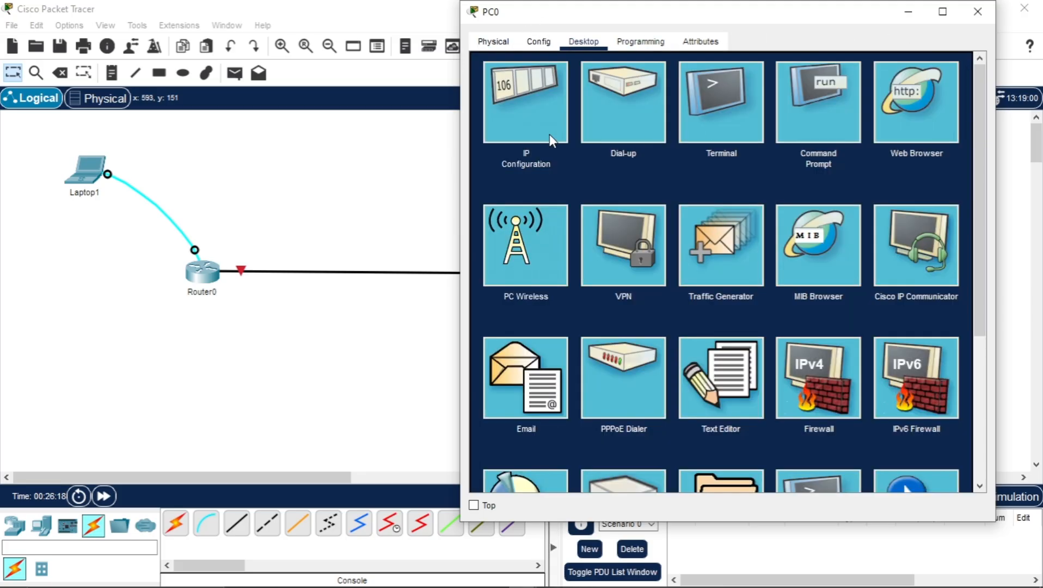
left_click(532, 110)
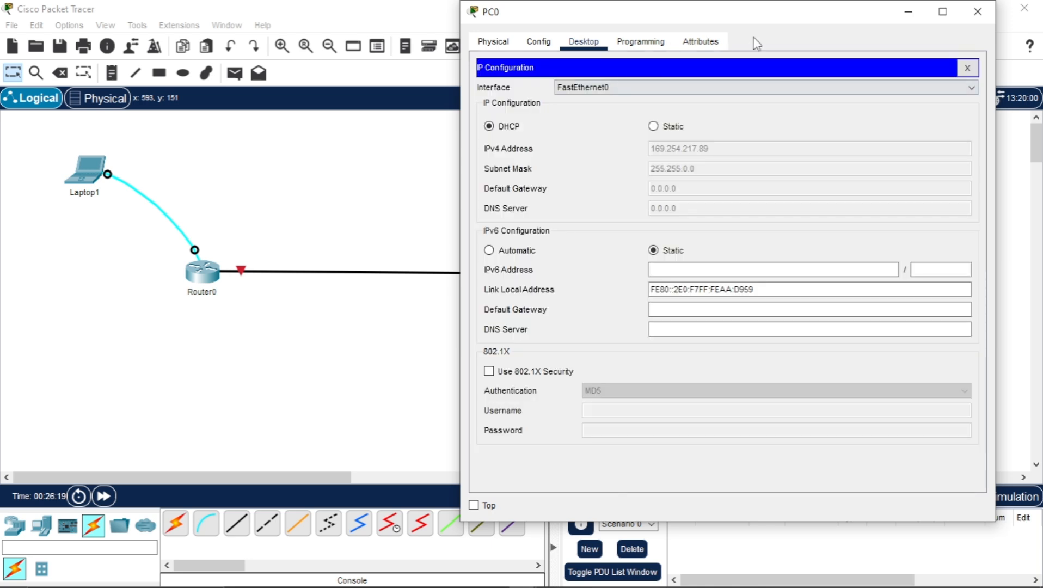
left_click(908, 16)
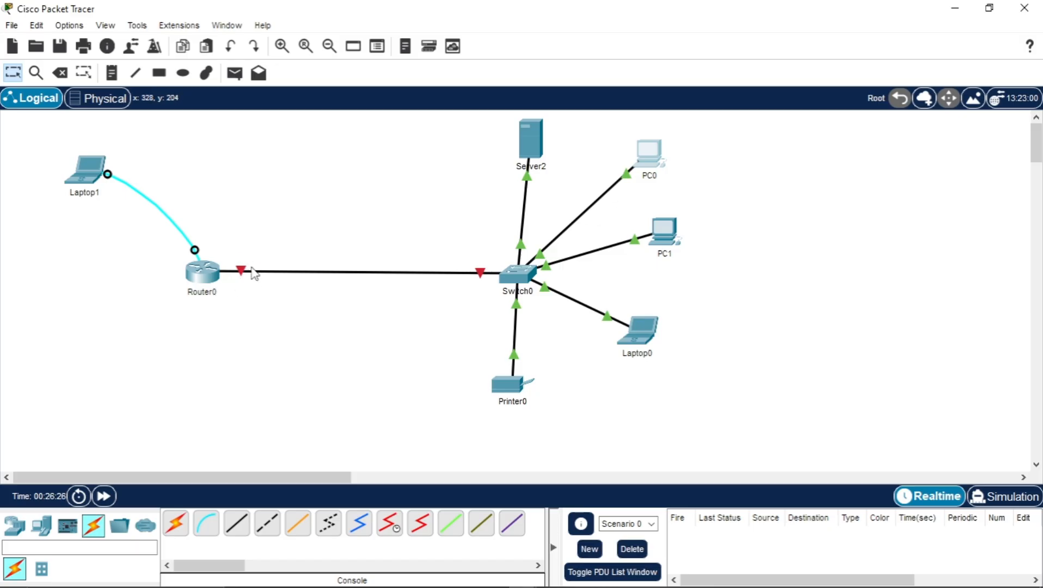
mouse_move(254, 274)
mouse_move(215, 280)
left_click(184, 278)
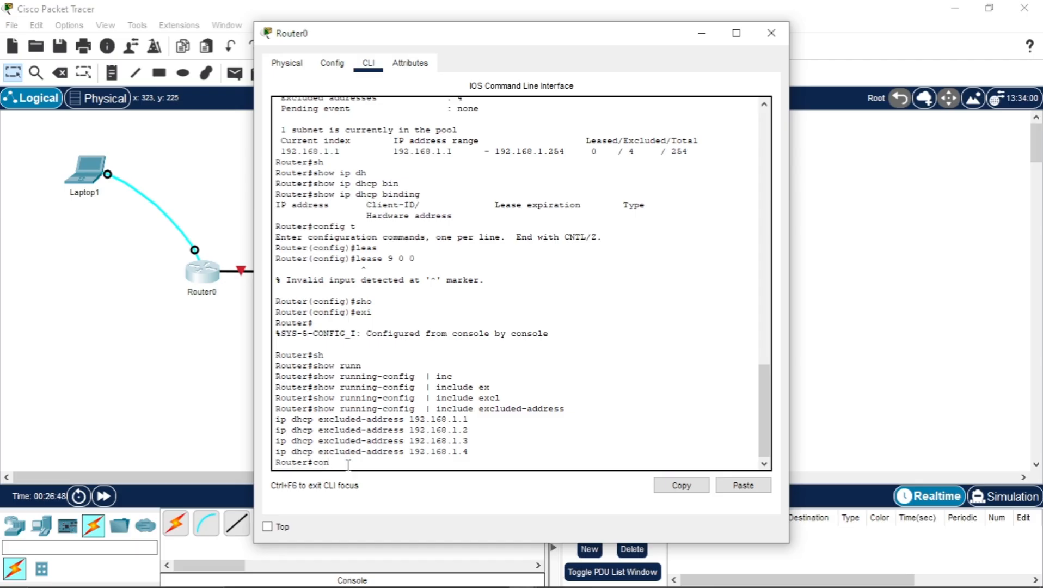
key("BackSpace")
key("BackSpace")
Reopen the Laptop1 terminal and enter the router's global configuration mode with config t
left_click(94, 174)
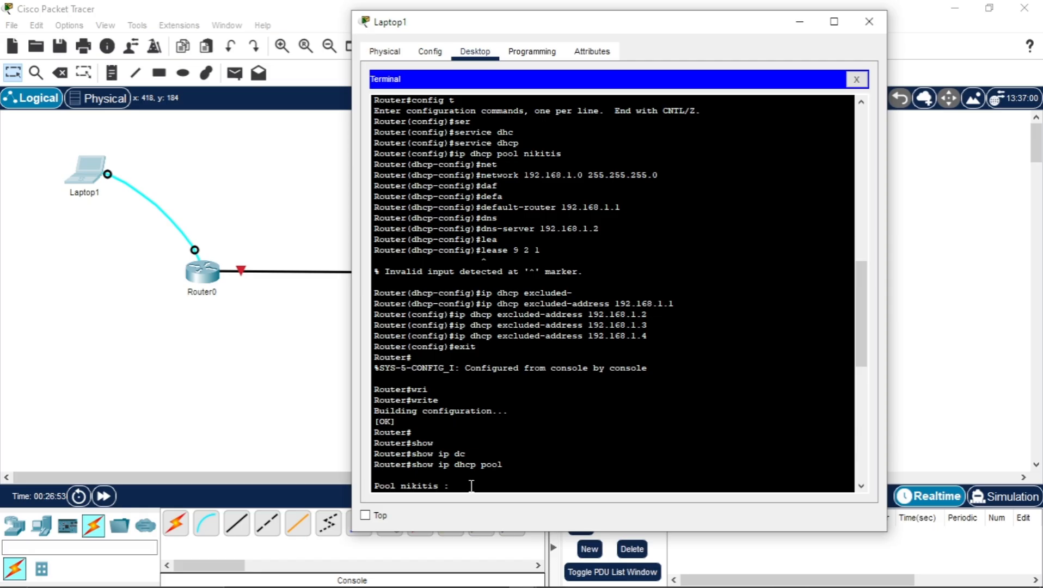
key("Return")
key("Return")
key("Return")
key("Return")
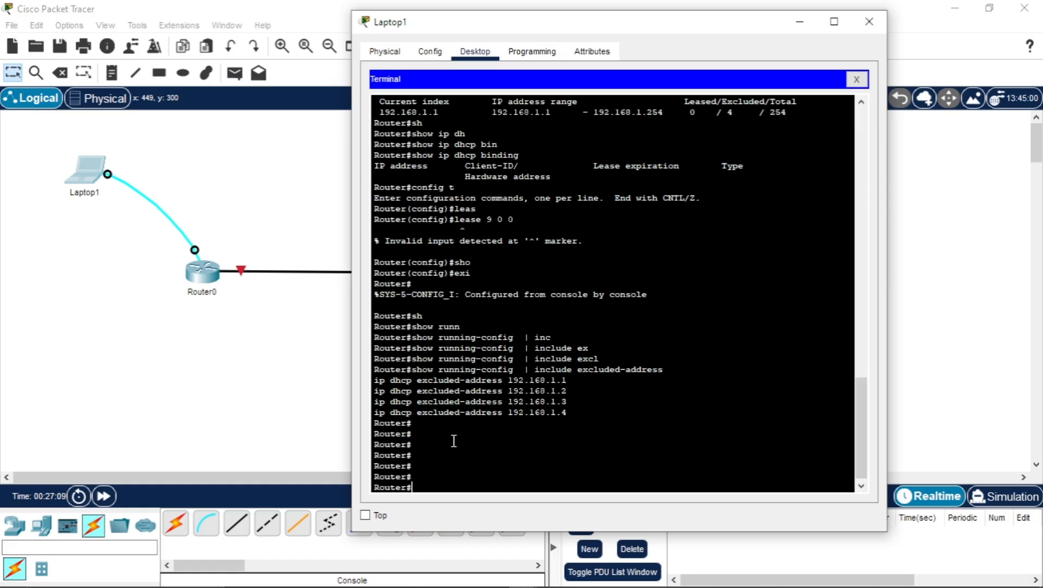
type("config ")
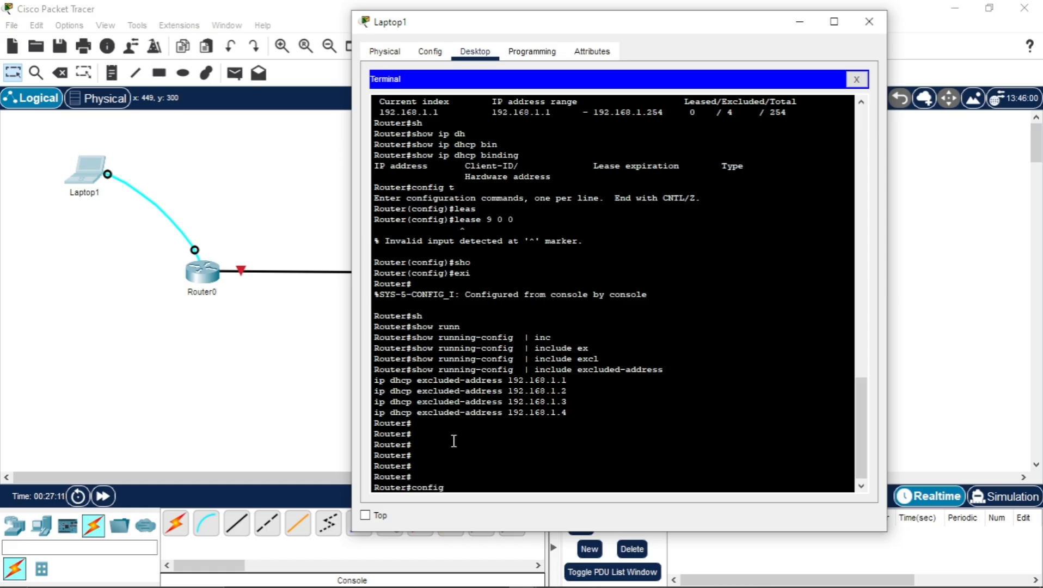
type("t")
key("Return")
key("Return")
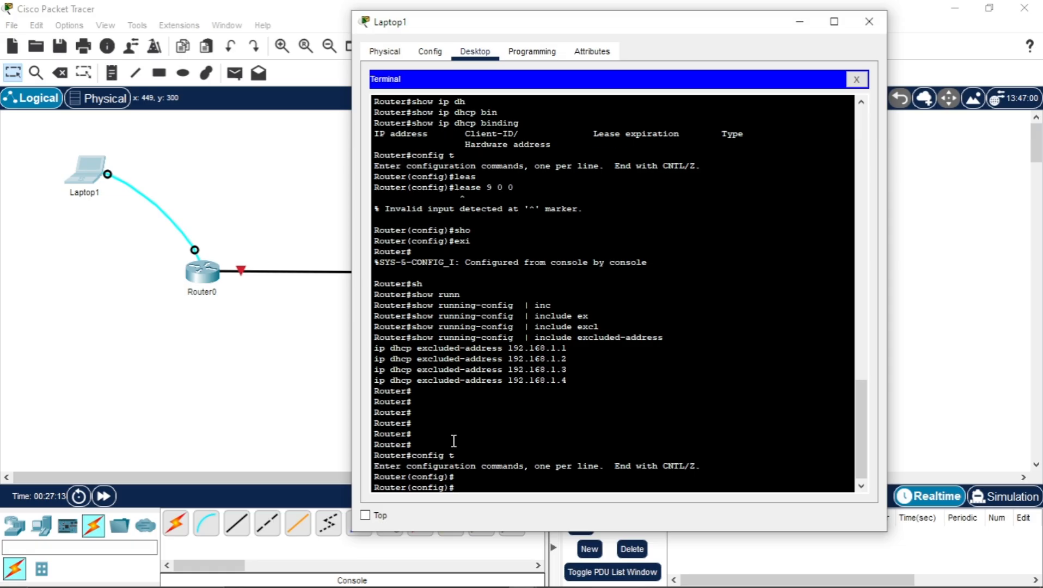
Check the router's port label in the topology and enter interface configuration mode for f0/0 from Laptop1's terminal
type("int")
key("alt+F4")
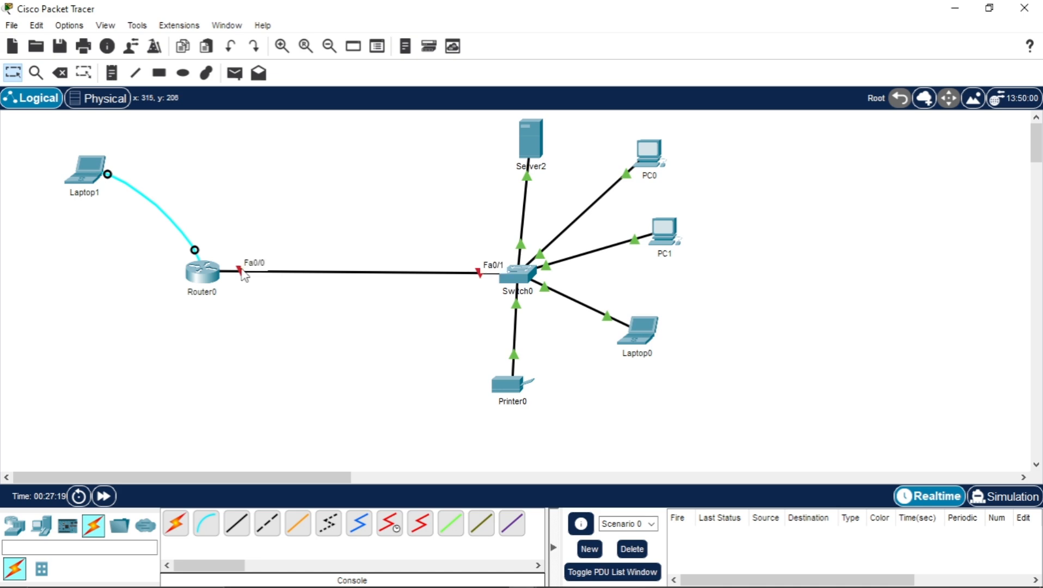
left_click(85, 184)
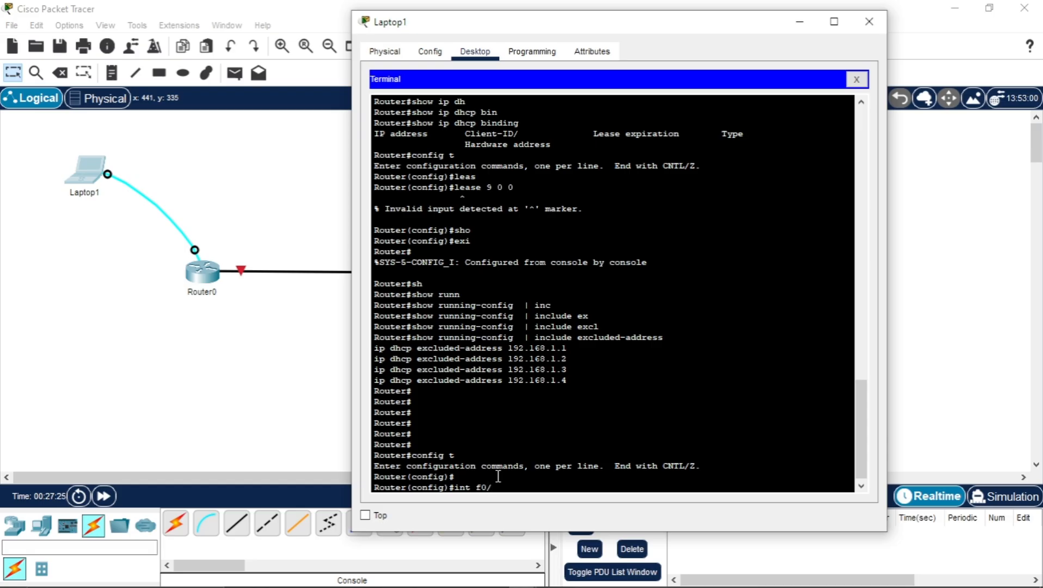
key("Return")
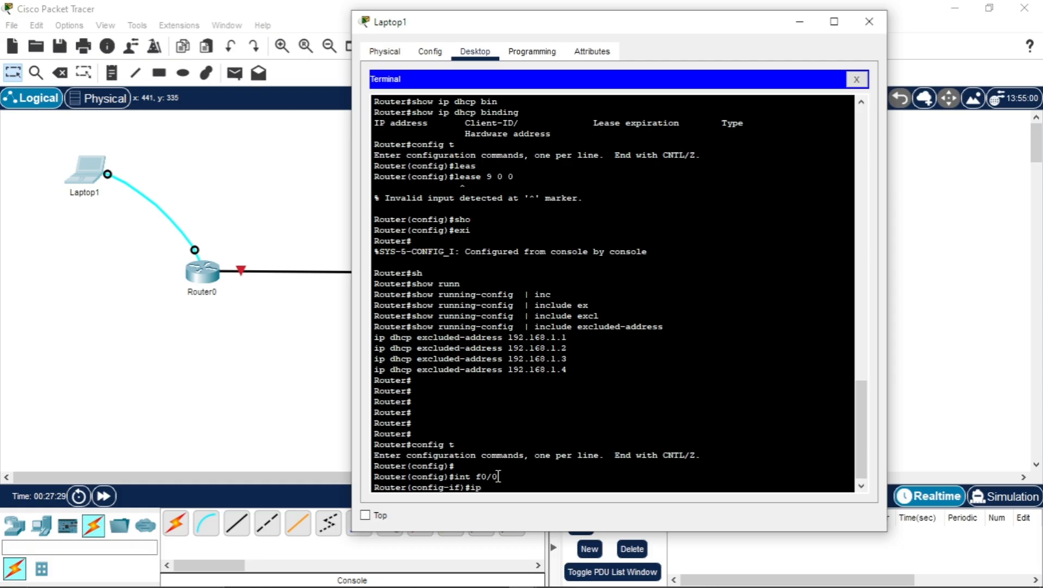
Assign 192.168.1.1 with mask 255.255.255.0 to interface f0/0, enable it with no sh, and minimize the Laptop1 window
type("ip add")
key("Tab")
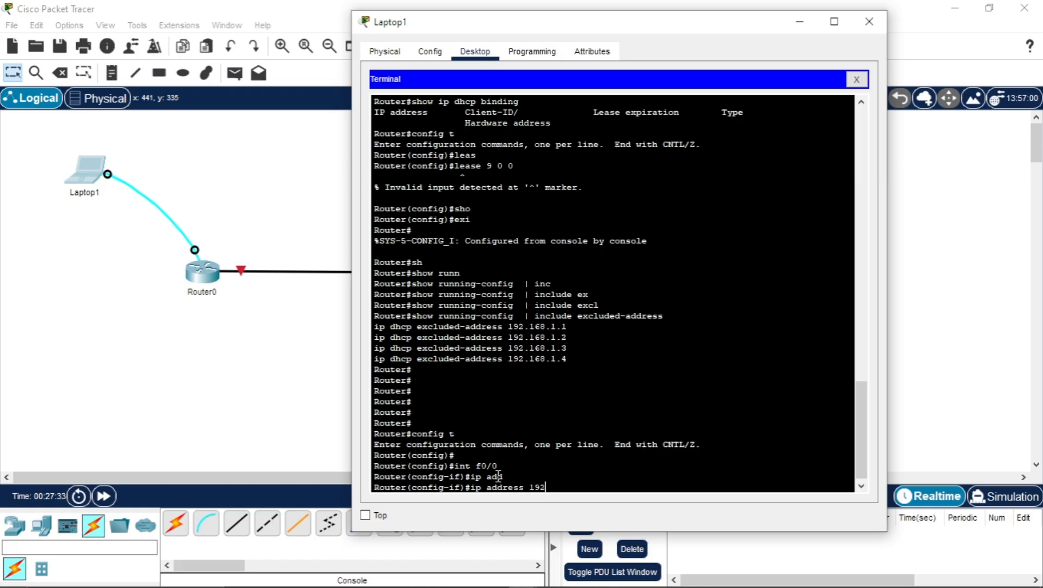
type("192.168.1.1 255.255.255.")
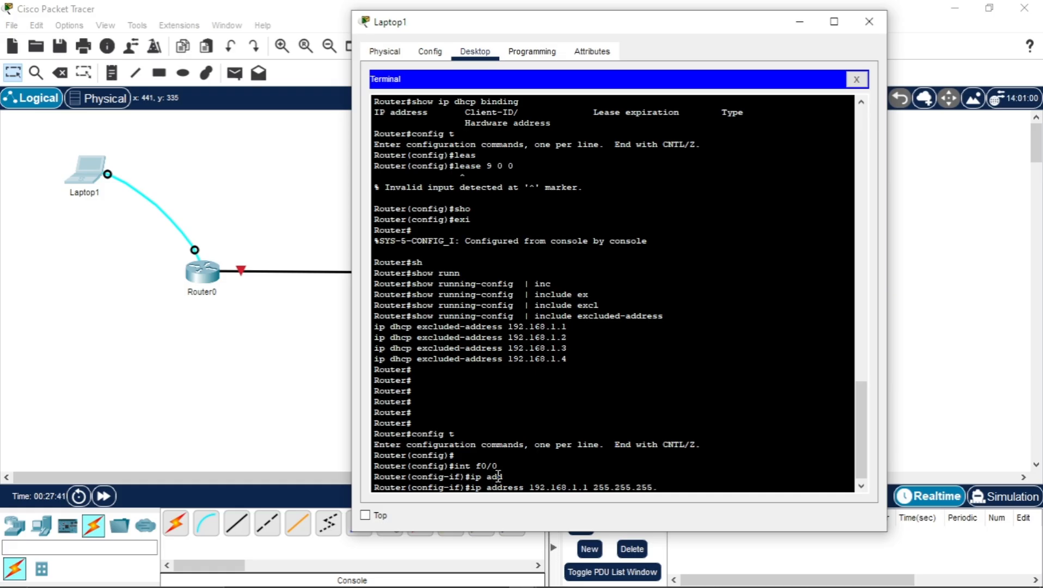
type("0")
key("Return")
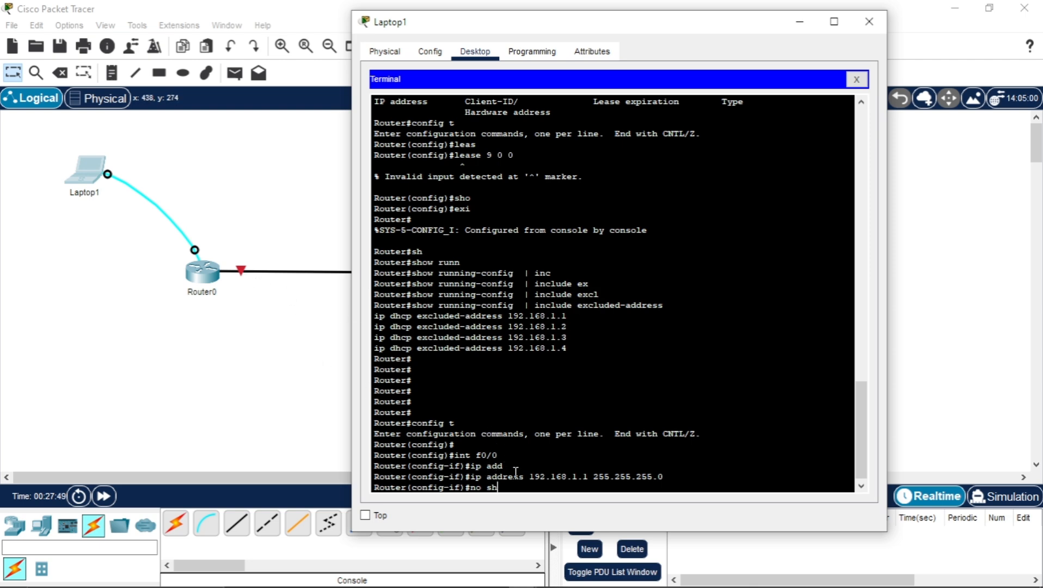
key("Return")
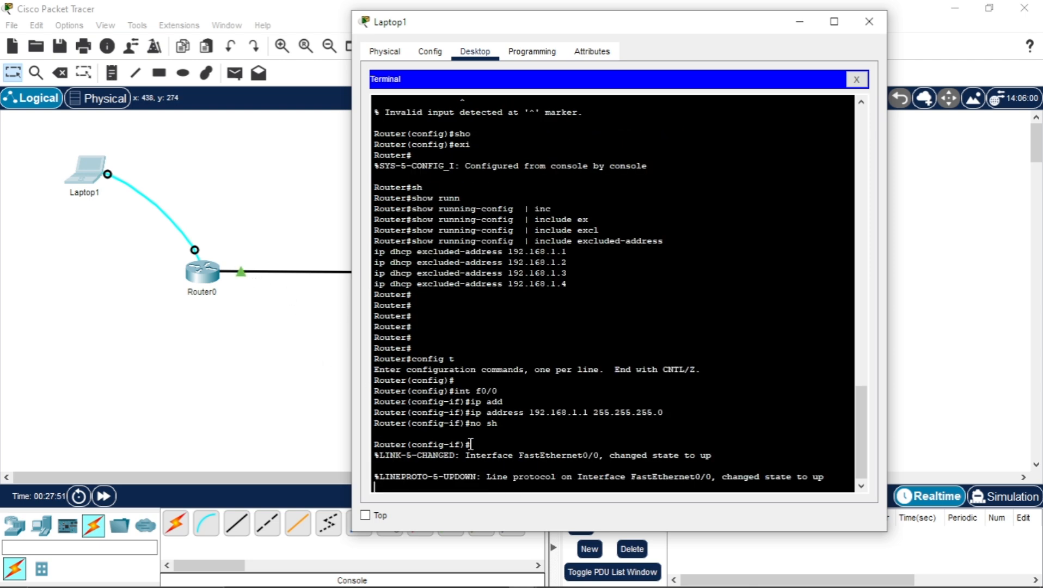
left_click(800, 22)
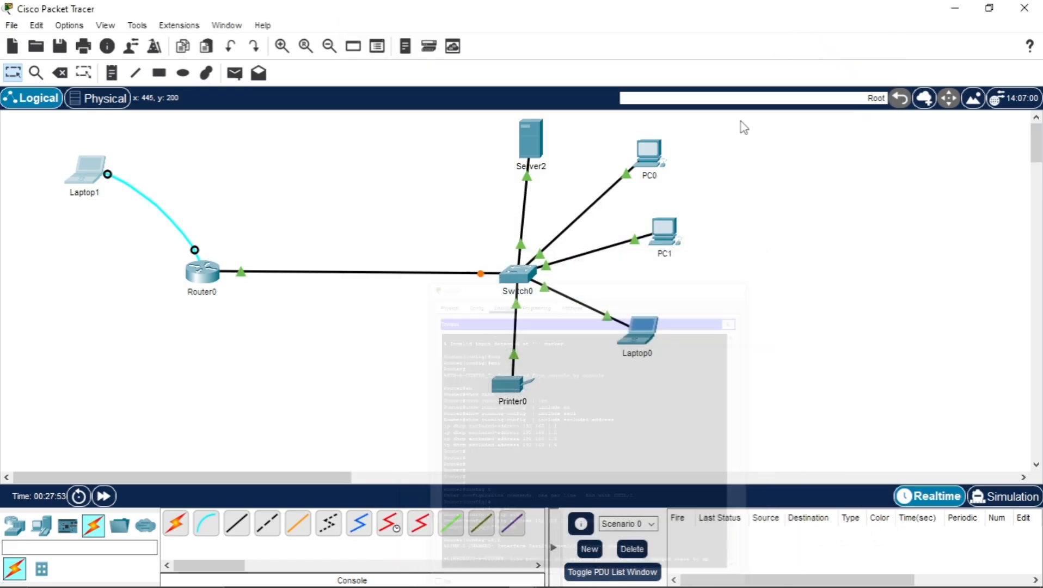
Renew PC0's DHCP request by switching its IPv4 configuration to Static and back to DHCP, and minimize the PC0 window
left_click(650, 153)
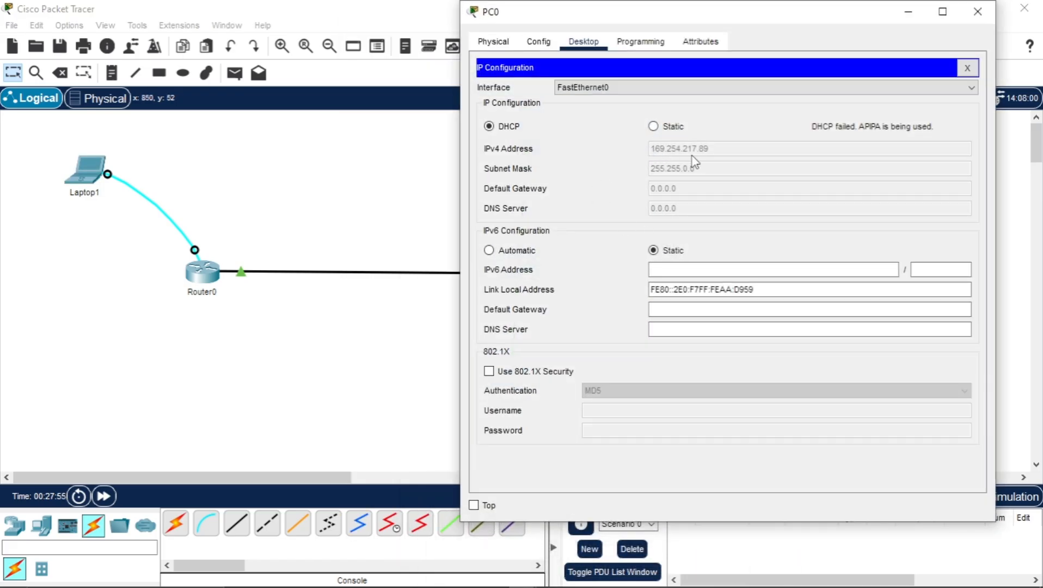
left_click(659, 125)
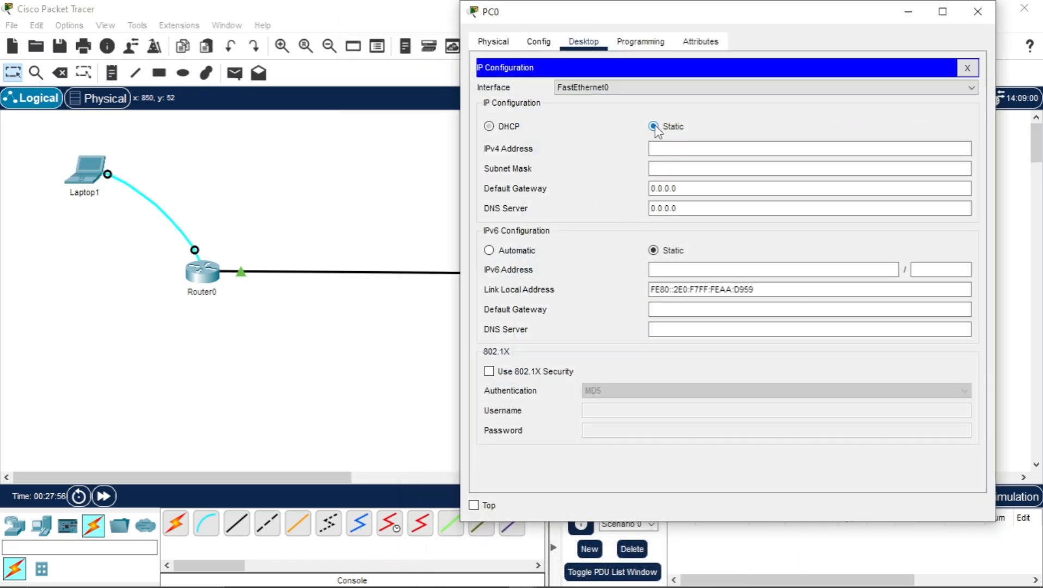
left_click(495, 129)
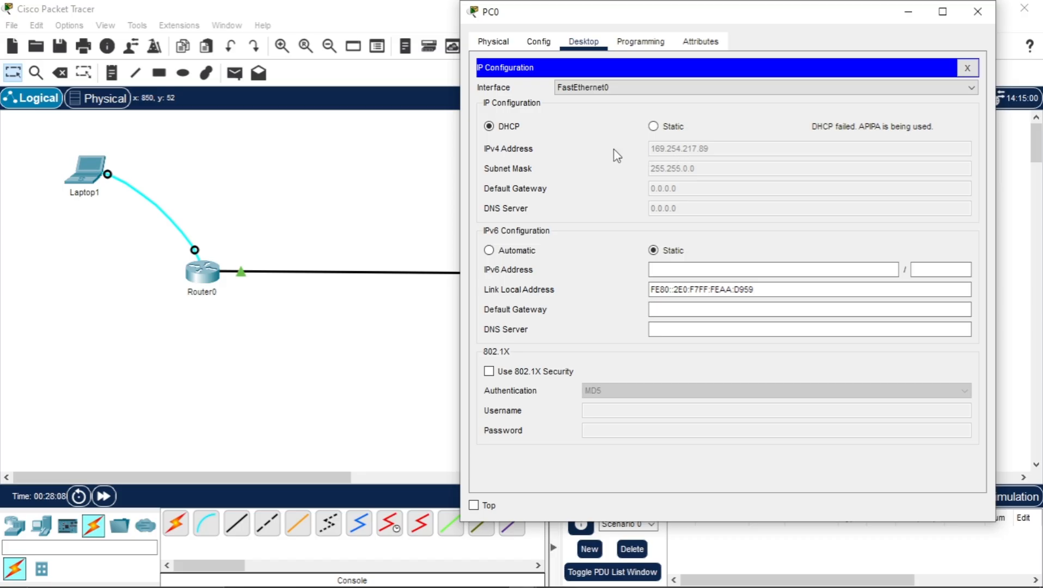
left_click(908, 17)
Set PC1's IPv4 configuration on FastEthernet0 to DHCP and minimize the PC1 window
left_click(671, 233)
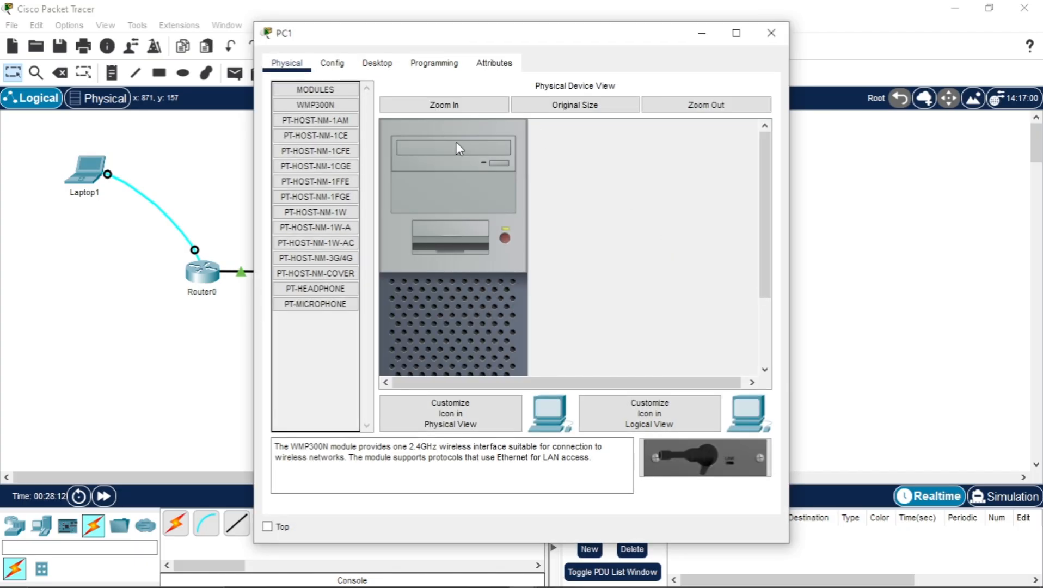
left_click_drag(396, 38, 598, 21)
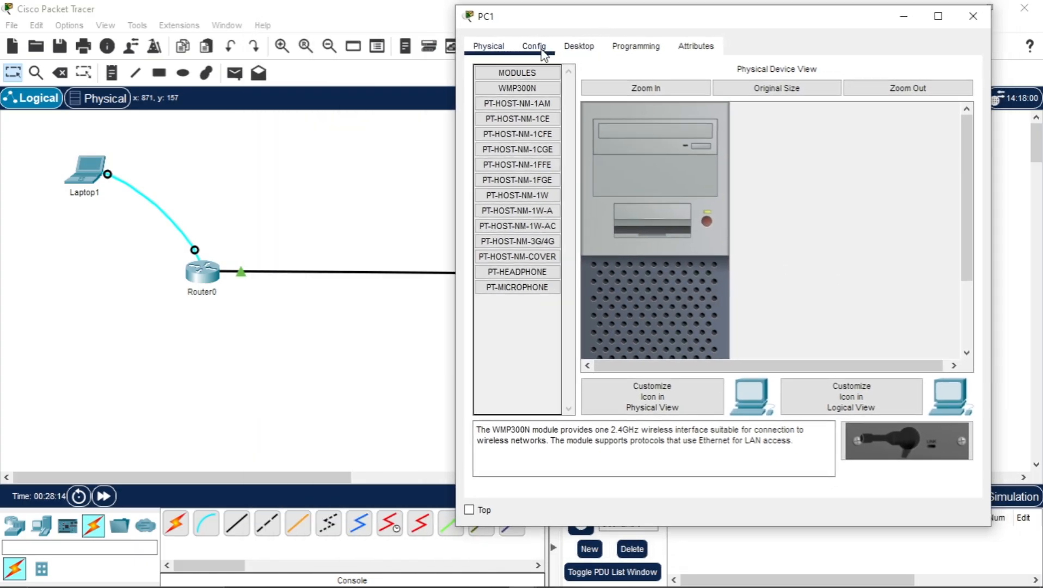
left_click(542, 50)
left_click(580, 47)
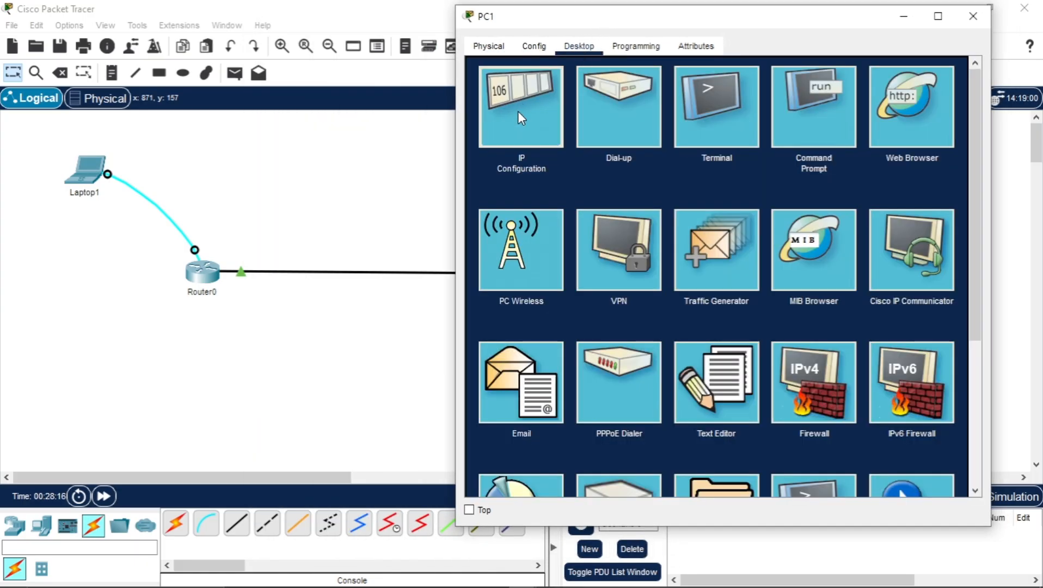
left_click(519, 113)
left_click(484, 131)
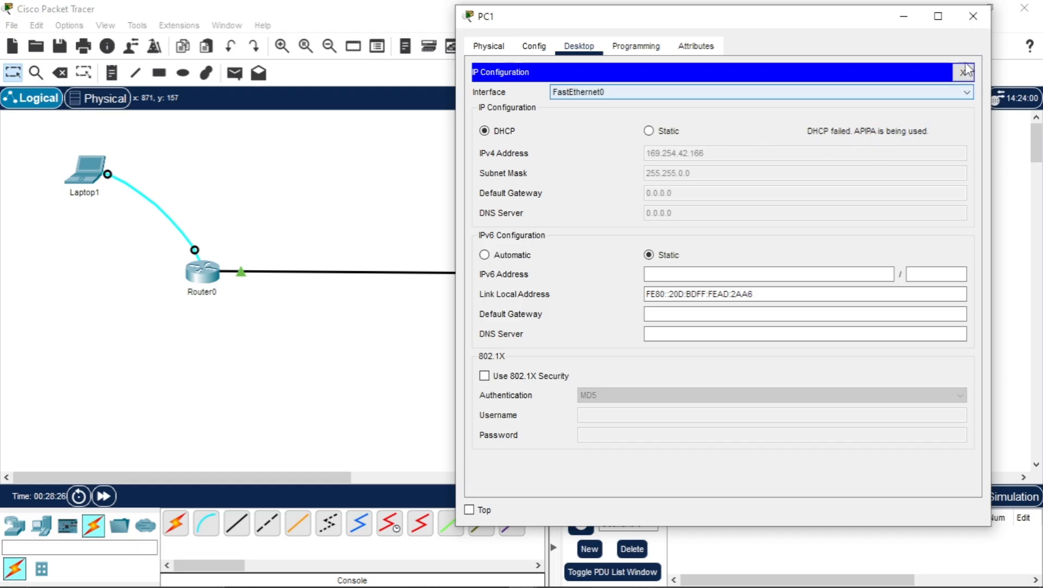
left_click(904, 15)
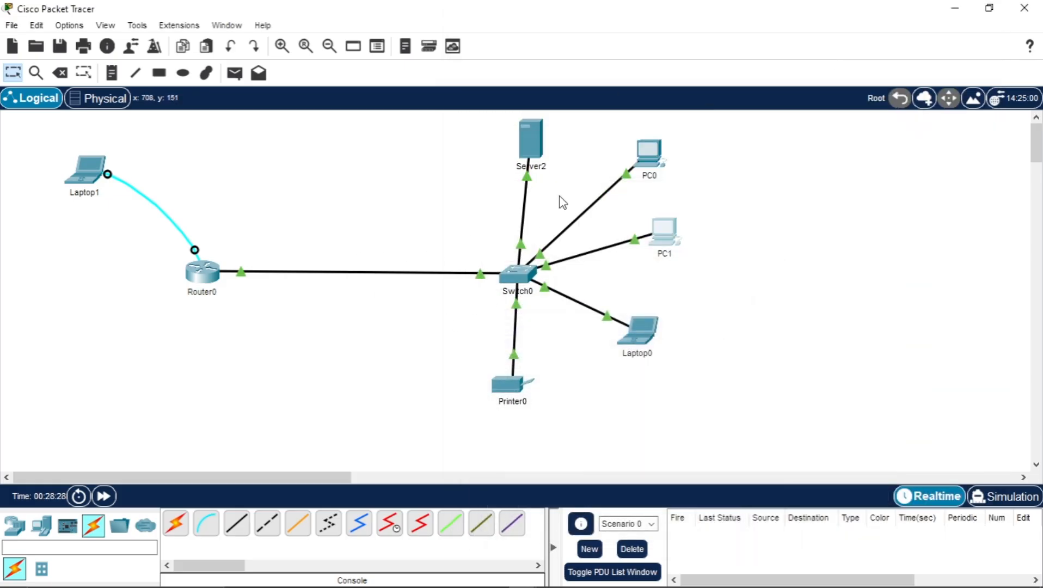
Return to Laptop1's terminal and exit the interface and global configuration modes to privileged EXEC mode
left_click(211, 274)
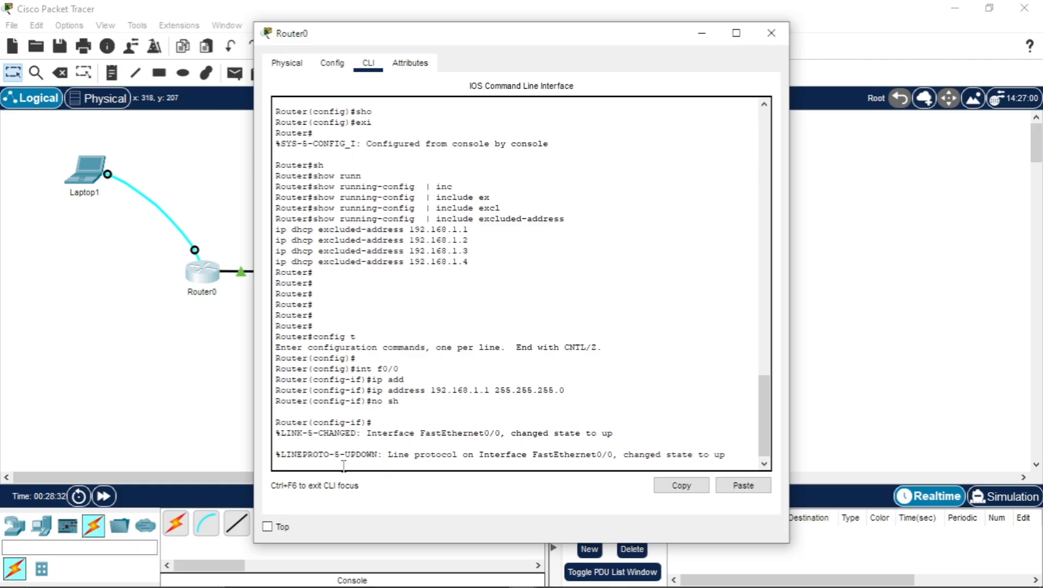
left_click(74, 168)
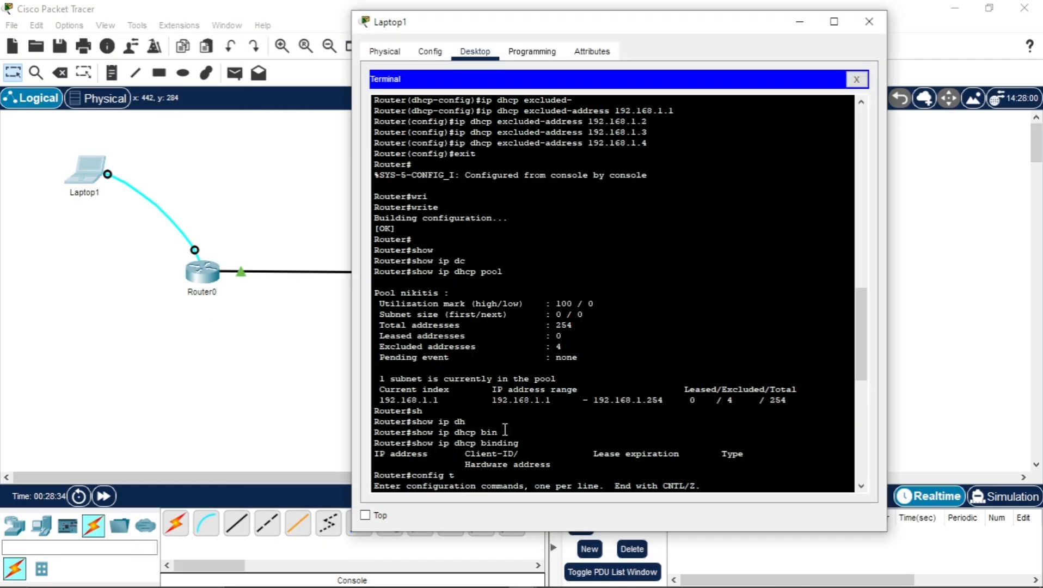
key("Return")
key("Return")
key("Return")
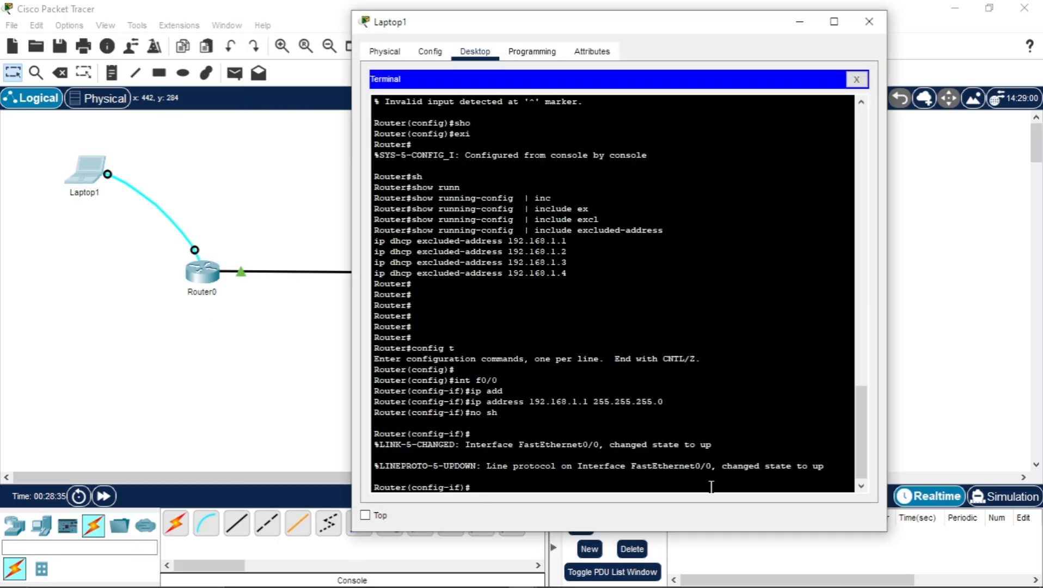
type("ex")
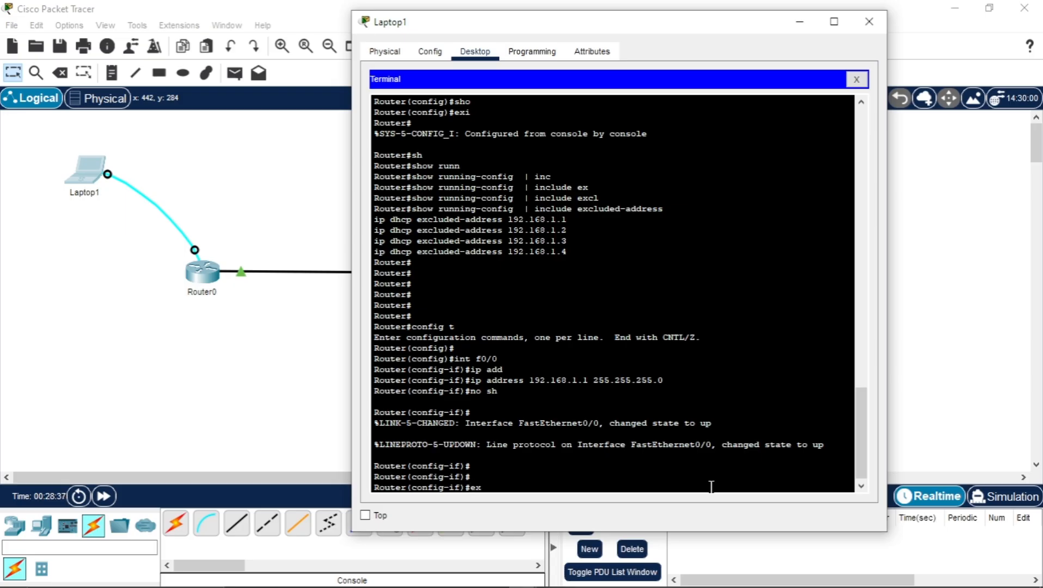
type("i")
key("Return")
key("Return")
key("Return")
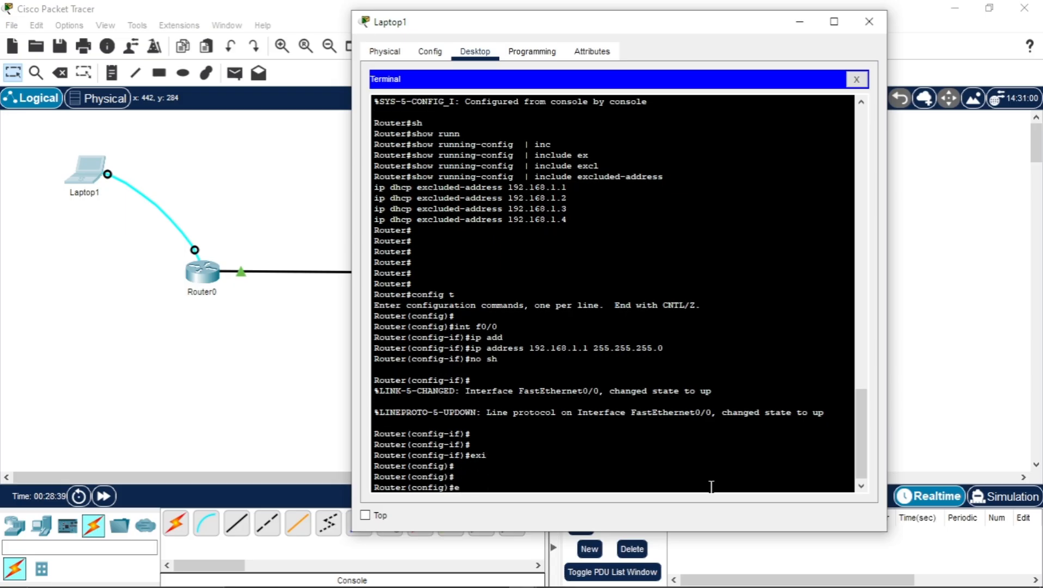
type("exi")
key("Return")
key("Return")
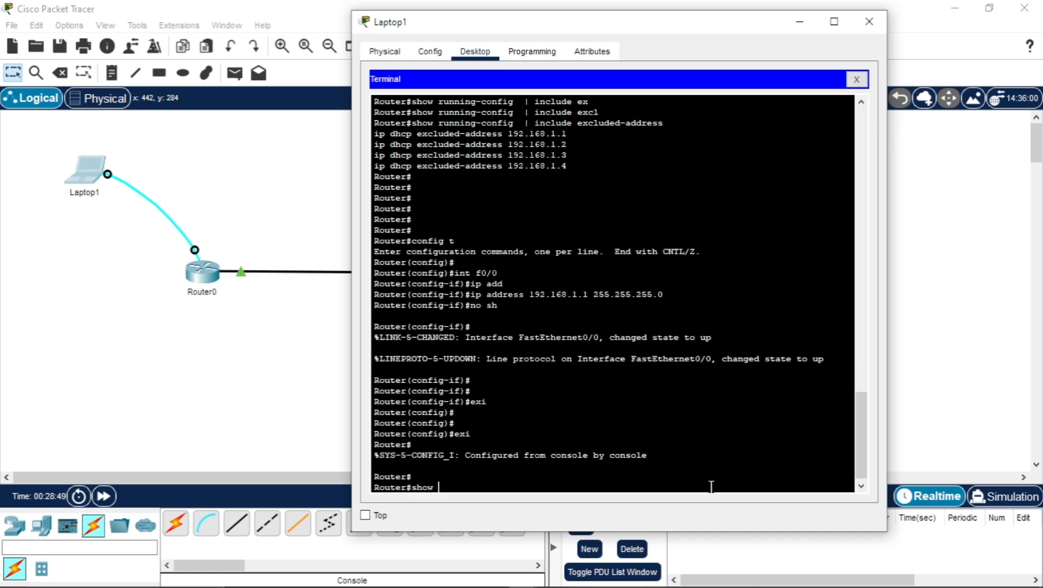
Display the router's interface summary with show ip int brief to check addresses and status
type("ip int bri")
key("Tab")
key("Return")
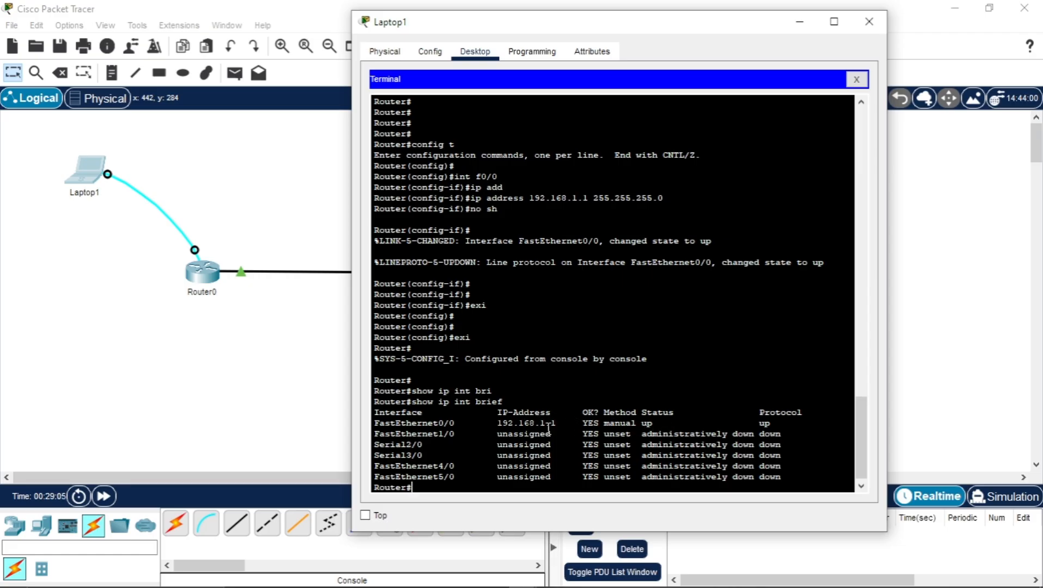
Display the DHCP pool statistics with show ip dhcp pool to check the leased addresses
type("show ip dhcp binding")
key("BackSpace")
key("BackSpace")
key("BackSpace")
key("BackSpace")
key("BackSpace")
key("BackSpace")
key("BackSpace")
key("BackSpace")
type("pool")
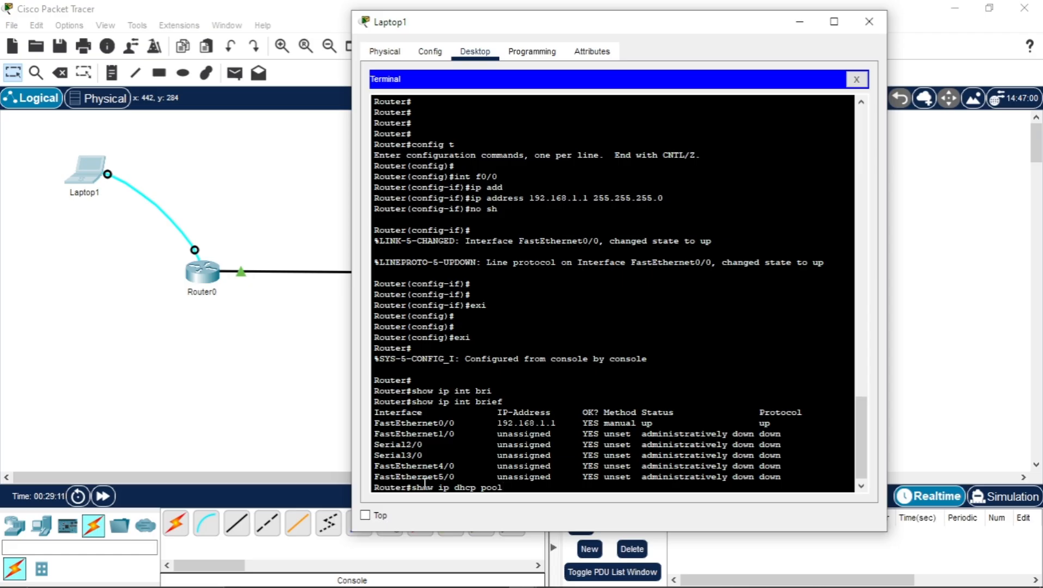
key("Return")
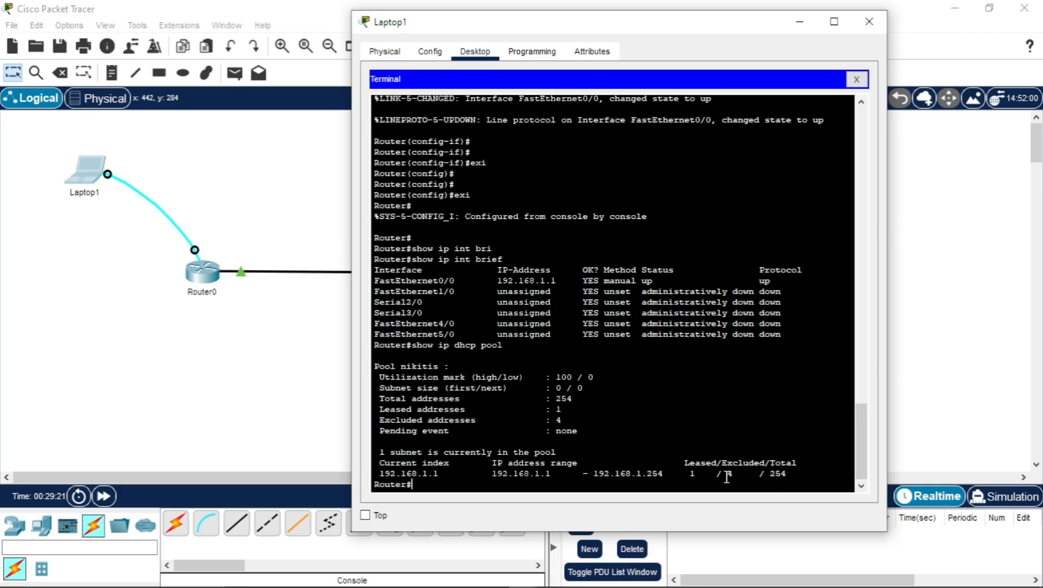
Check the DHCP-assigned IPv4 settings on PC0 and PC1, closing each device window
left_click(267, 408)
left_click(649, 155)
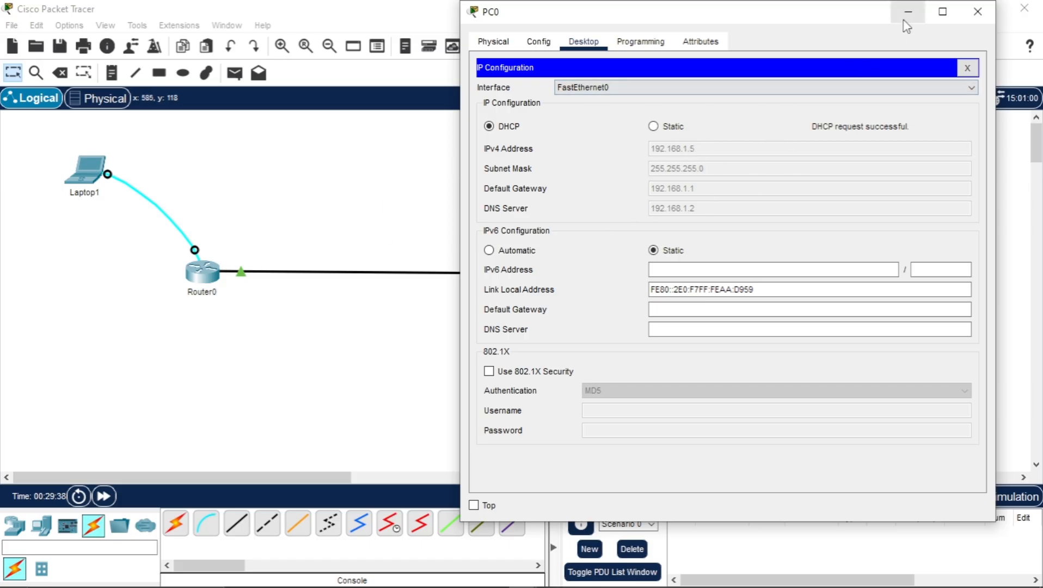
left_click(978, 12)
left_click(664, 232)
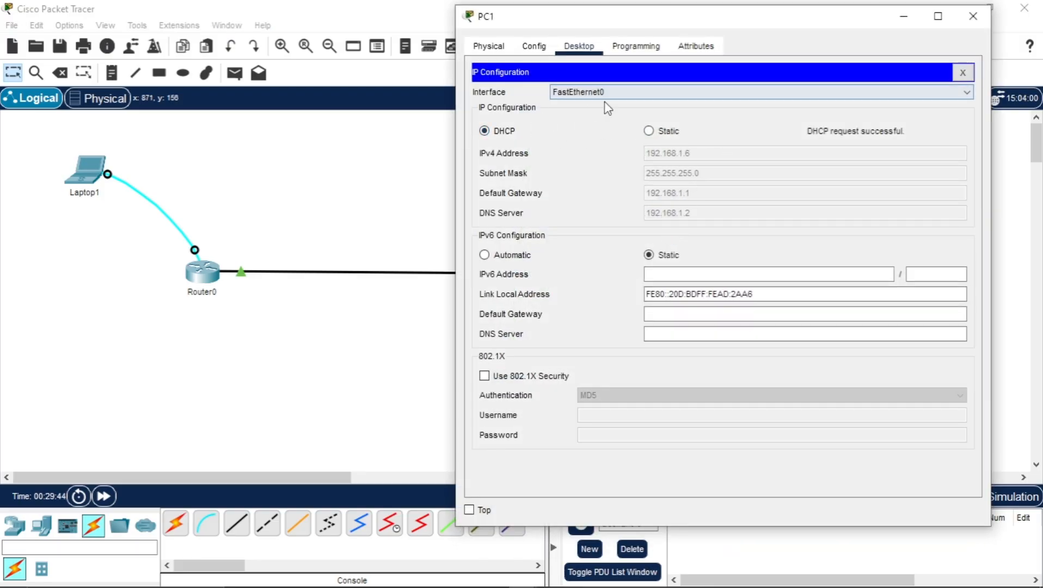
left_click(973, 16)
Set Laptop0's IPv4 configuration on FastEthernet0 to DHCP and close its window
left_click(639, 331)
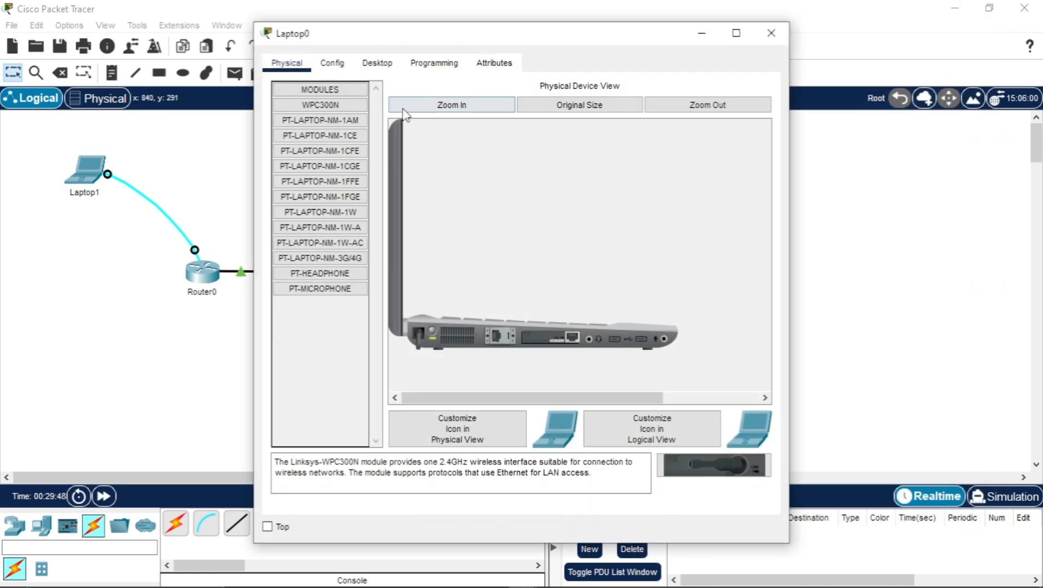
left_click(377, 65)
left_click(323, 121)
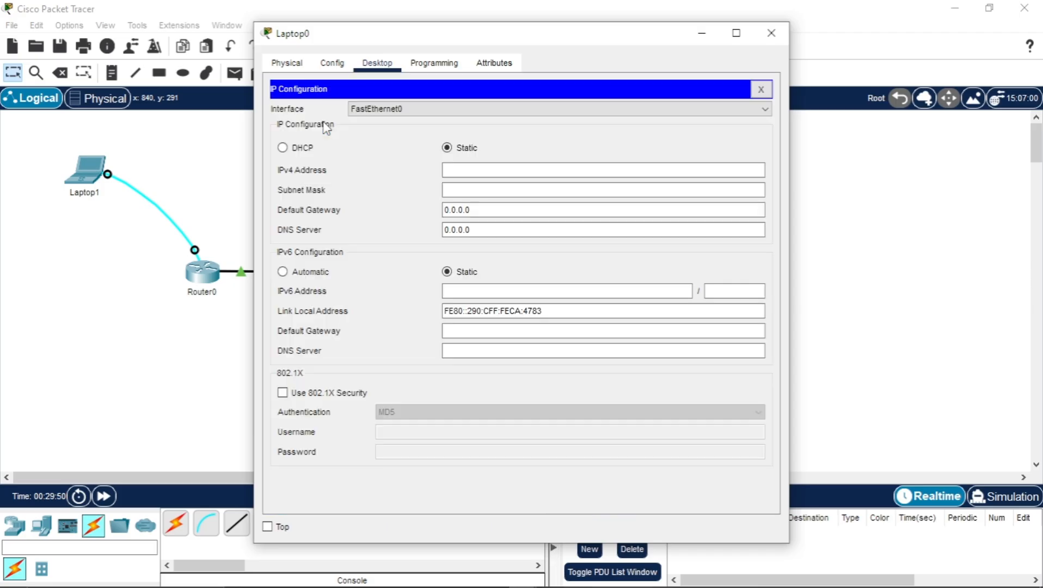
left_click(284, 147)
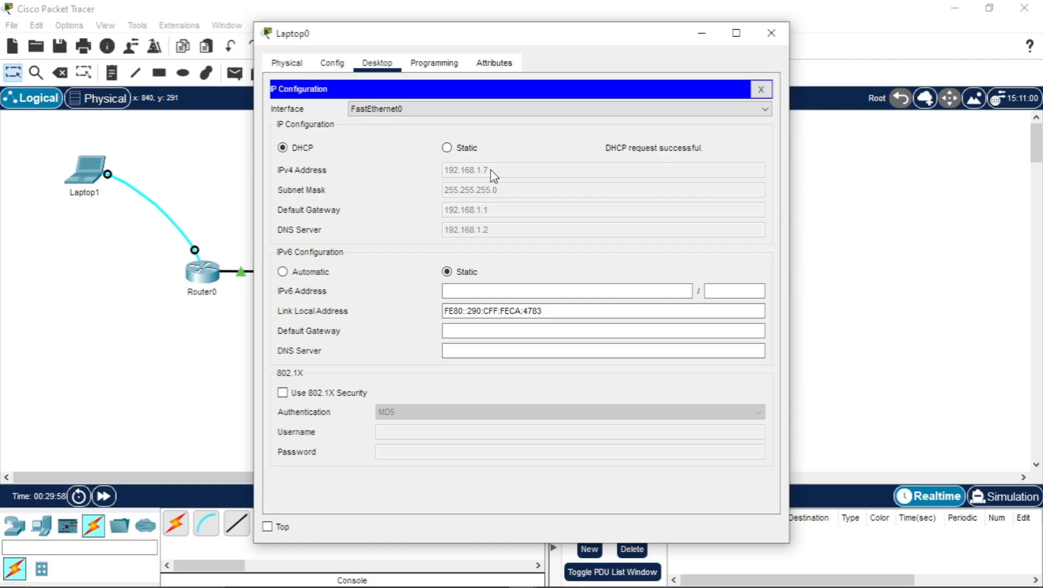
left_click(772, 32)
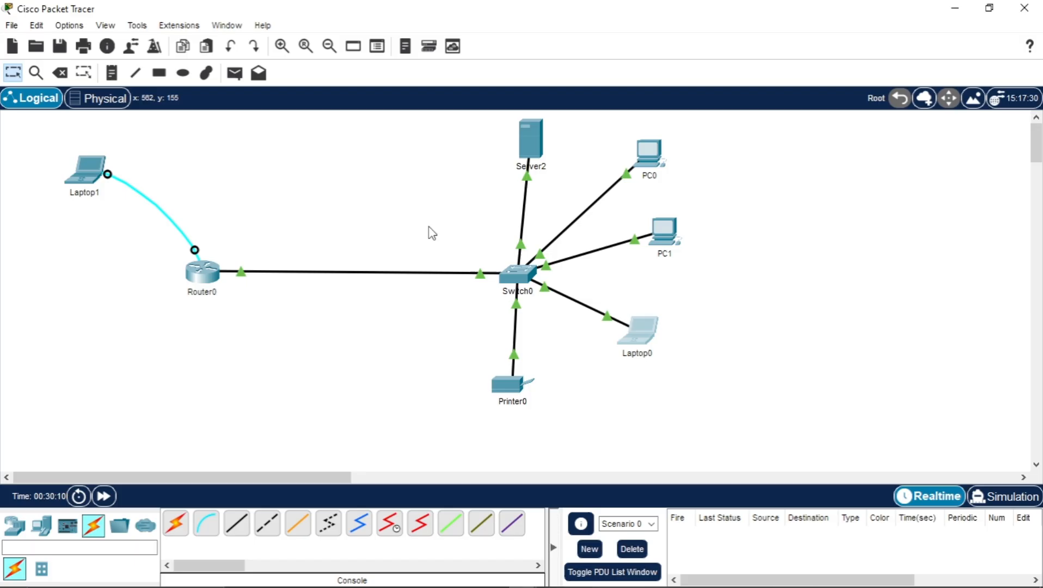
Set Server2's static IPv4 default gateway to 192.168.1.1 and its DNS server to 192.168.1.2
left_click(530, 146)
left_click(332, 62)
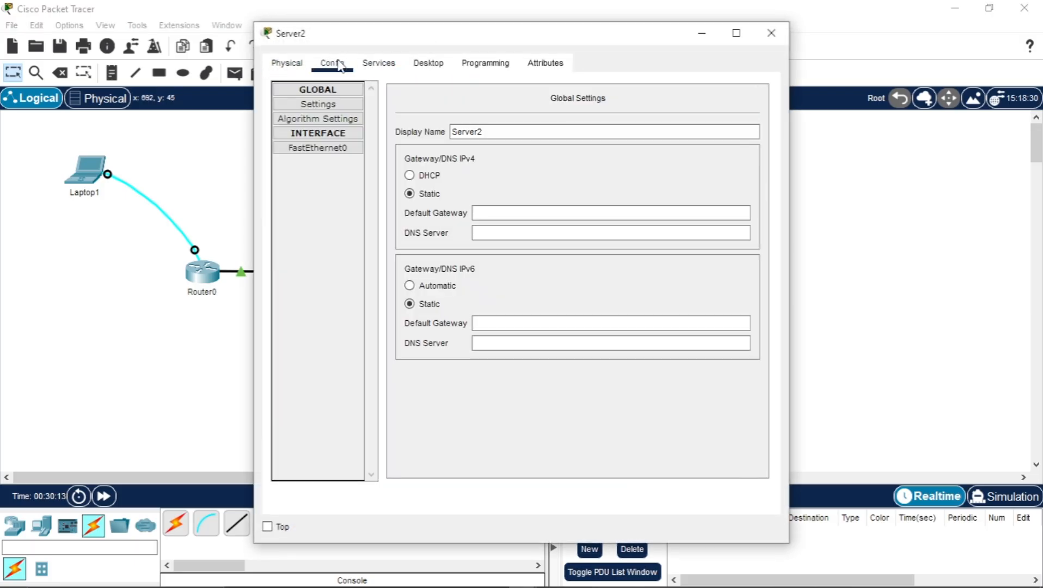
left_click(482, 212)
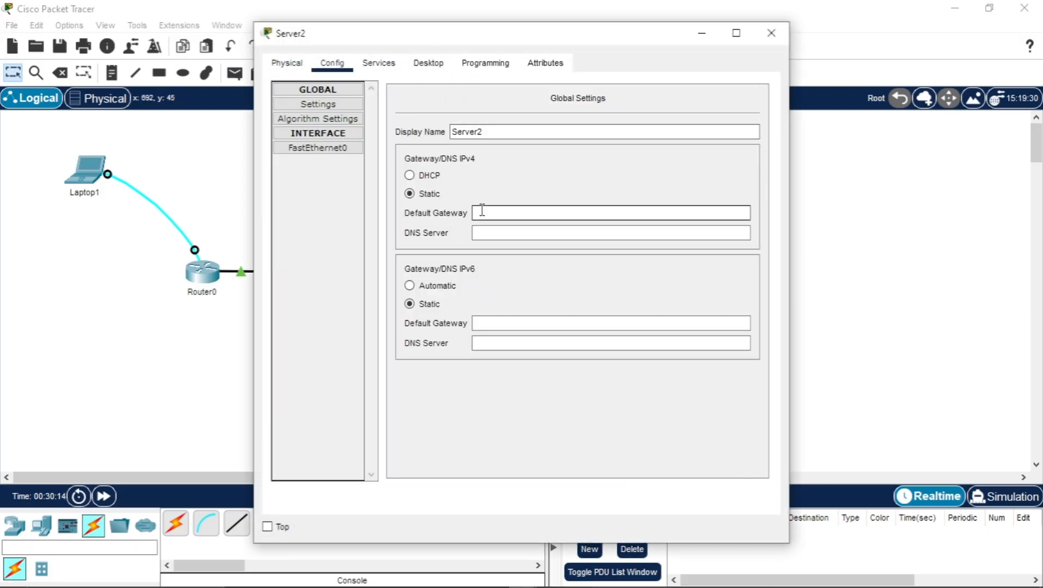
type("192.168.1.1")
left_click_drag(520, 212, 454, 220)
key("ctrl+c")
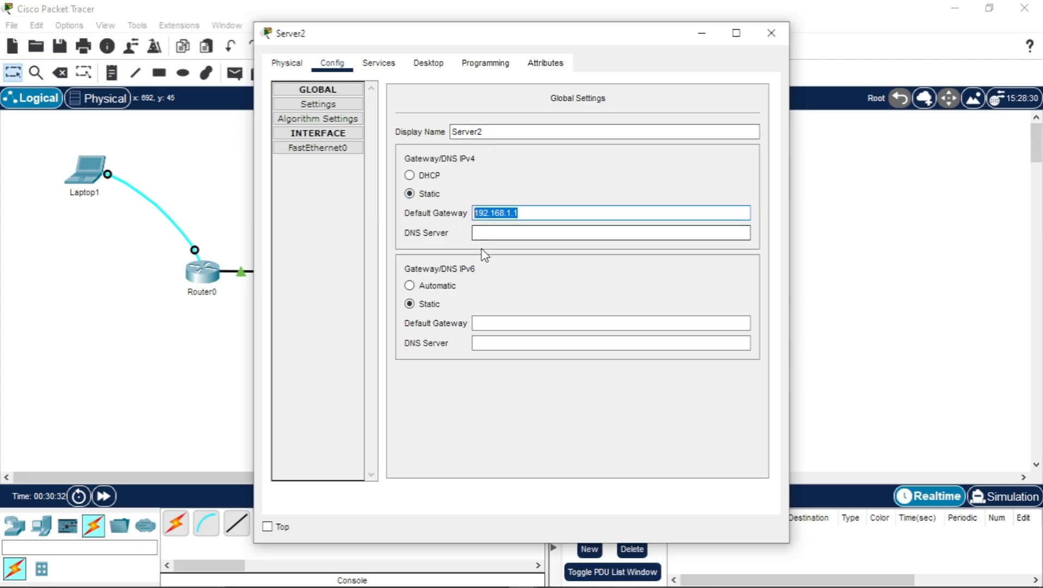
left_click(489, 233)
key("ctrl+v")
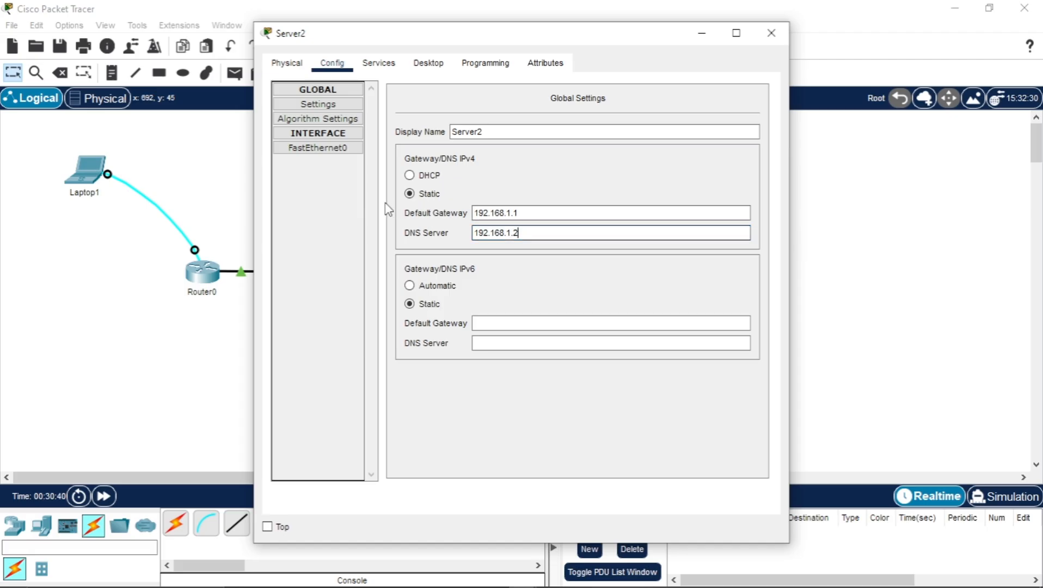
Give Server2 the static IPv4 address 192.168.1.3 with subnet mask 255.255.255.0 and close its window
left_click(389, 71)
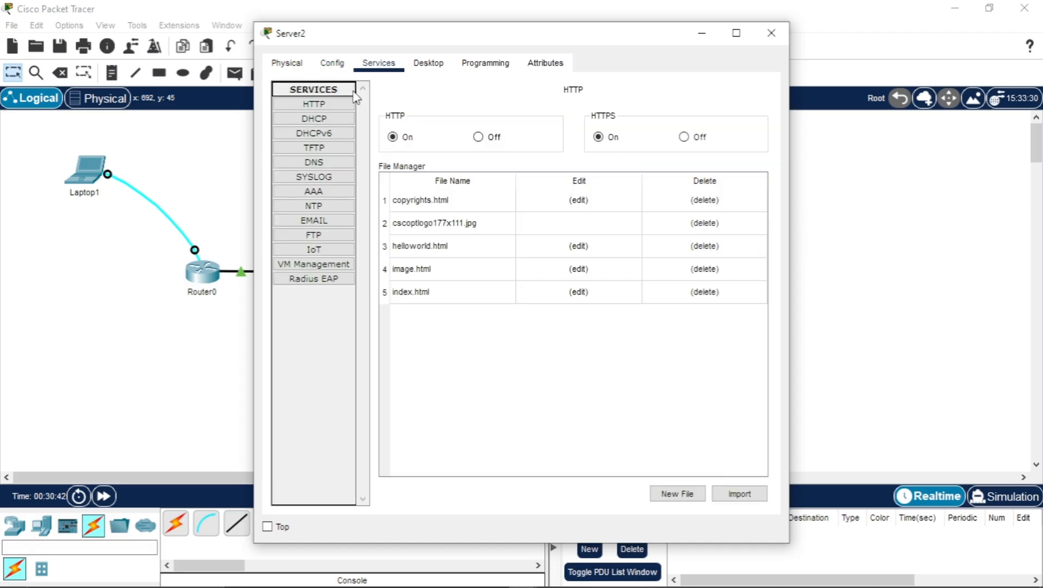
left_click(288, 64)
left_click(340, 68)
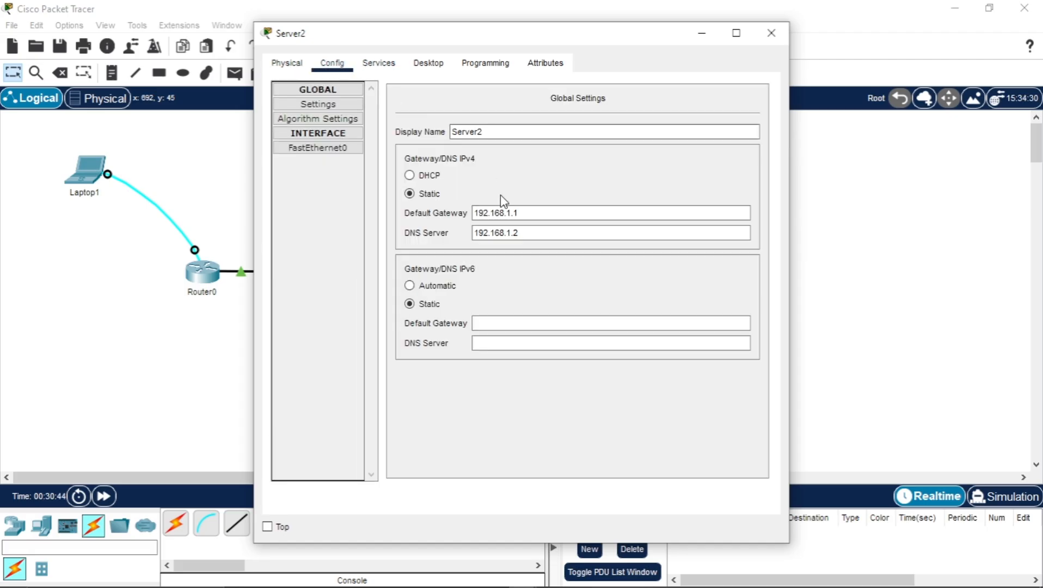
left_click(428, 64)
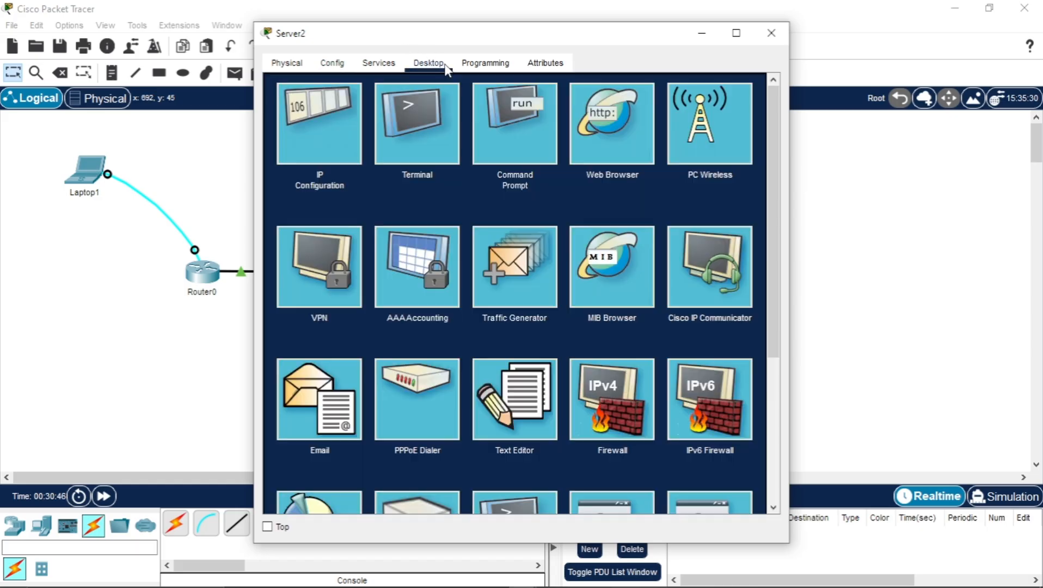
left_click(323, 130)
left_click(472, 151)
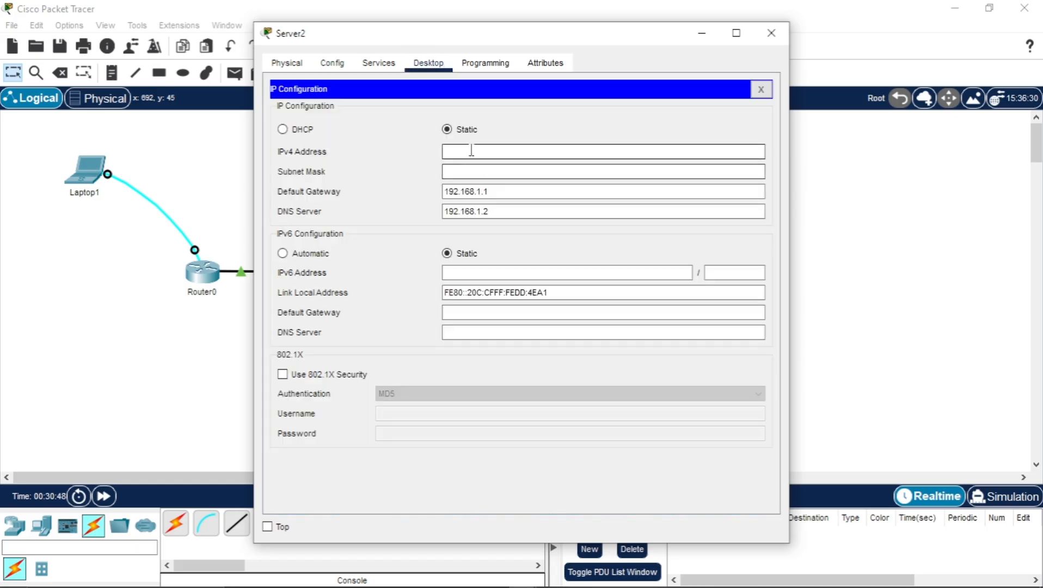
type("192.168.1.1")
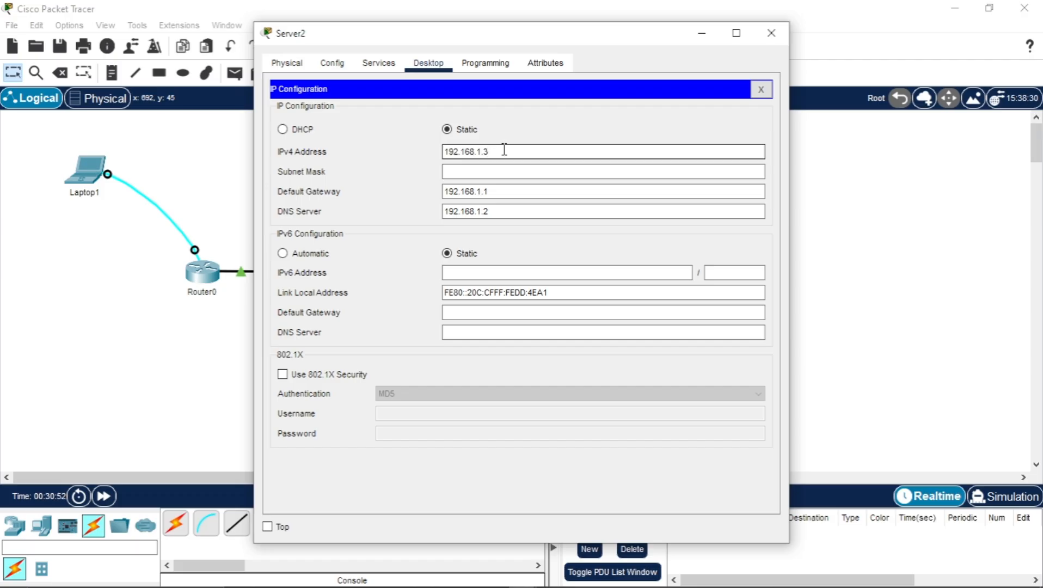
key("Tab")
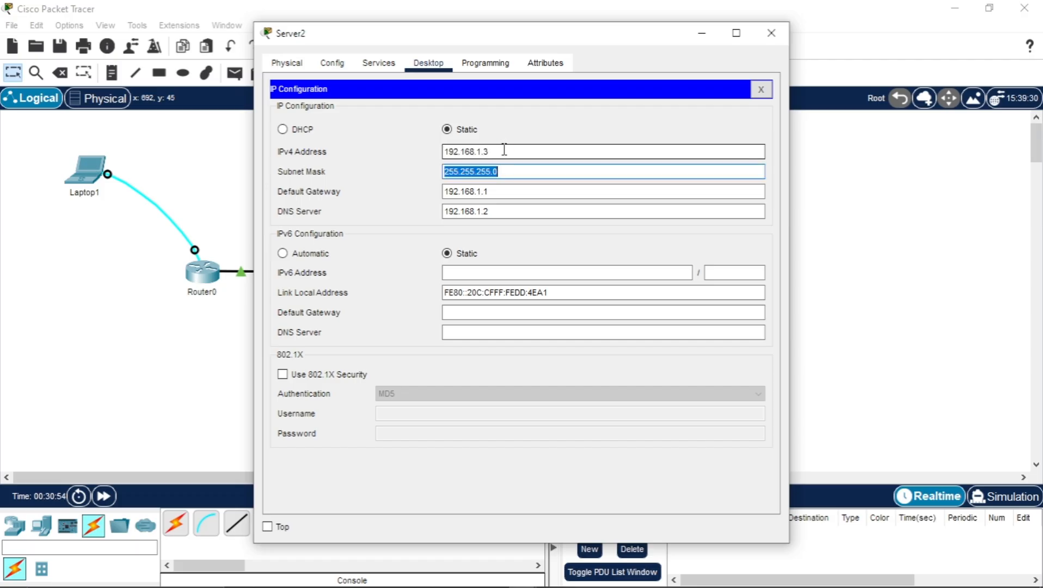
left_click(506, 172)
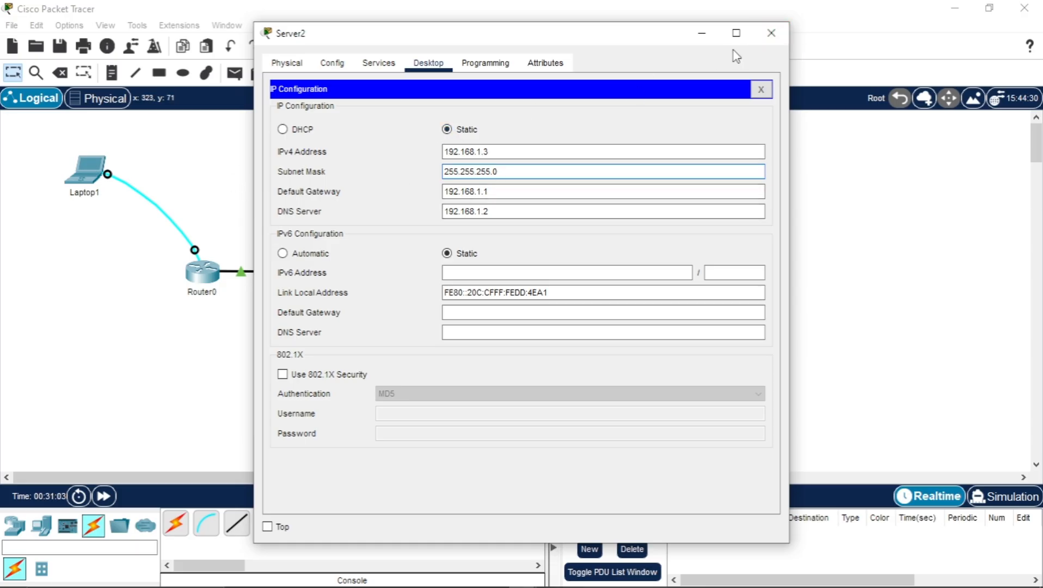
left_click(771, 33)
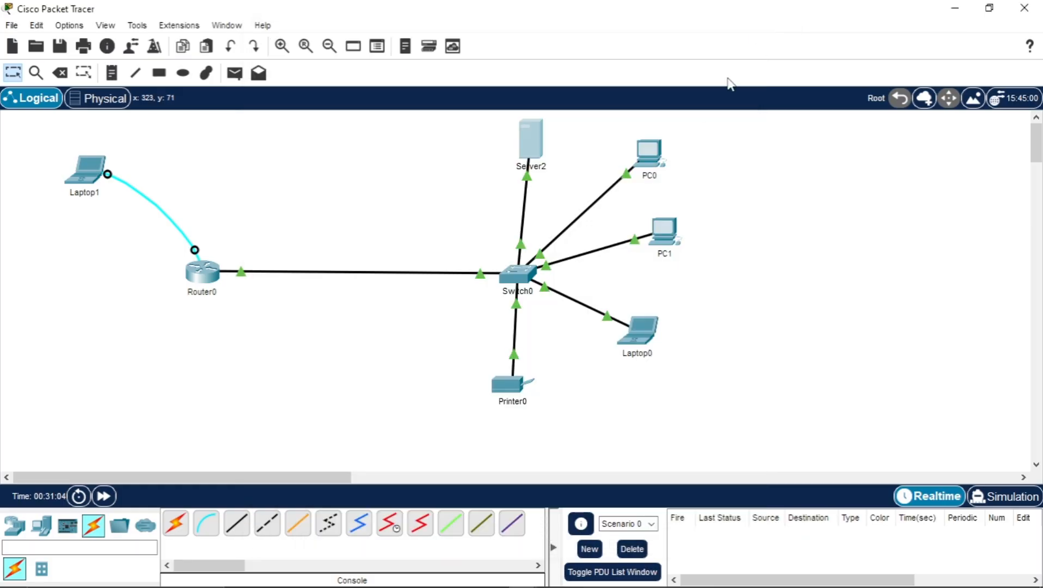
Set Printer0's static IPv4 default gateway to 192.168.1.1 and its DNS server to 192.168.1.2
left_click(512, 388)
left_click(332, 62)
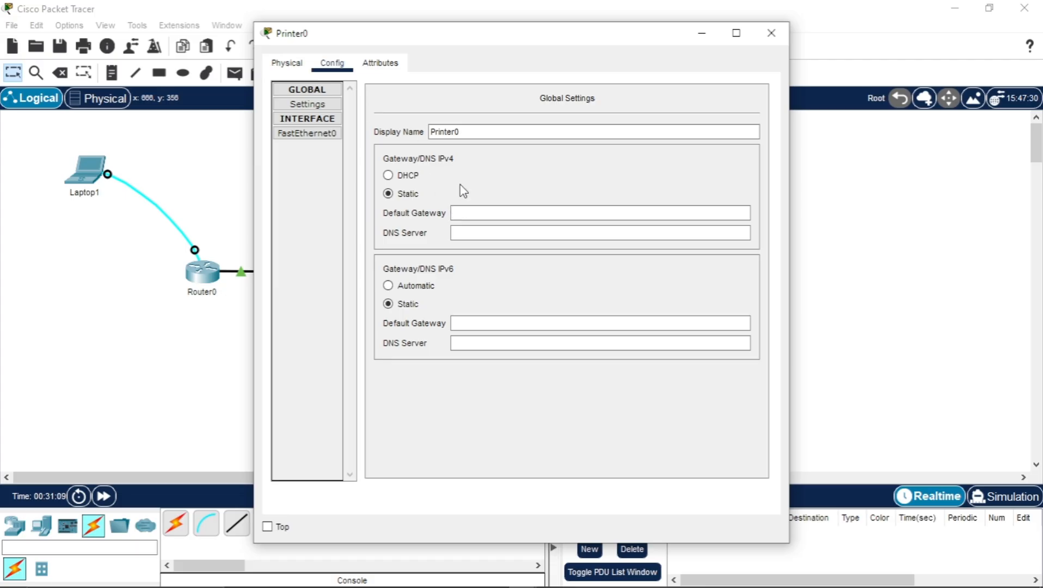
left_click(484, 214)
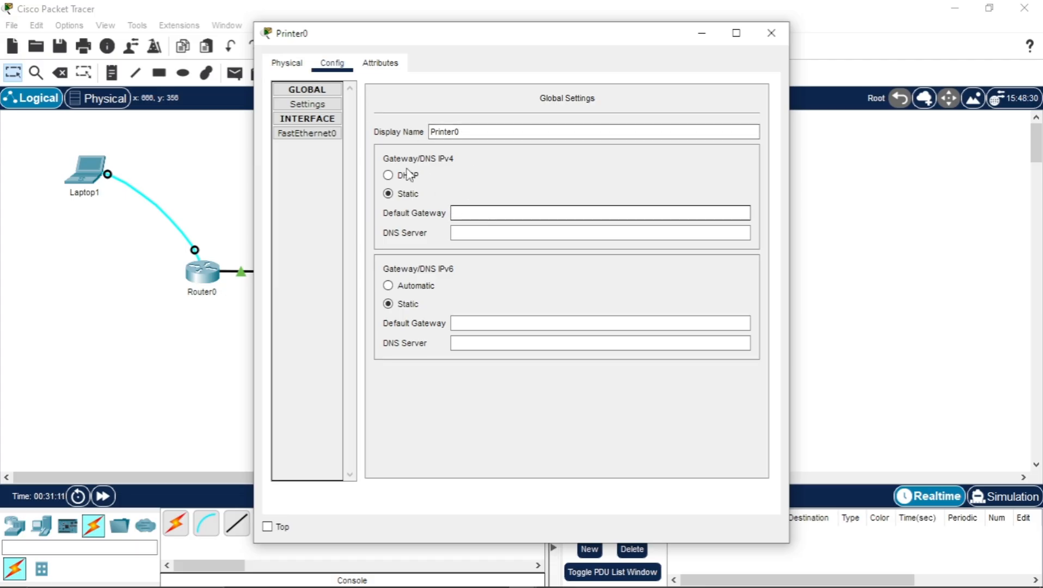
left_click(298, 65)
left_click(379, 64)
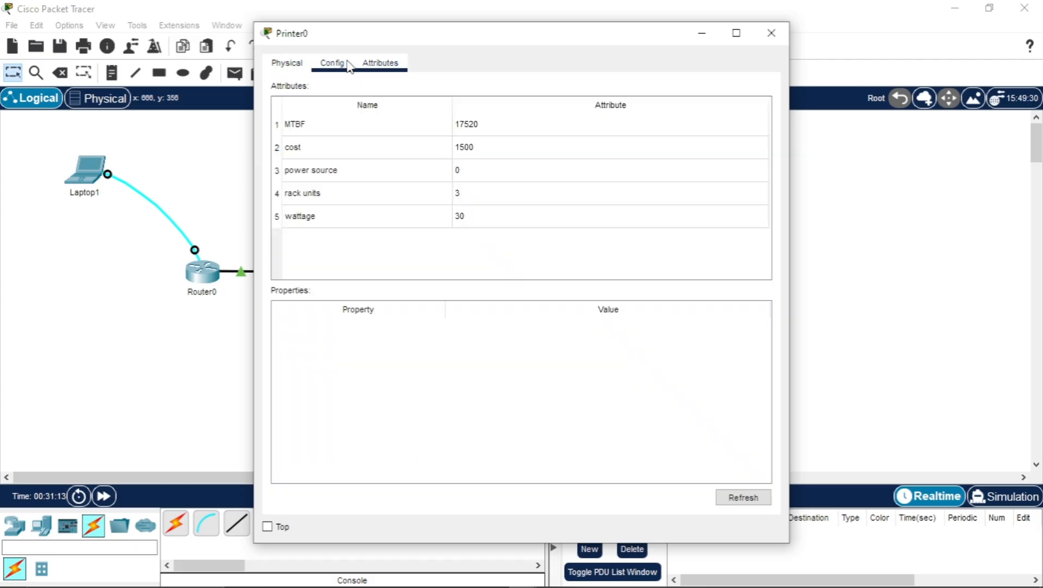
left_click(332, 62)
left_click(474, 217)
left_click(464, 213)
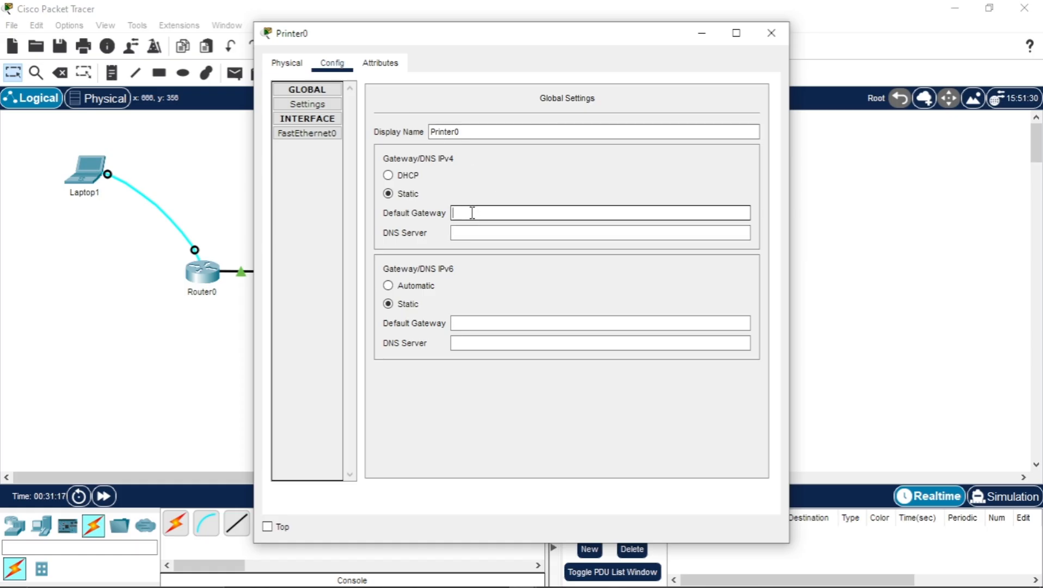
type("192.168.1.1")
left_click(481, 235)
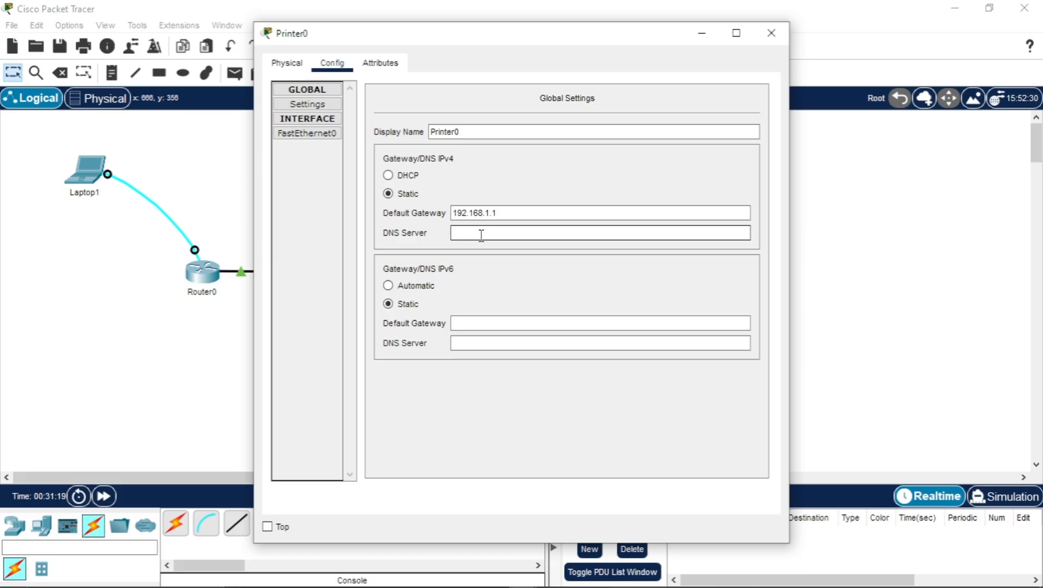
type("192.168.1.1")
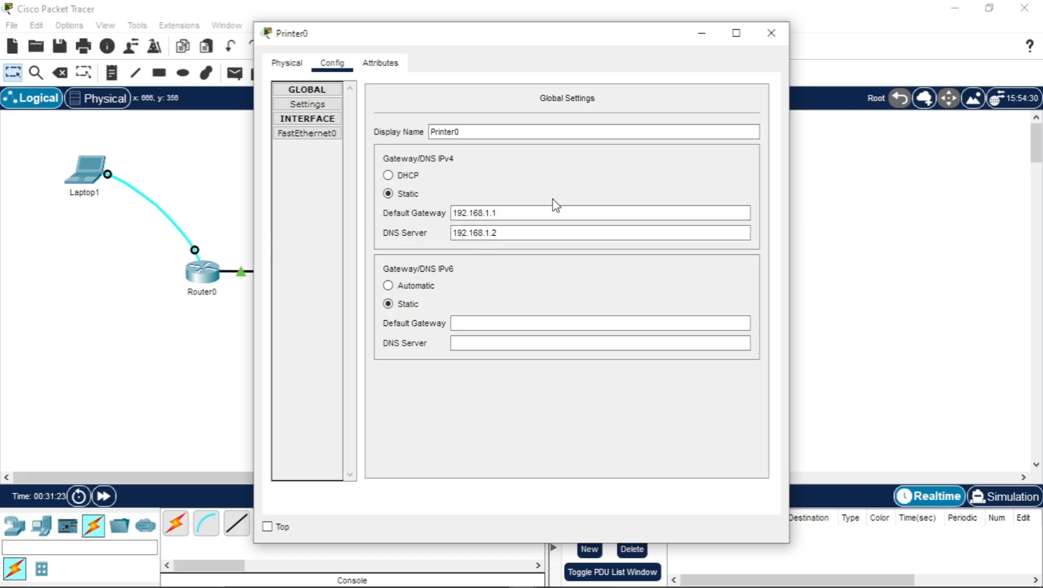
Assign Printer0's FastEthernet0 the static IPv4 address 192.168.1.4 with subnet mask 255.255.255.0 and close its window
left_click(308, 134)
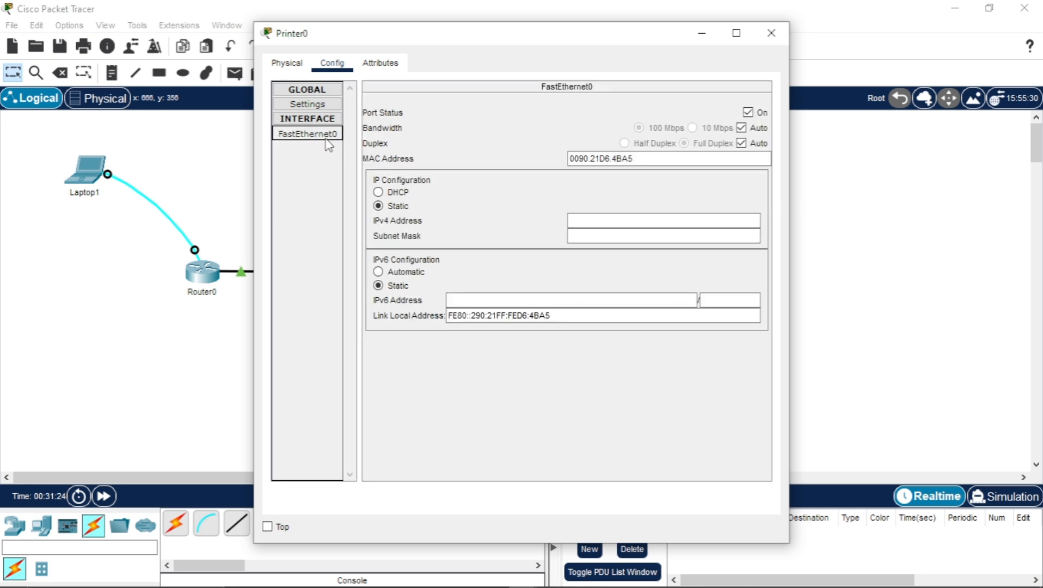
left_click(594, 221)
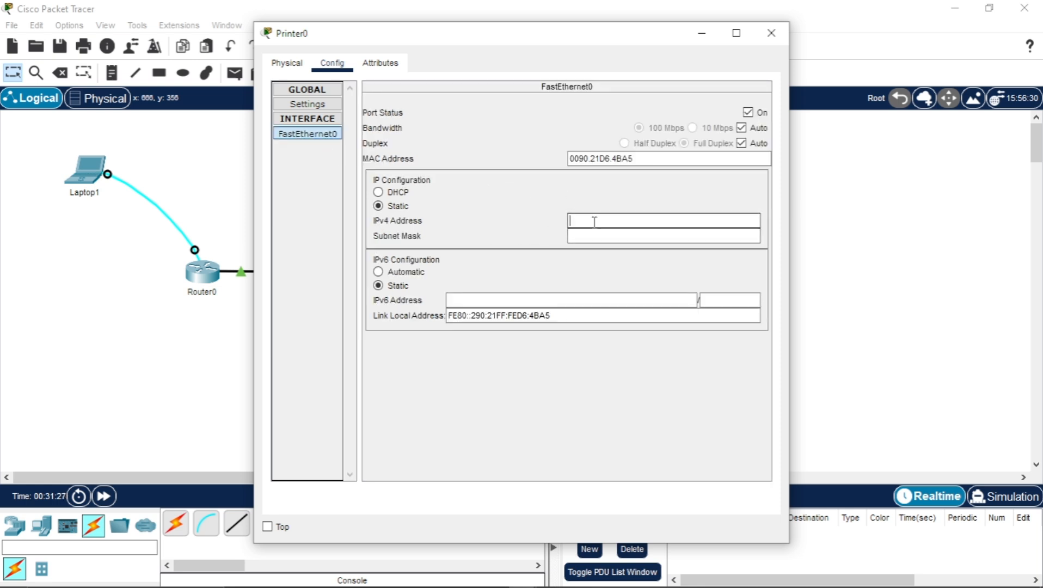
type("192.168.1.1")
key("BackSpace")
type("4")
key("Tab")
left_click(634, 236)
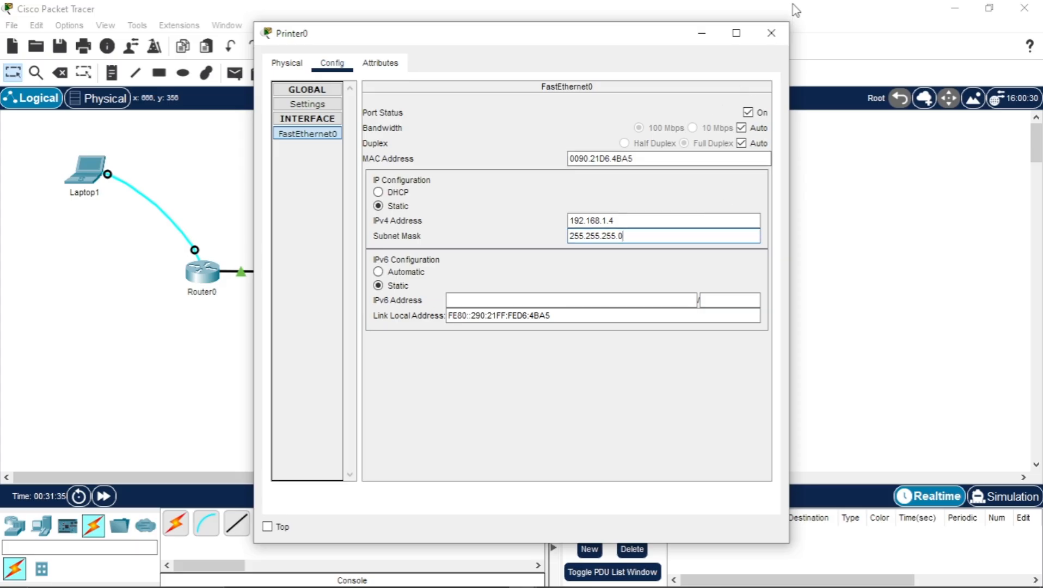
left_click(771, 33)
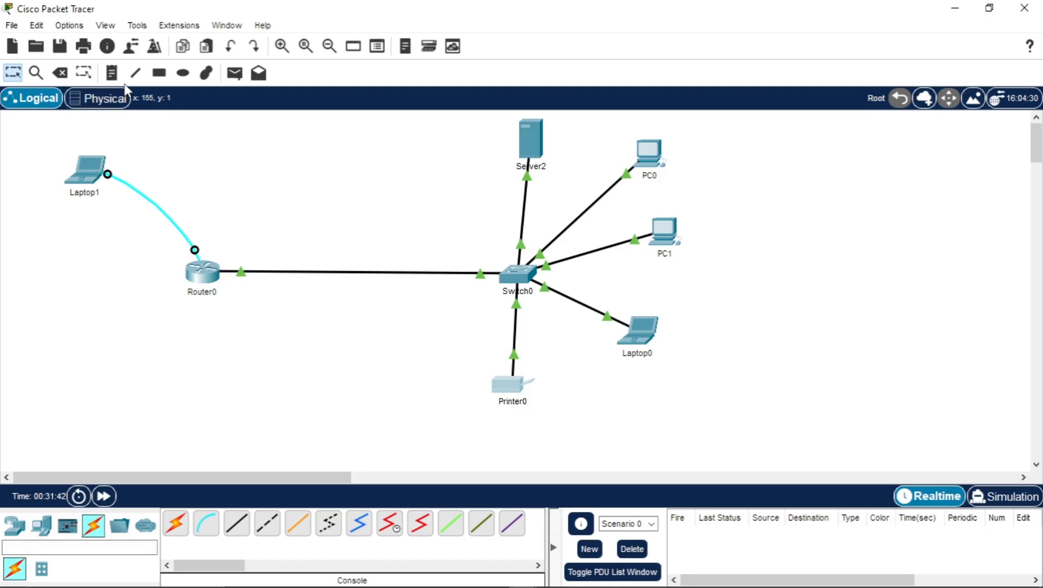
Draw a rectangle with fill color #aa007f around Switch0 and its connected server, PCs, laptop and printer, leaving the drawing tool
left_click(160, 74)
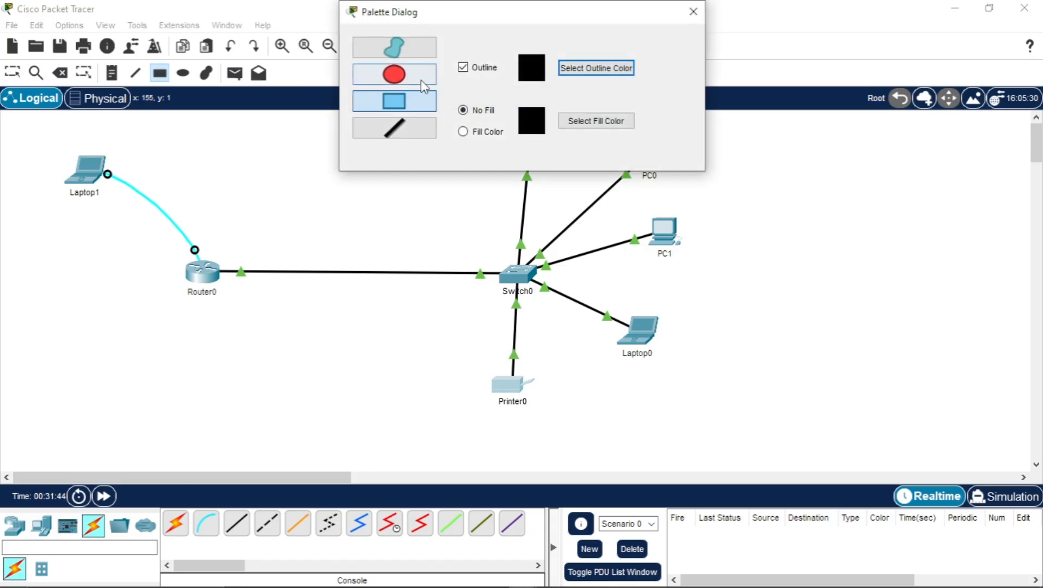
left_click(463, 132)
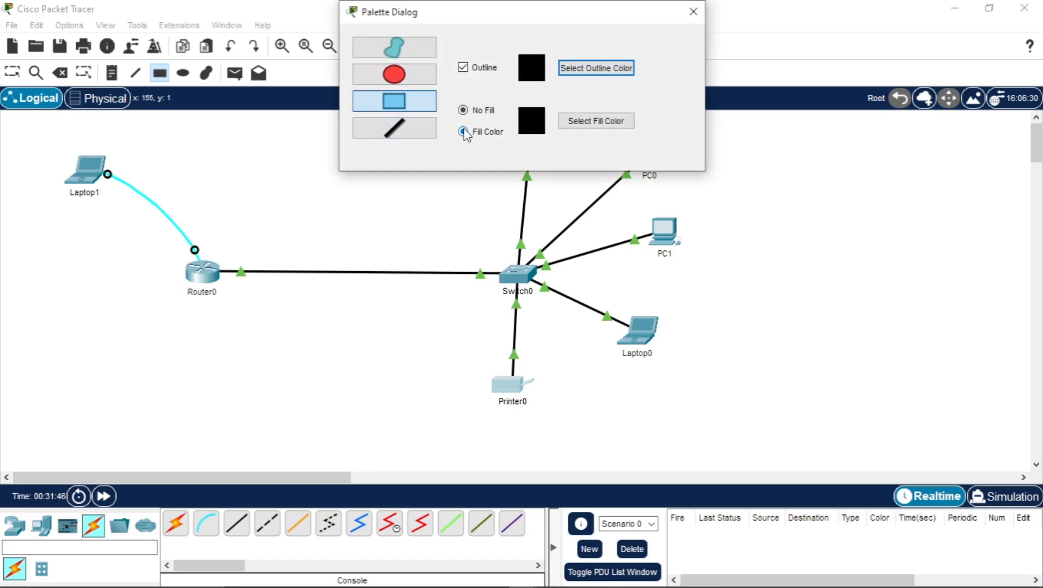
left_click(587, 125)
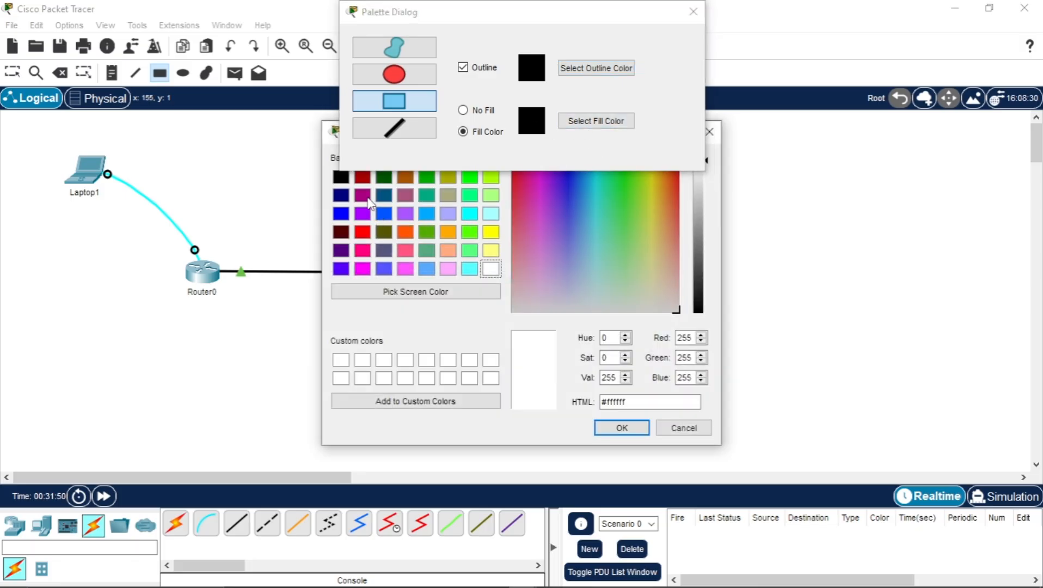
left_click(363, 196)
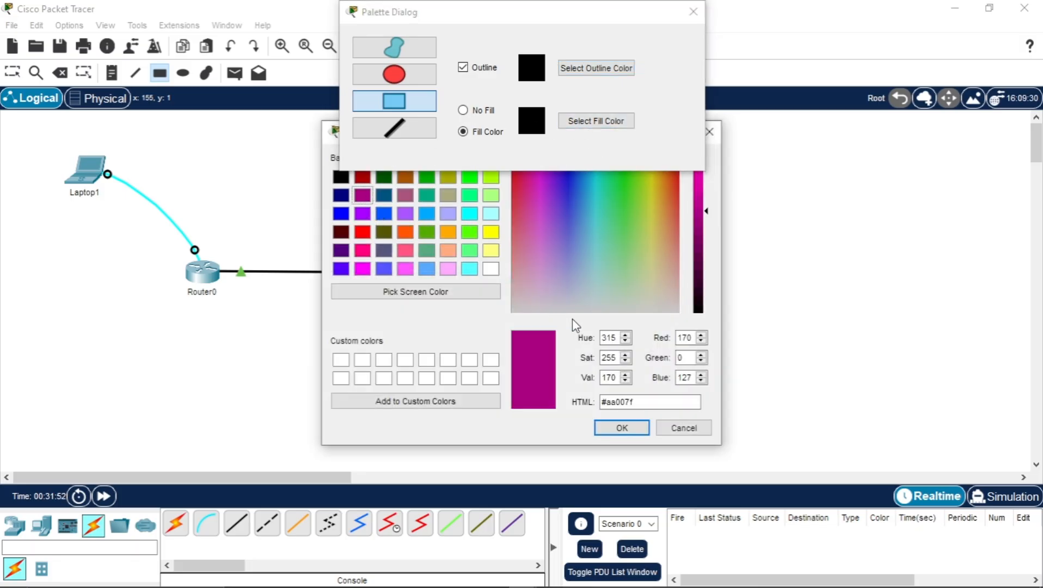
left_click(629, 425)
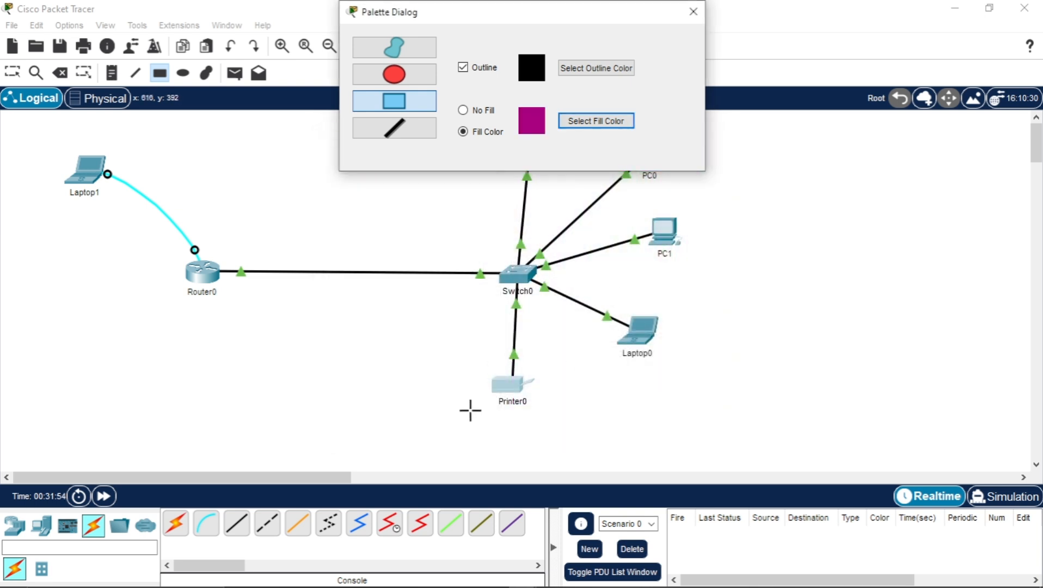
mouse_move(445, 407)
left_mouse_down()
mouse_move(644, 384)
mouse_move(684, 250)
mouse_move(694, 168)
mouse_move(719, 112)
left_mouse_up()
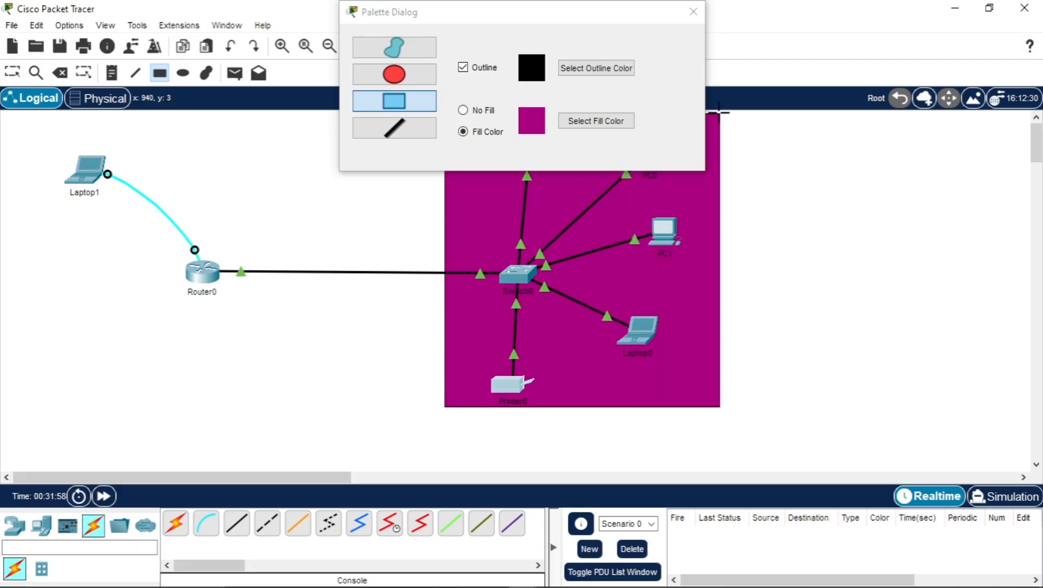
left_click(694, 13)
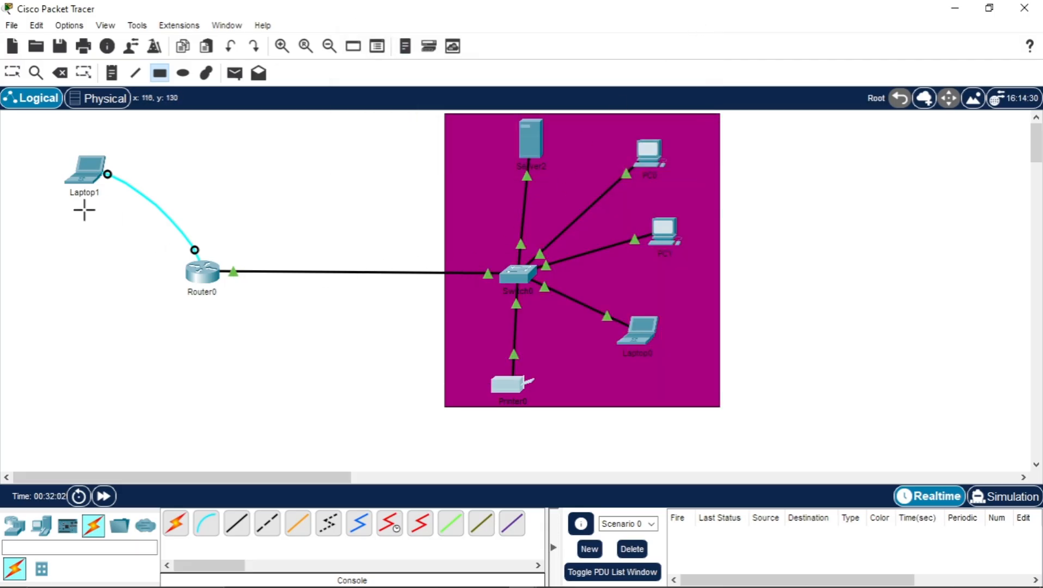
key("Escape")
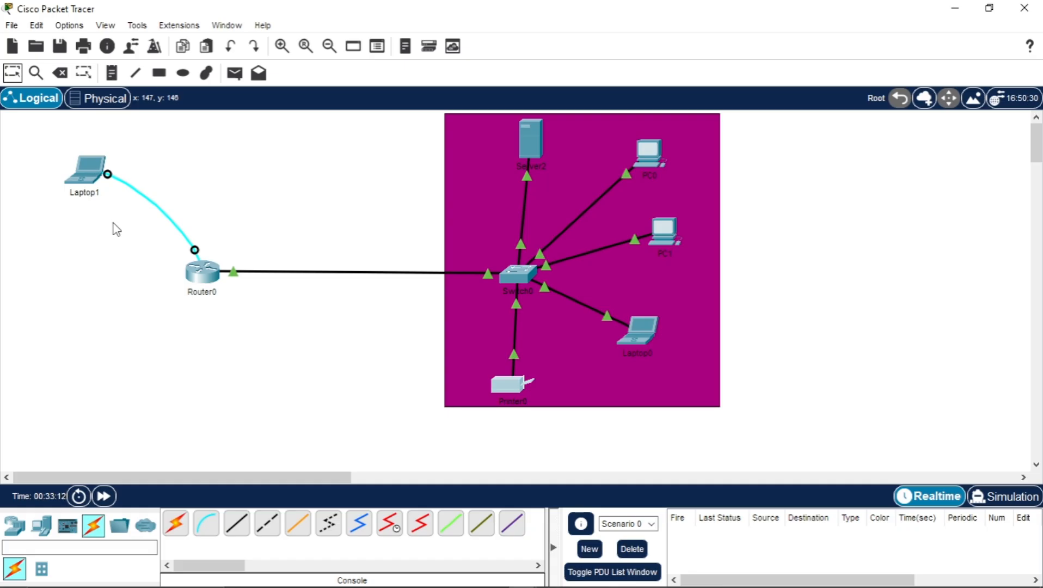